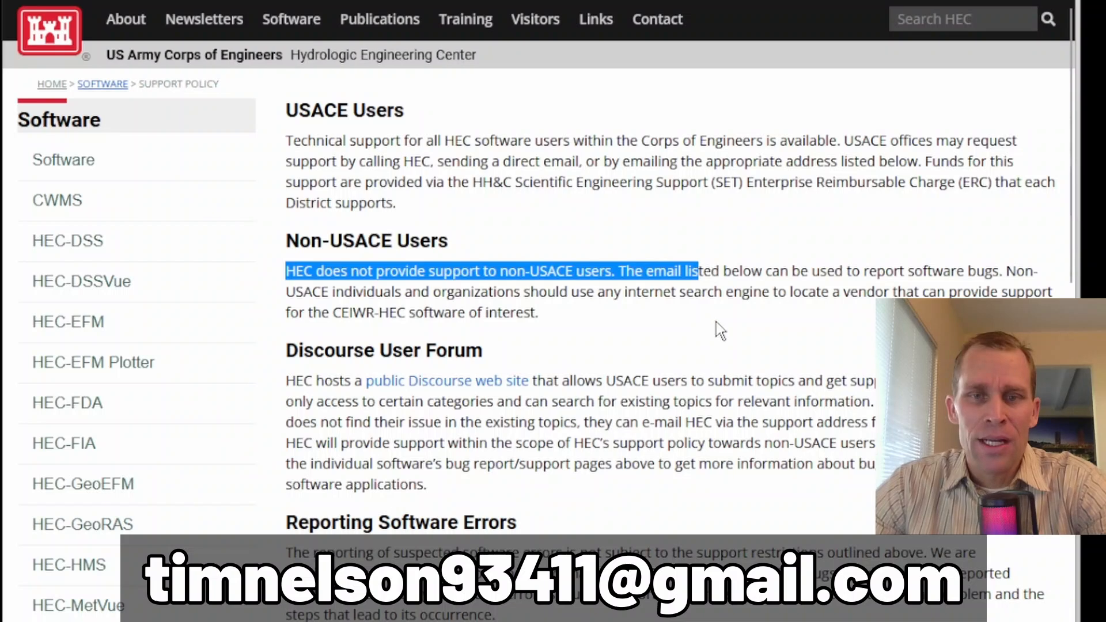
Read the Non-USACE Users section of the HEC support policy, highlighting its opening statement about support.
left_click(637, 287)
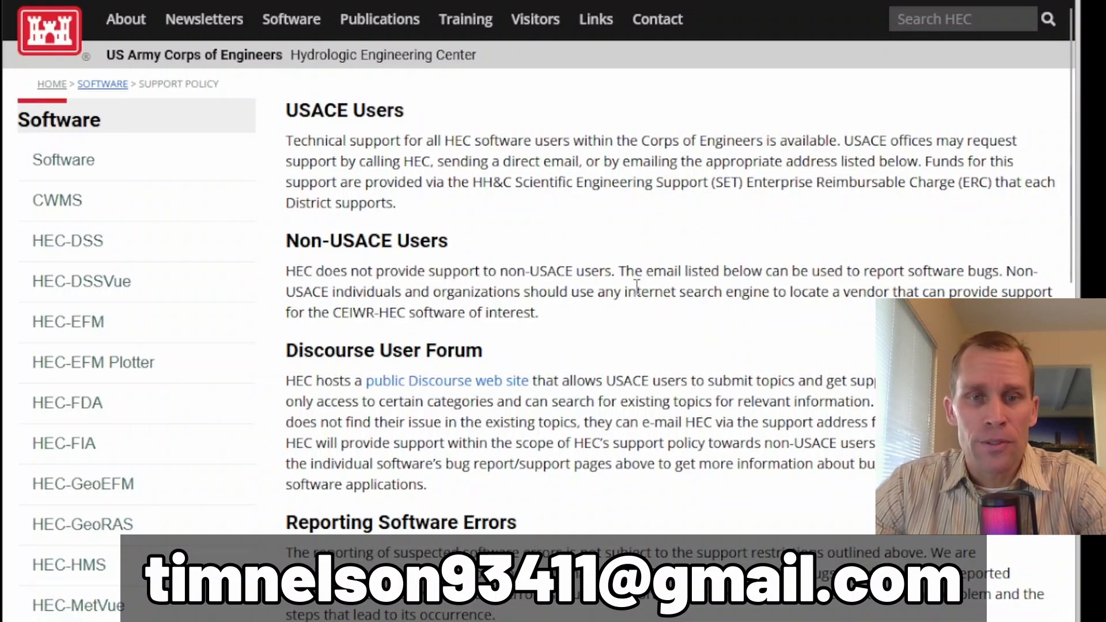
left_click_drag(287, 273, 639, 281)
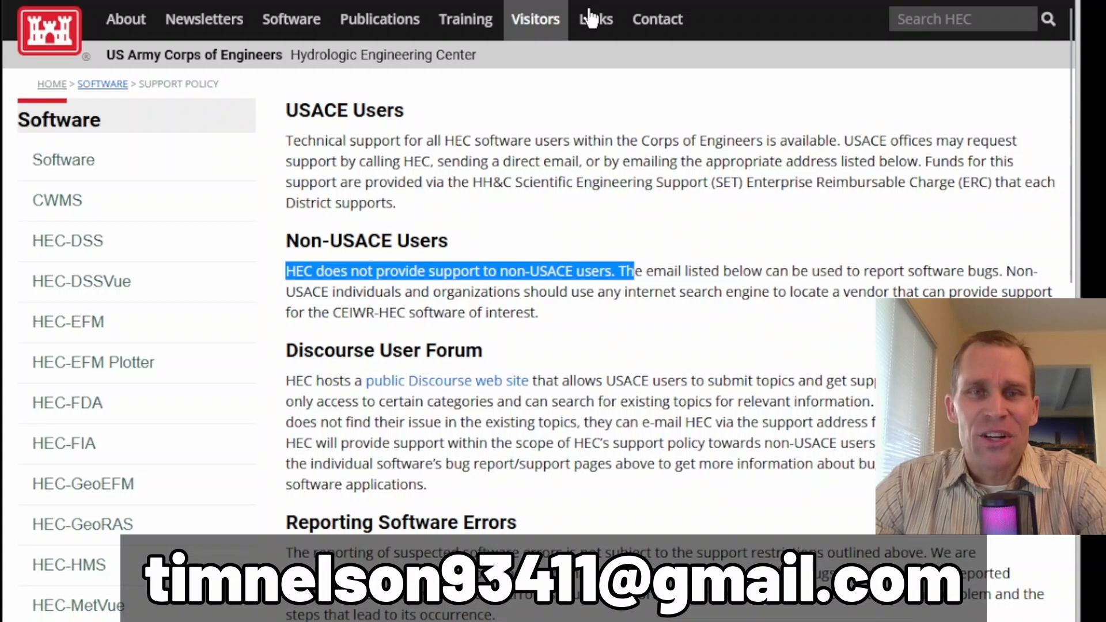
left_click_drag(574, 2, 1103, 29)
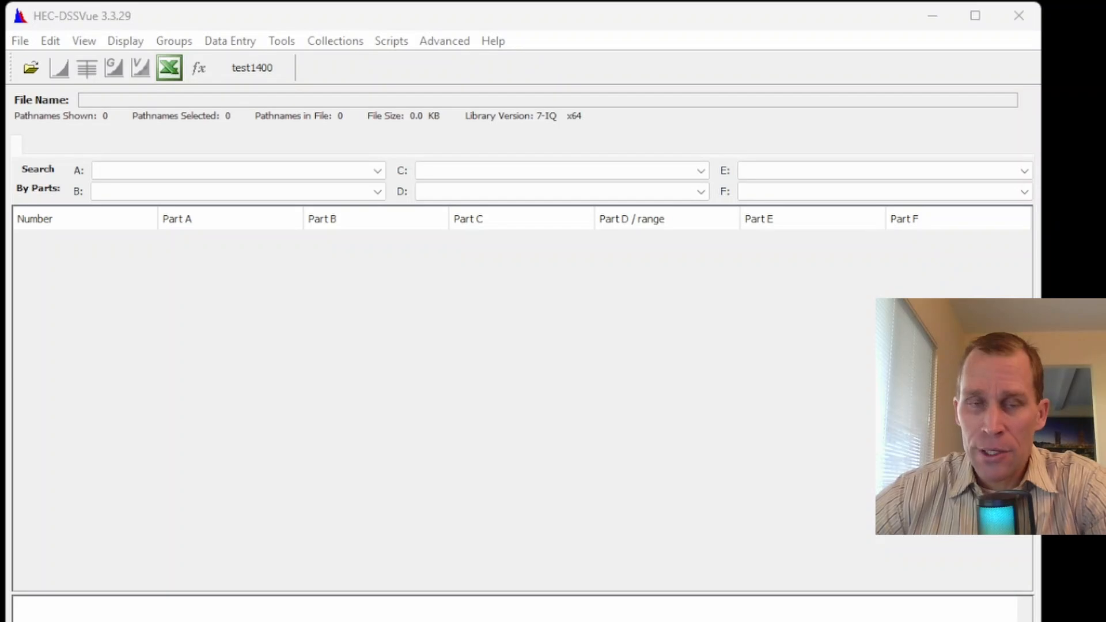
In HEC-DSSVue, create a new HEC-DSS file named data on the desktop.
left_click(280, 41)
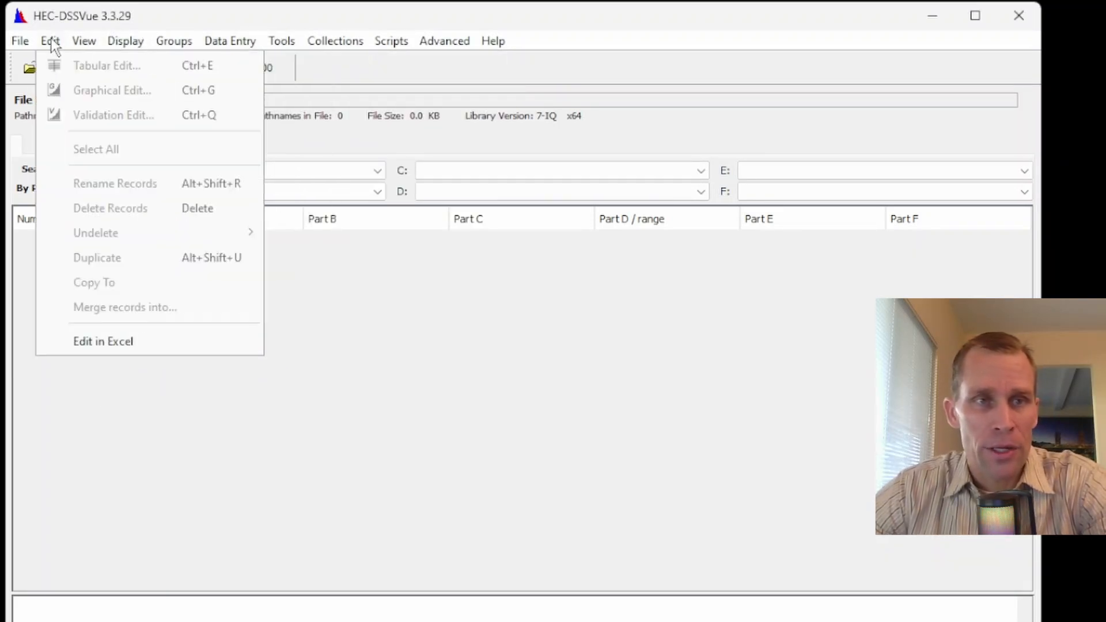
left_click(26, 41)
left_click(46, 46)
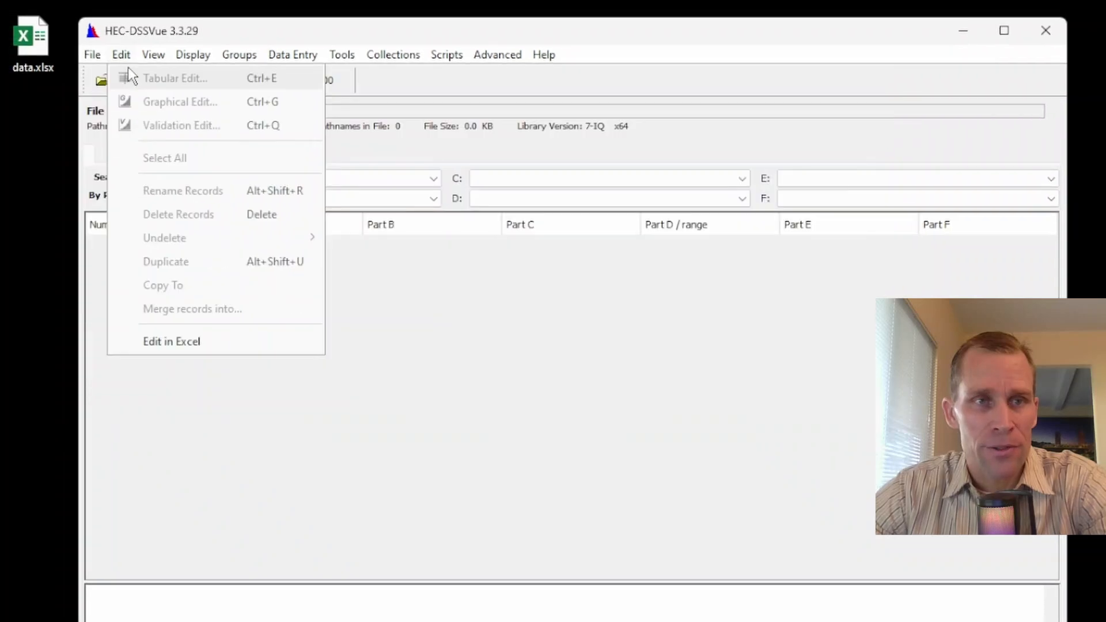
left_click(109, 99)
left_click(355, 343)
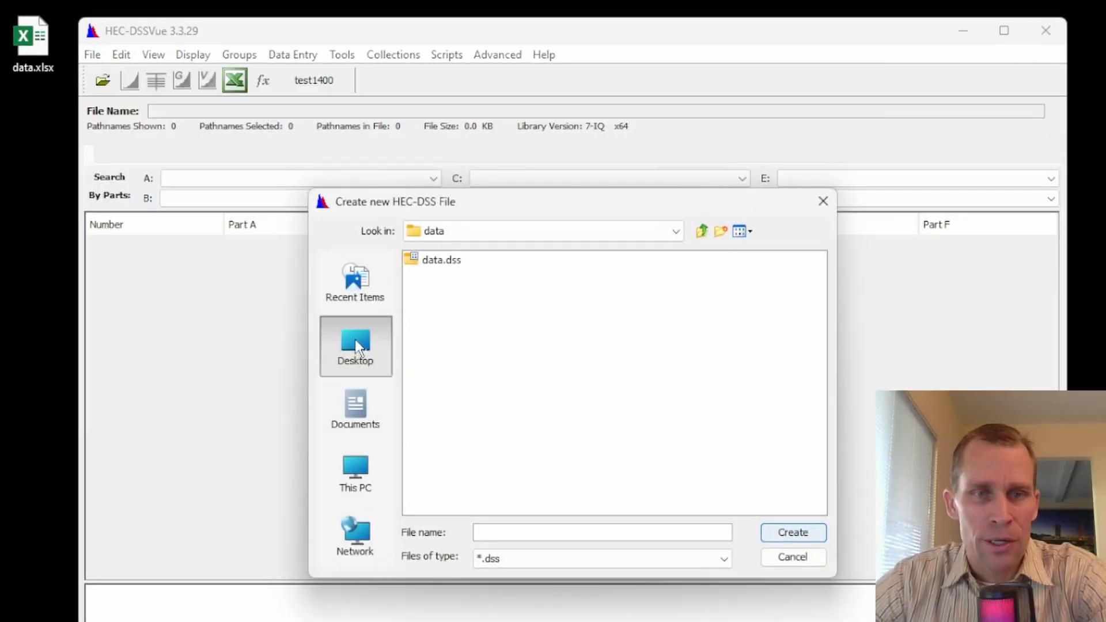
left_click(525, 533)
type("data")
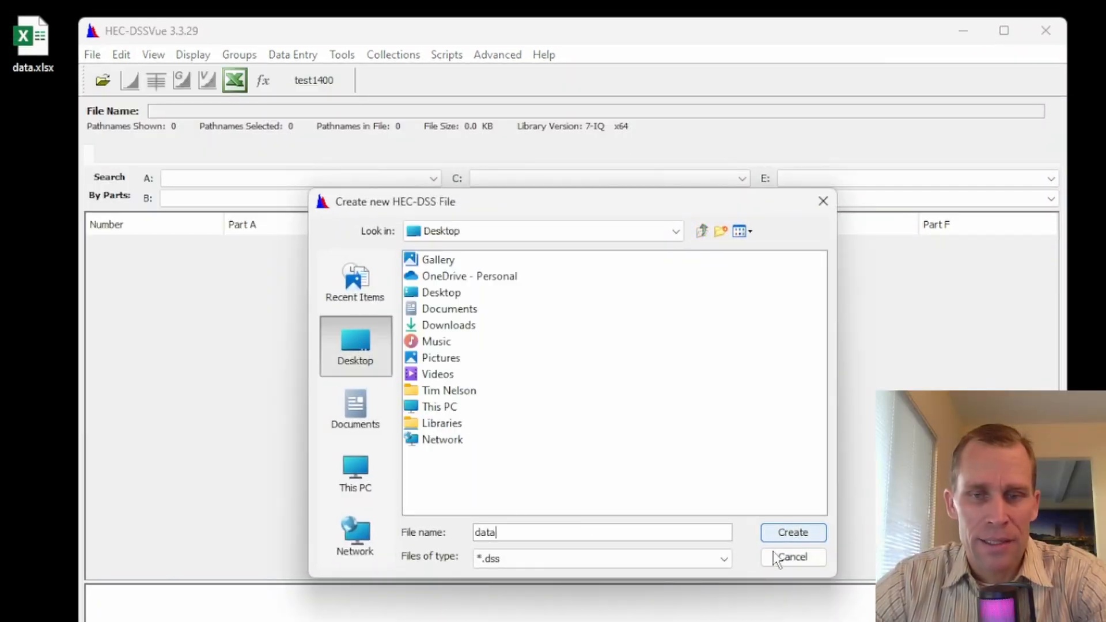
left_click(788, 533)
left_click(557, 415)
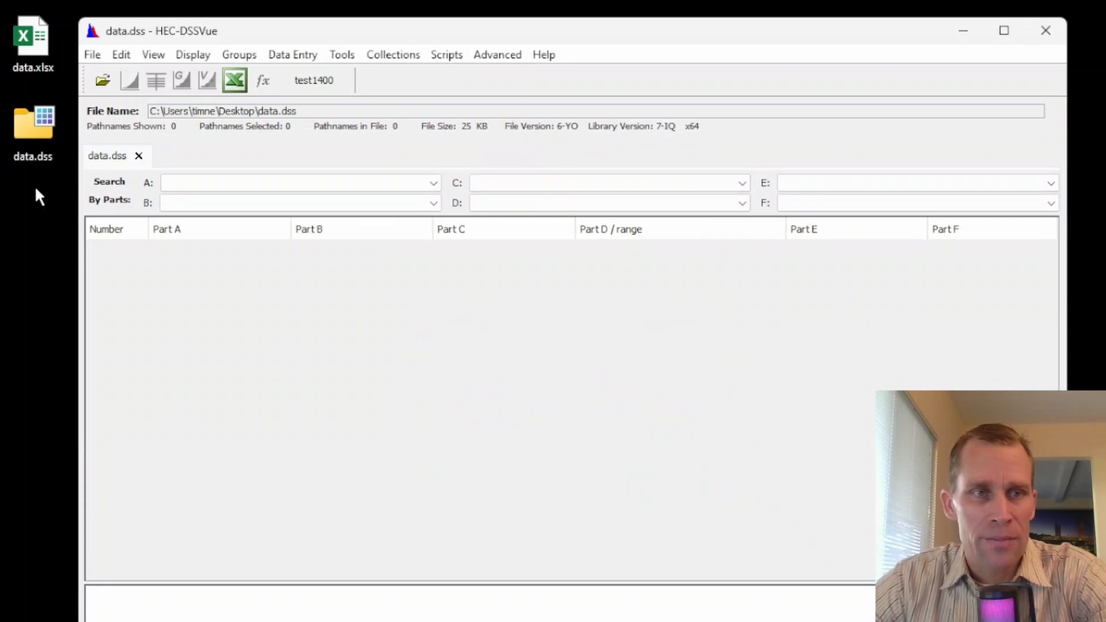
left_click(293, 54)
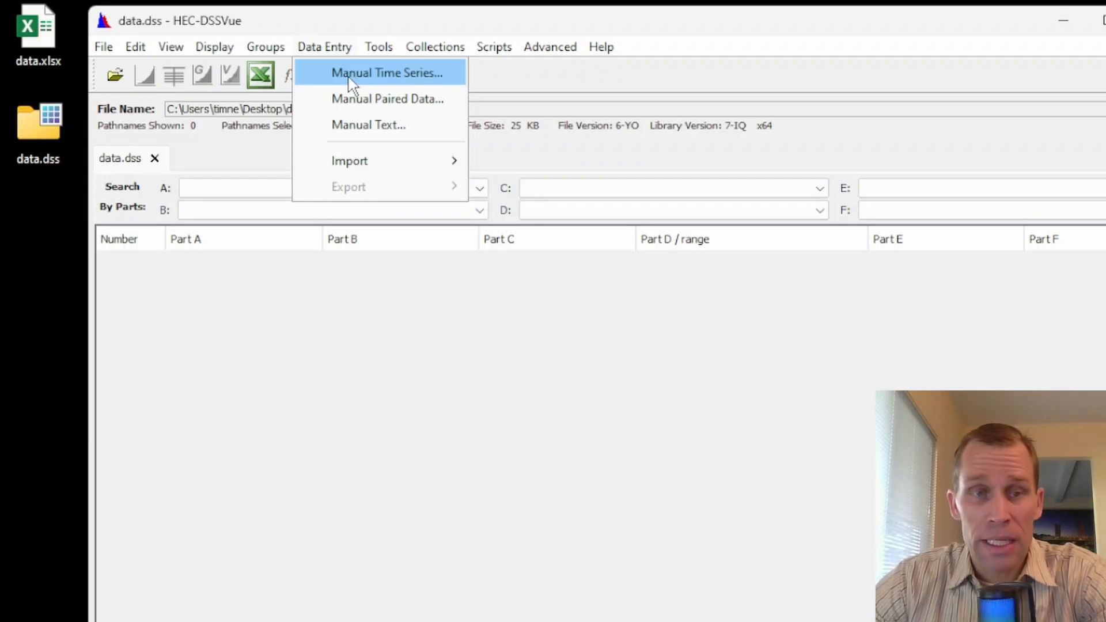
mouse_move(368, 157)
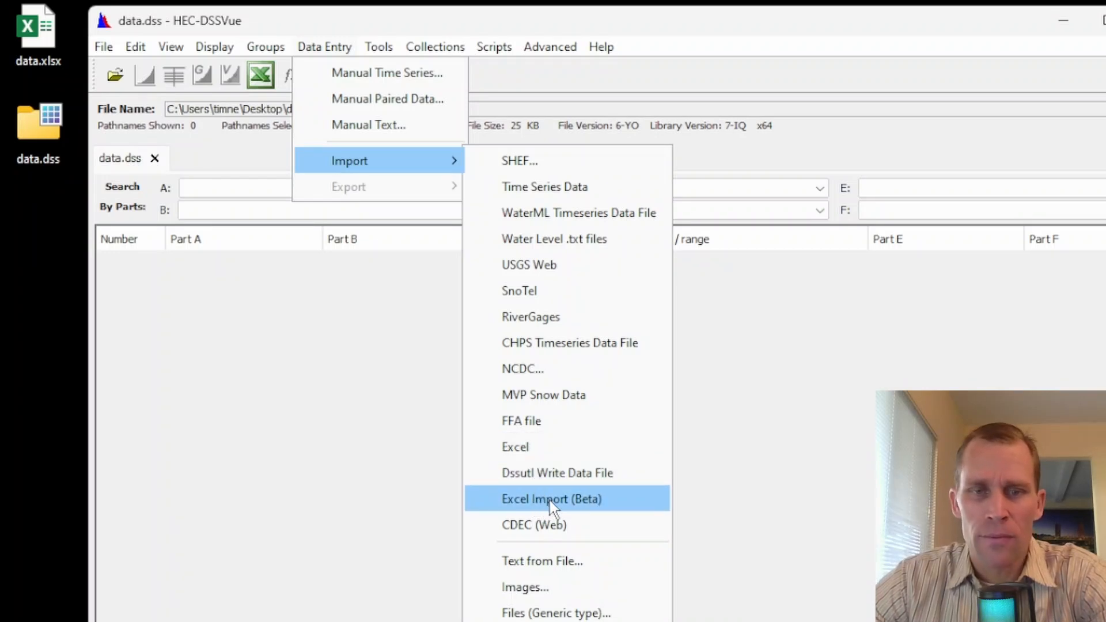
left_click(651, 20)
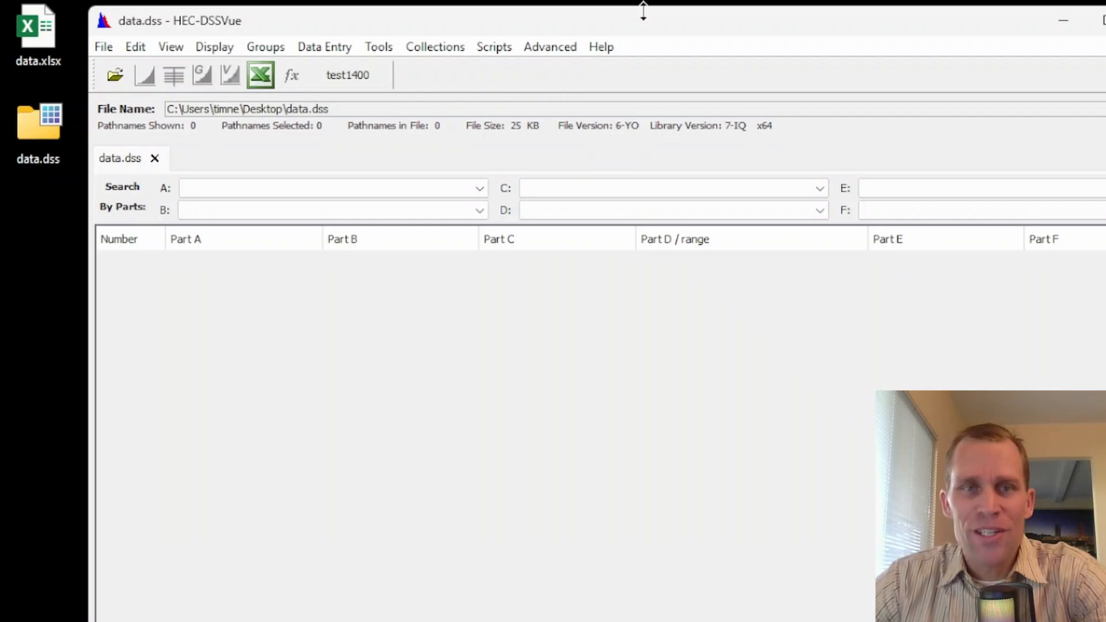
Open the data.xlsx workbook from the desktop in Excel and enlarge its window.
left_click(43, 315)
left_click(42, 34)
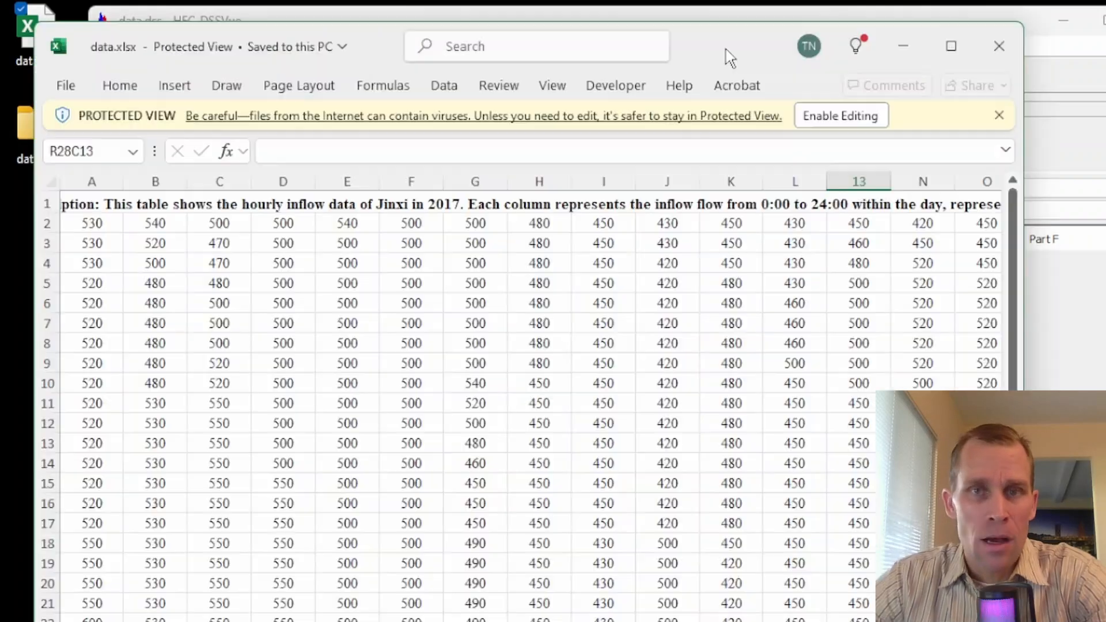
left_click_drag(725, 48, 779, 33)
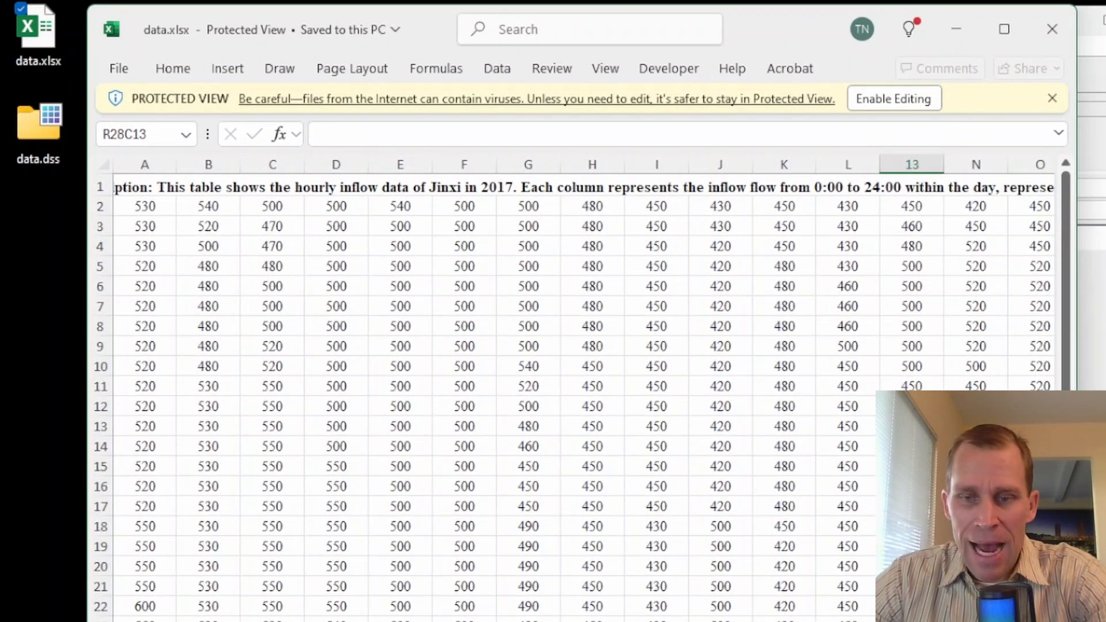
left_click_drag(1076, 621, 1105, 621)
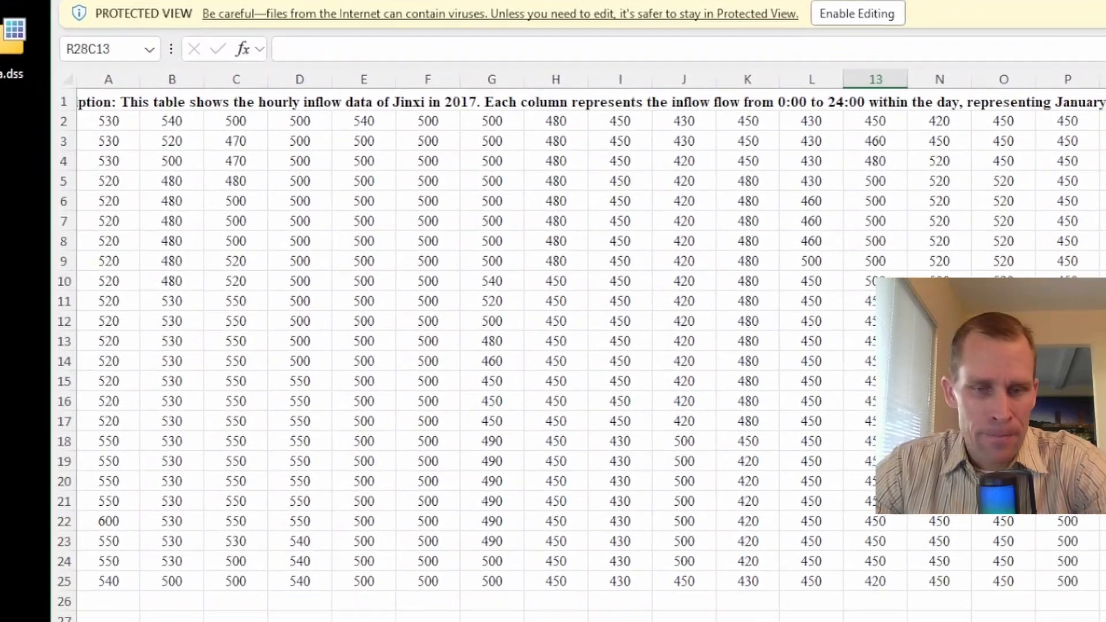
Examine the layout of the hourly values on the Inflow runoff sheet, going through rows 2 to 25 of the first three columns.
left_click(767, 588)
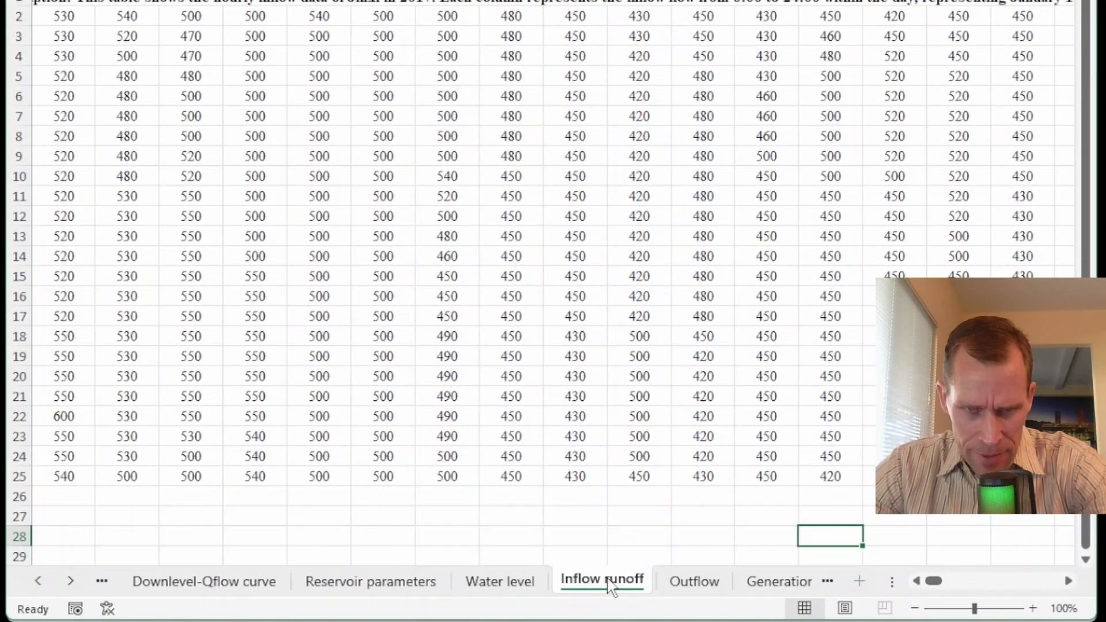
left_click(291, 480)
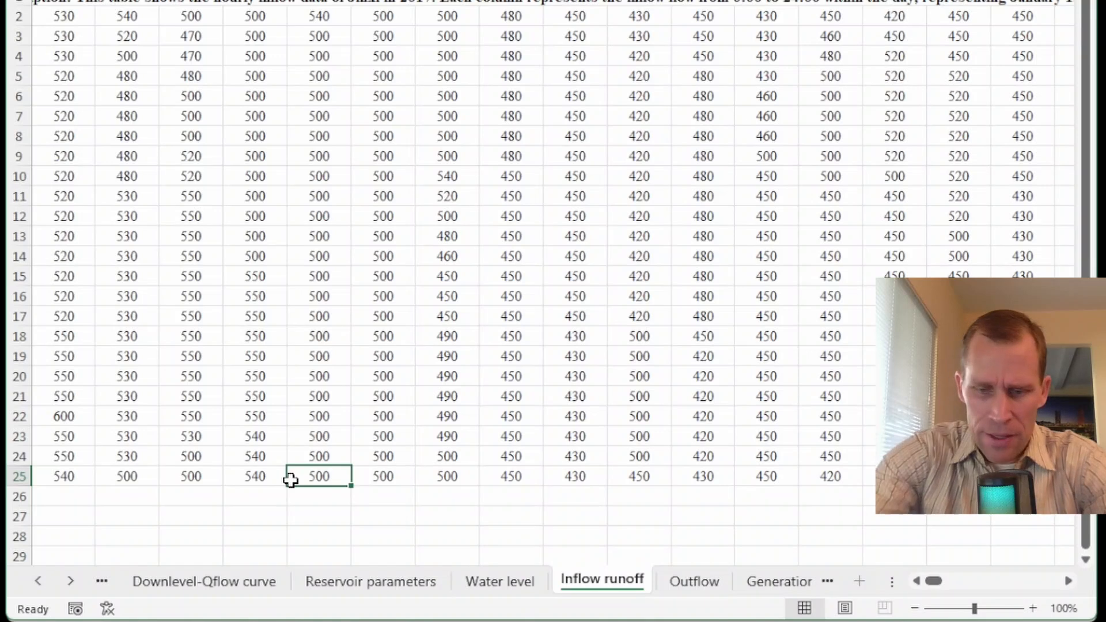
key("ctrl+Home")
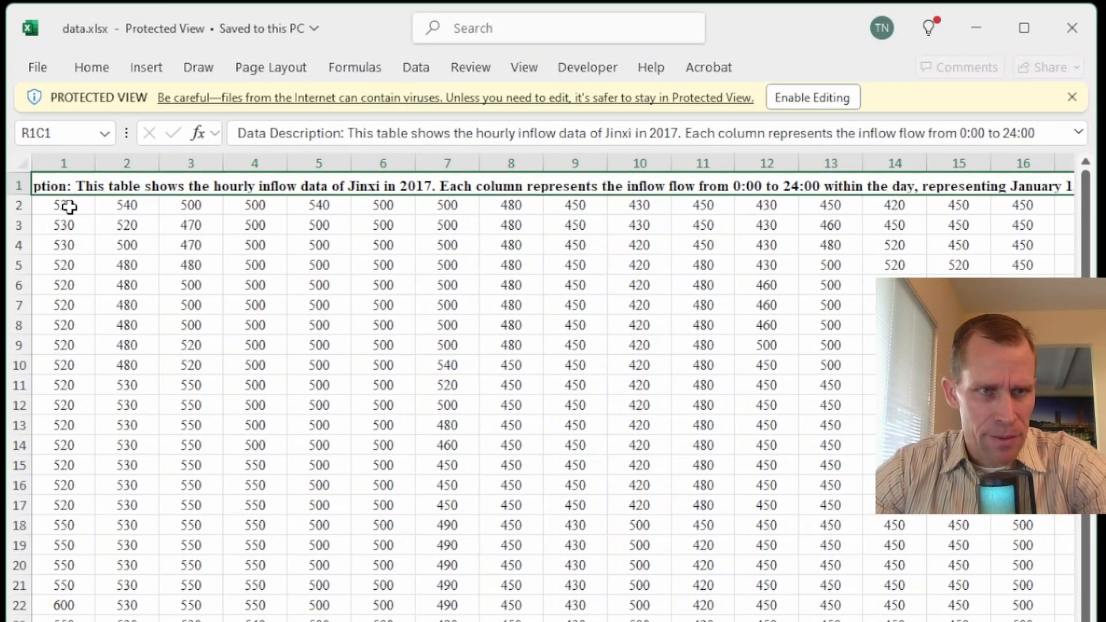
left_click(69, 206)
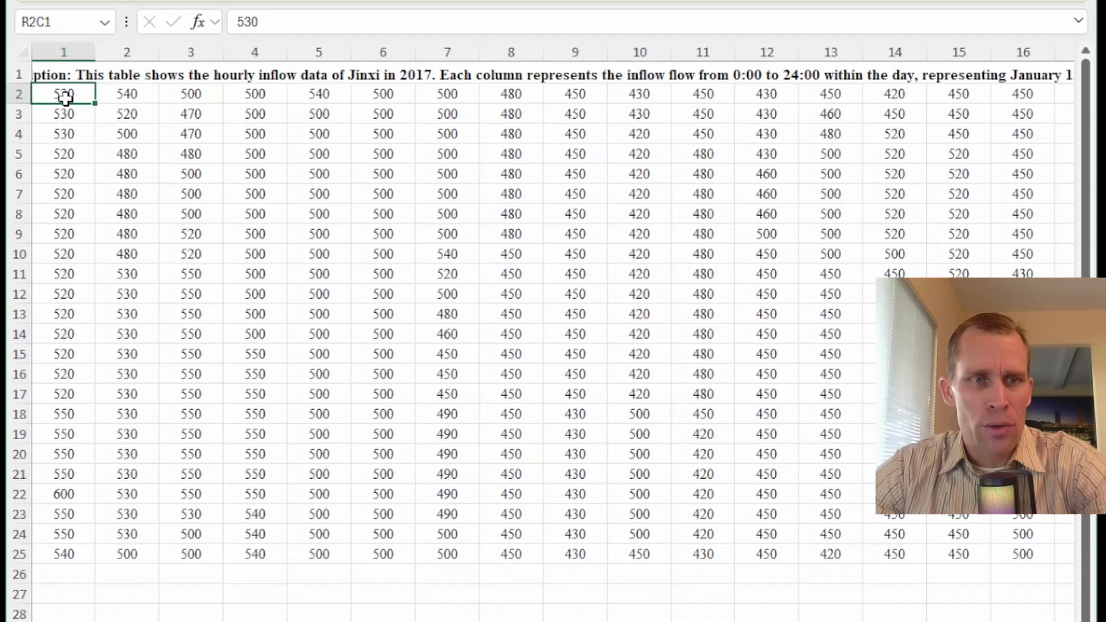
left_click_drag(65, 98, 50, 565)
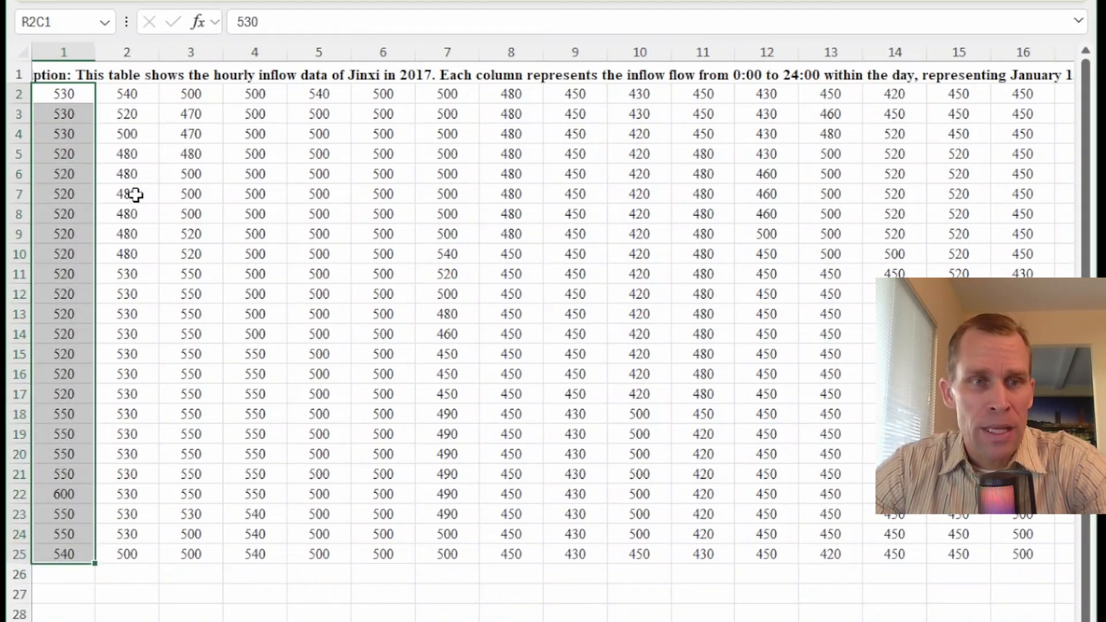
left_click_drag(123, 96, 135, 559)
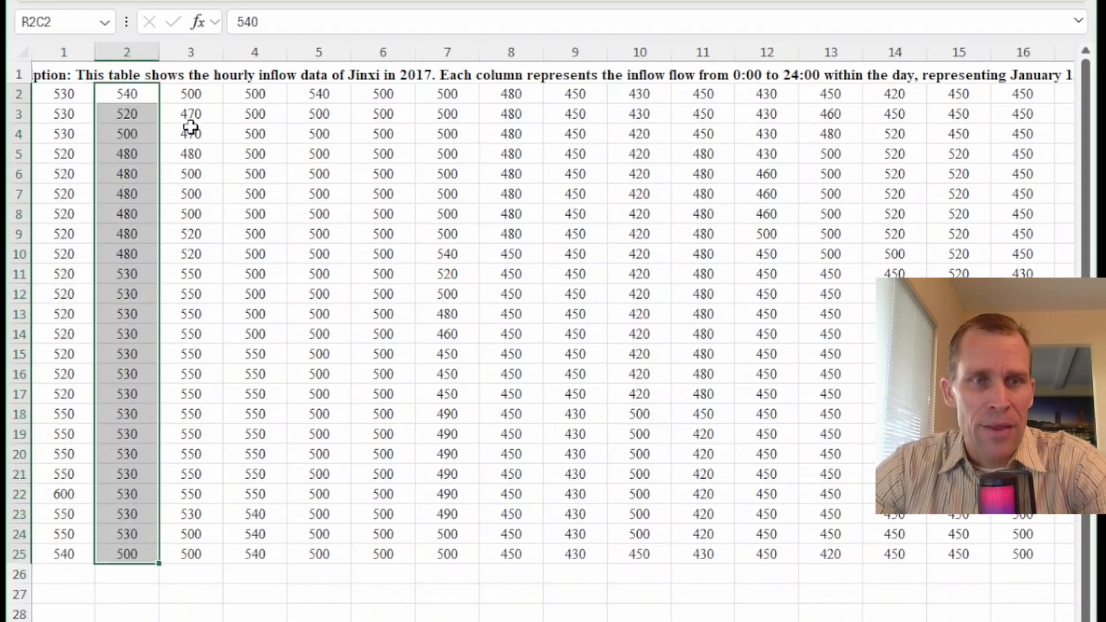
left_click_drag(190, 92, 175, 554)
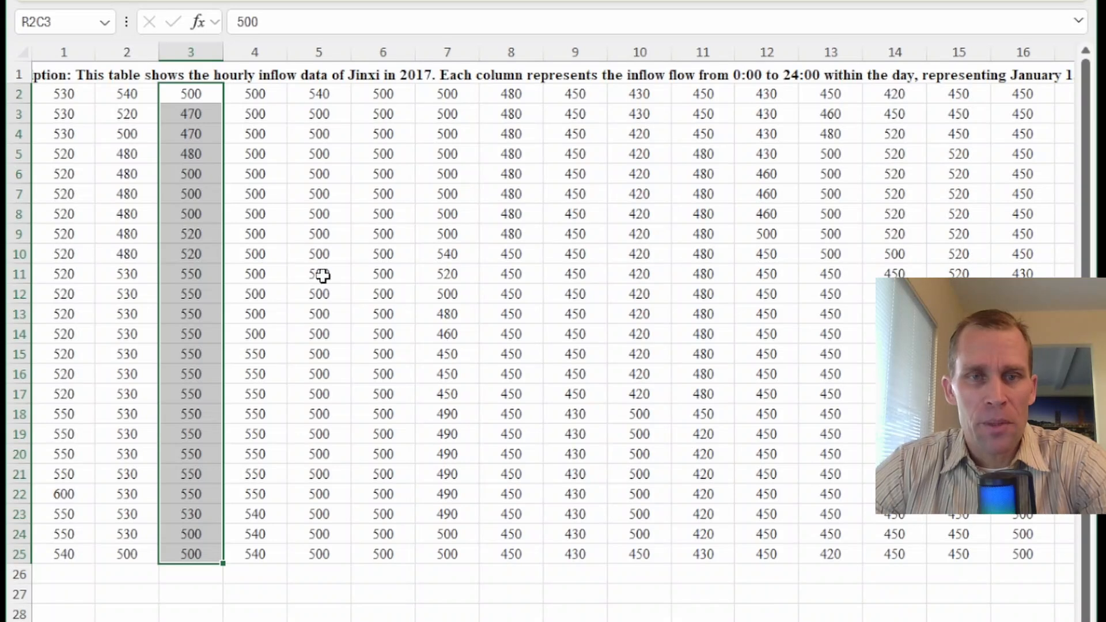
left_click(358, 427)
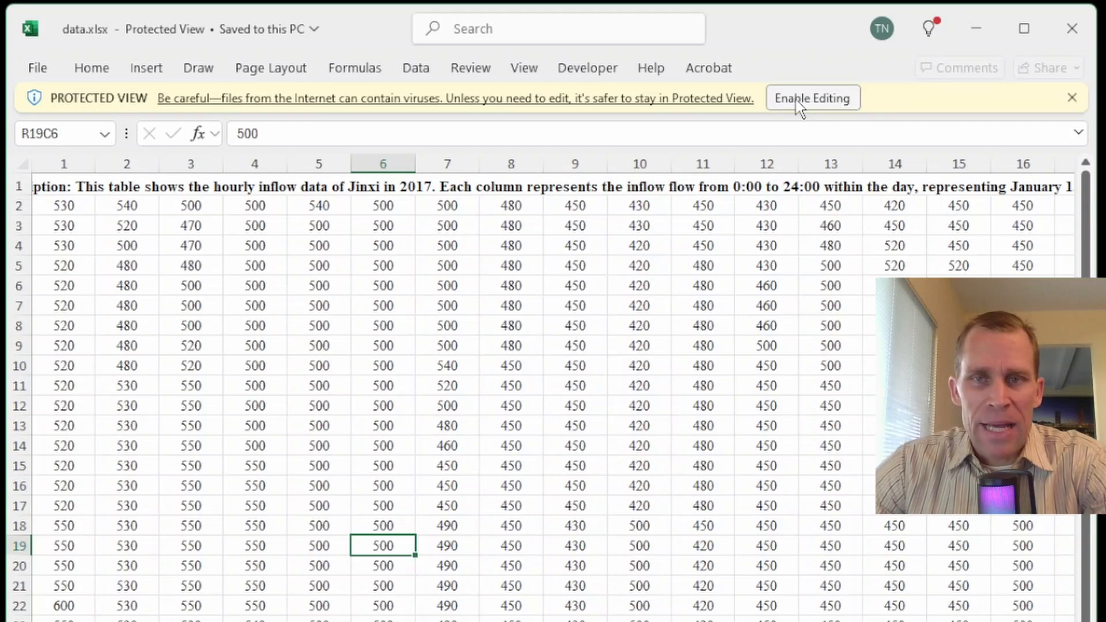
Enable editing and save the workbook on the desktop as a macro-enabled workbook, data.xlsm.
left_click(797, 99)
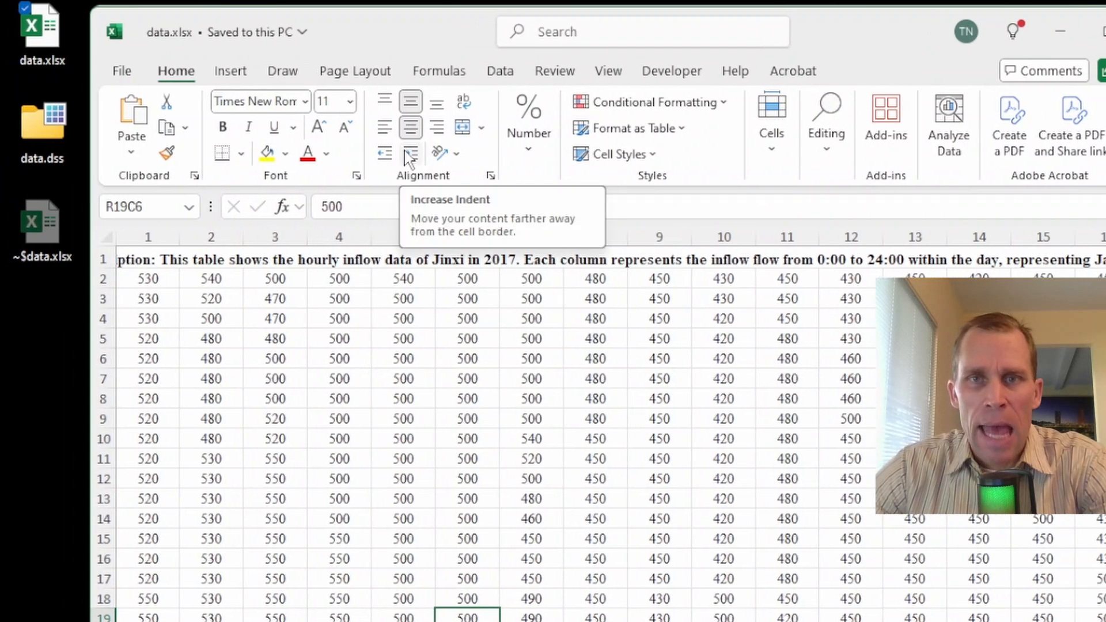
left_click(123, 73)
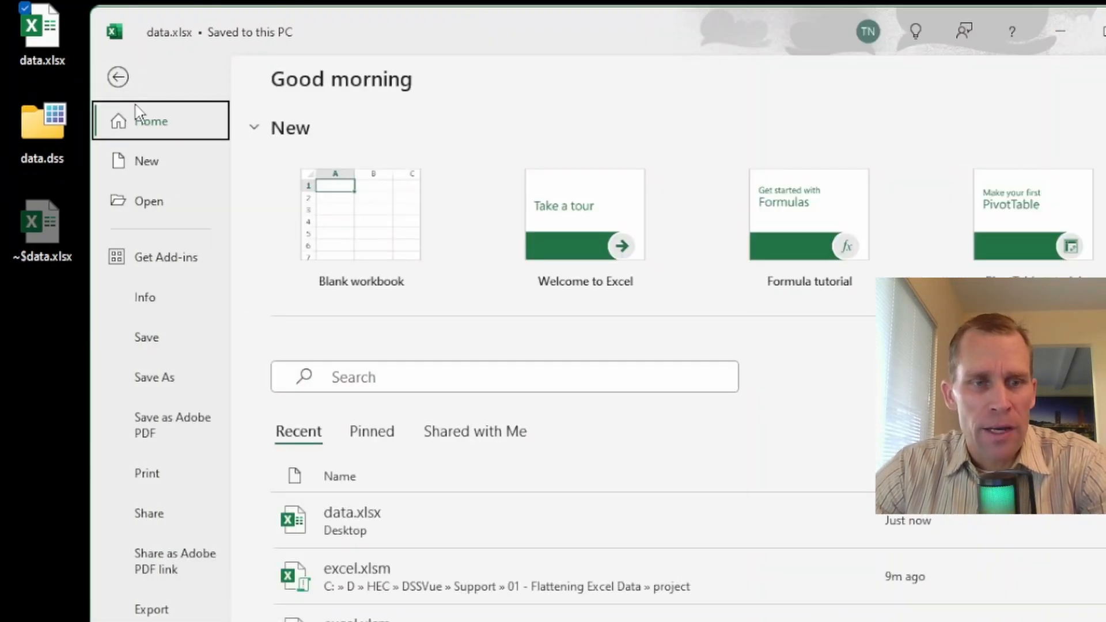
left_click(152, 376)
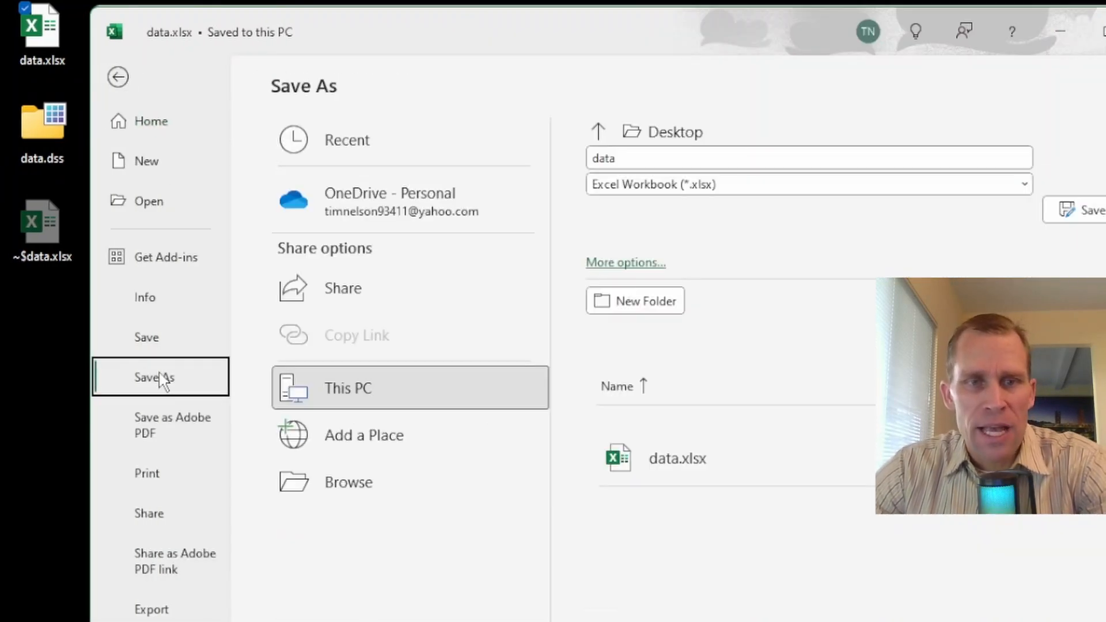
left_click(746, 190)
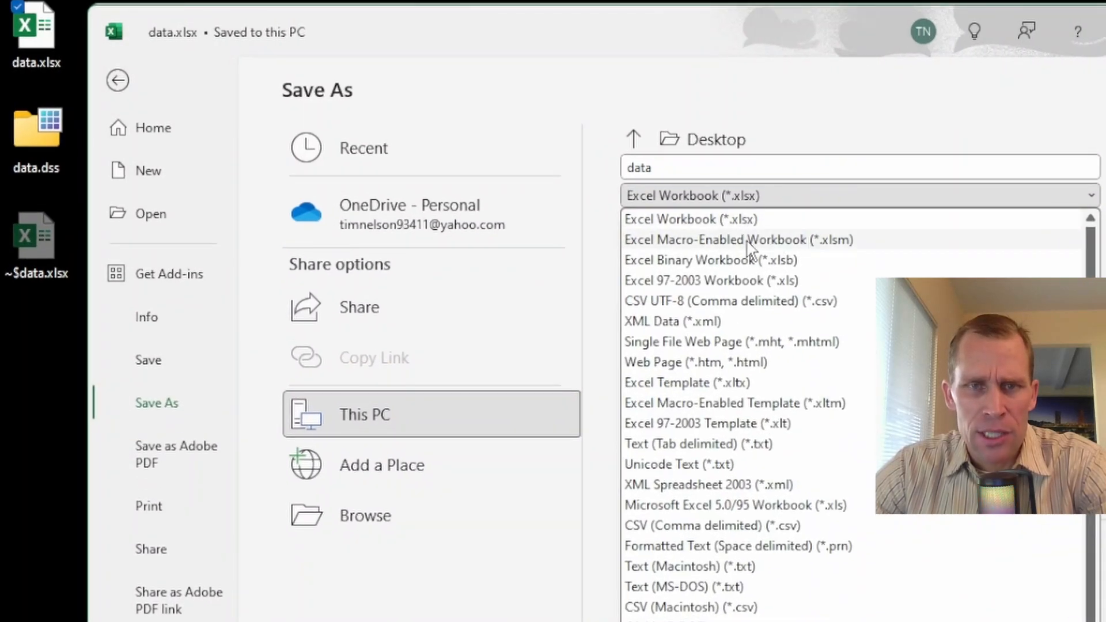
left_click(704, 242)
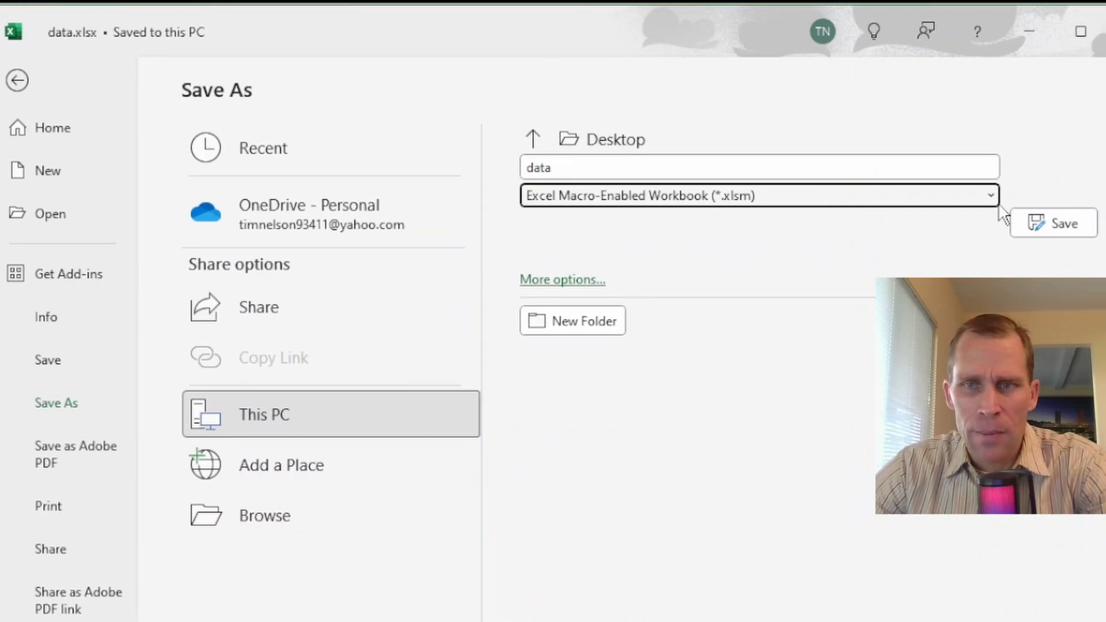
left_click(1098, 224)
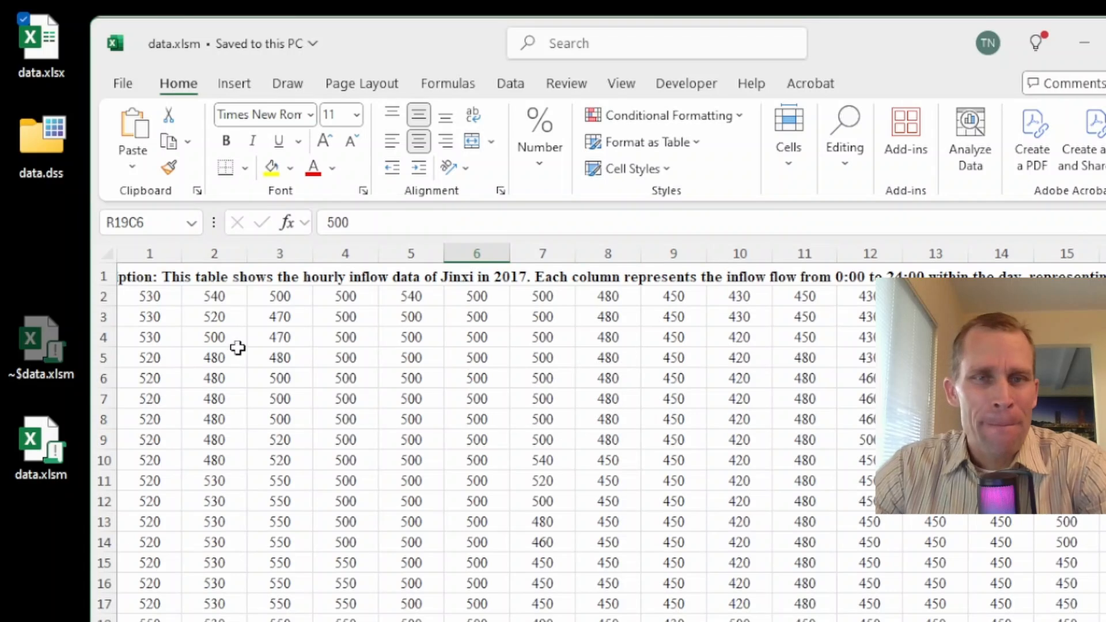
Duplicate the Inflow runoff sheet directly after the original, name the copy inflow_data, and return to the original sheet.
left_click(105, 277)
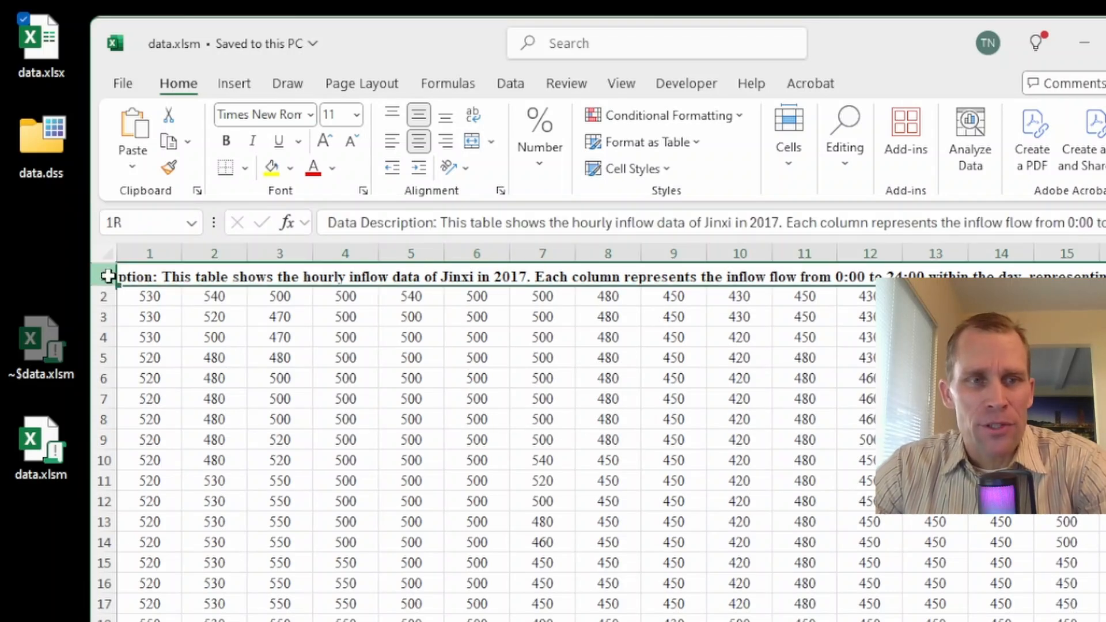
left_click(184, 339)
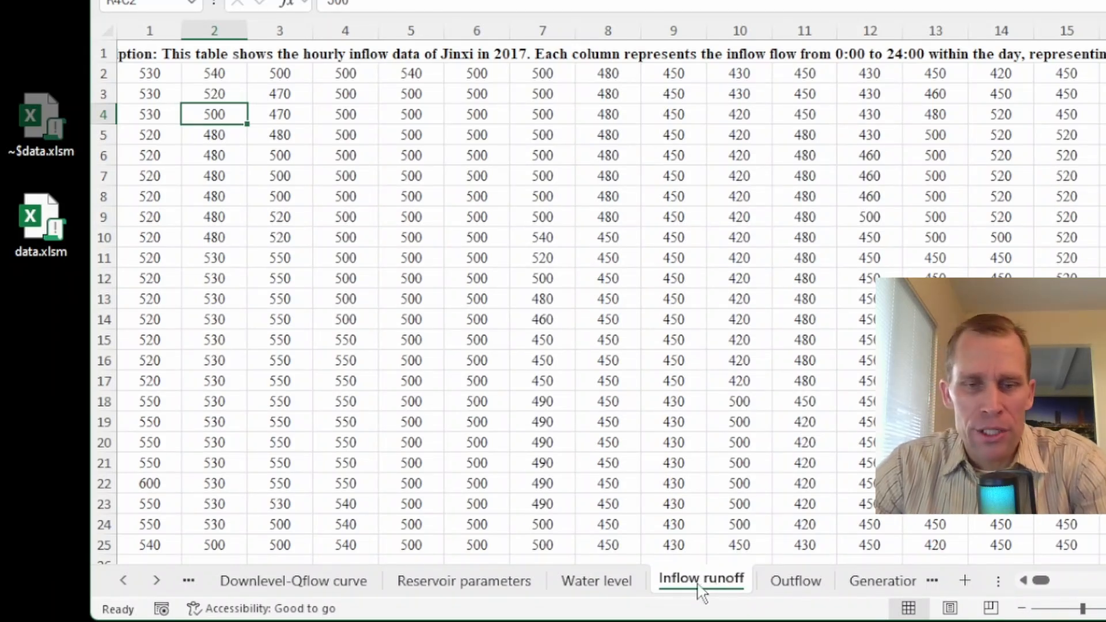
left_click_drag(702, 590, 769, 593)
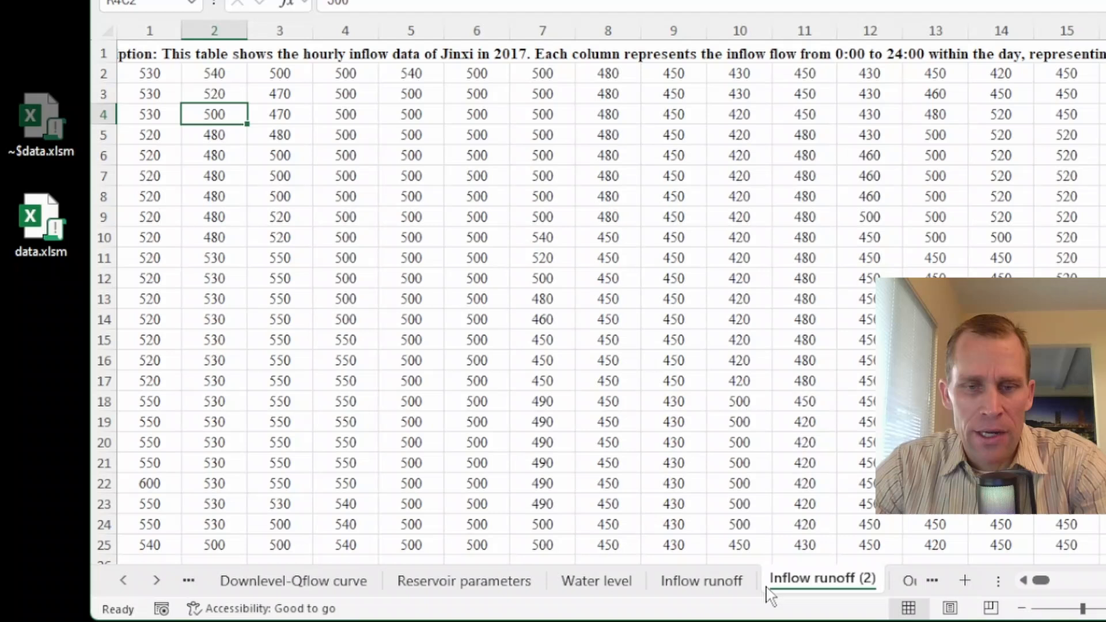
double_click(796, 580)
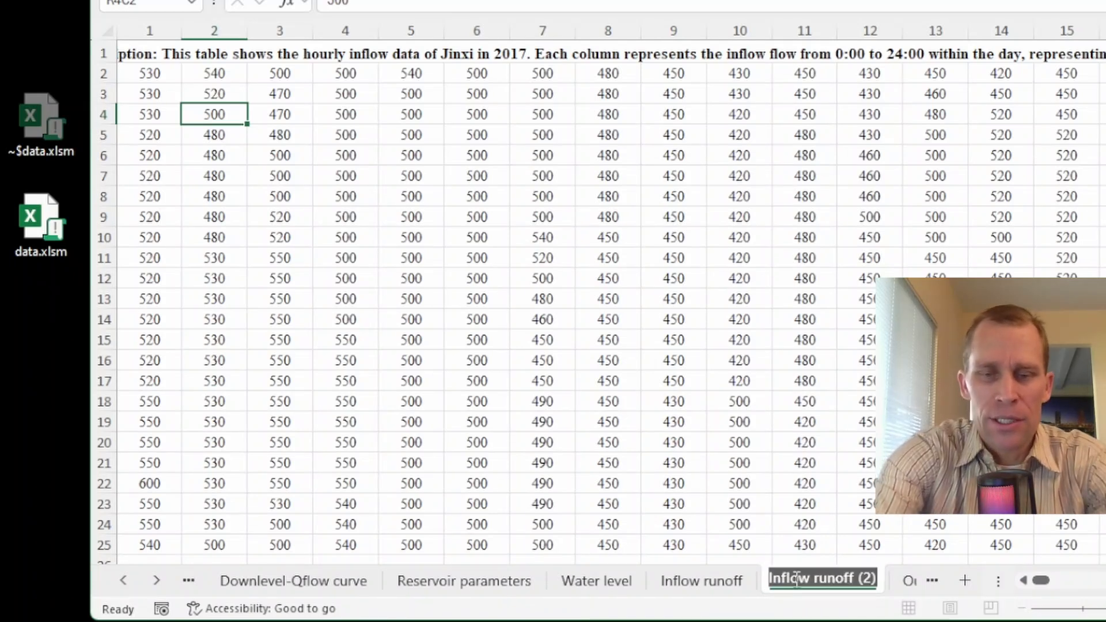
type("inflow_data")
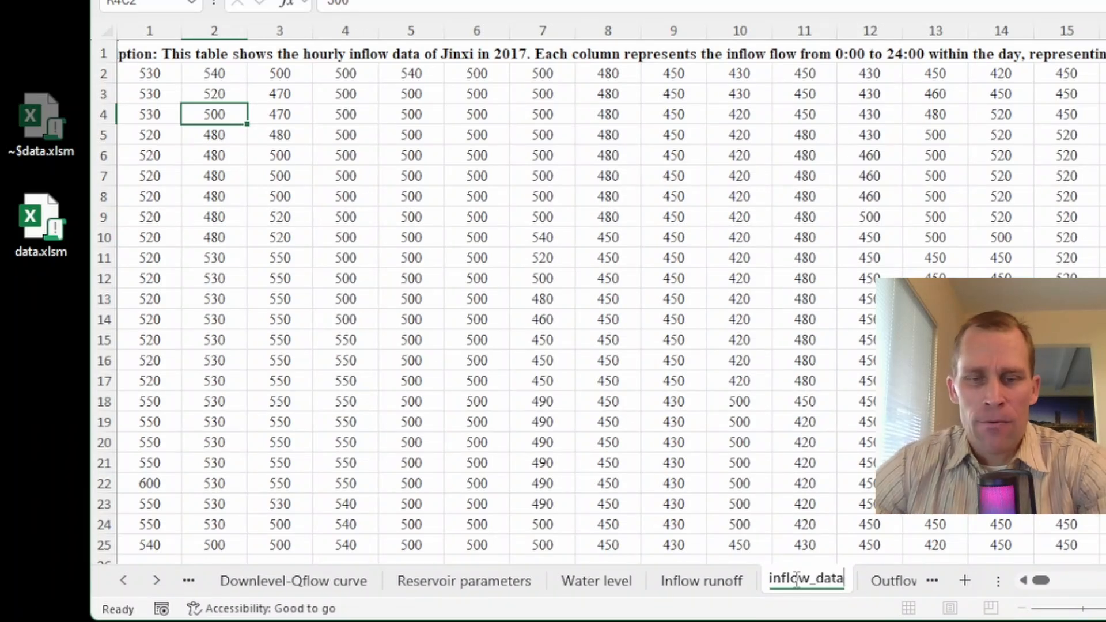
left_click(827, 525)
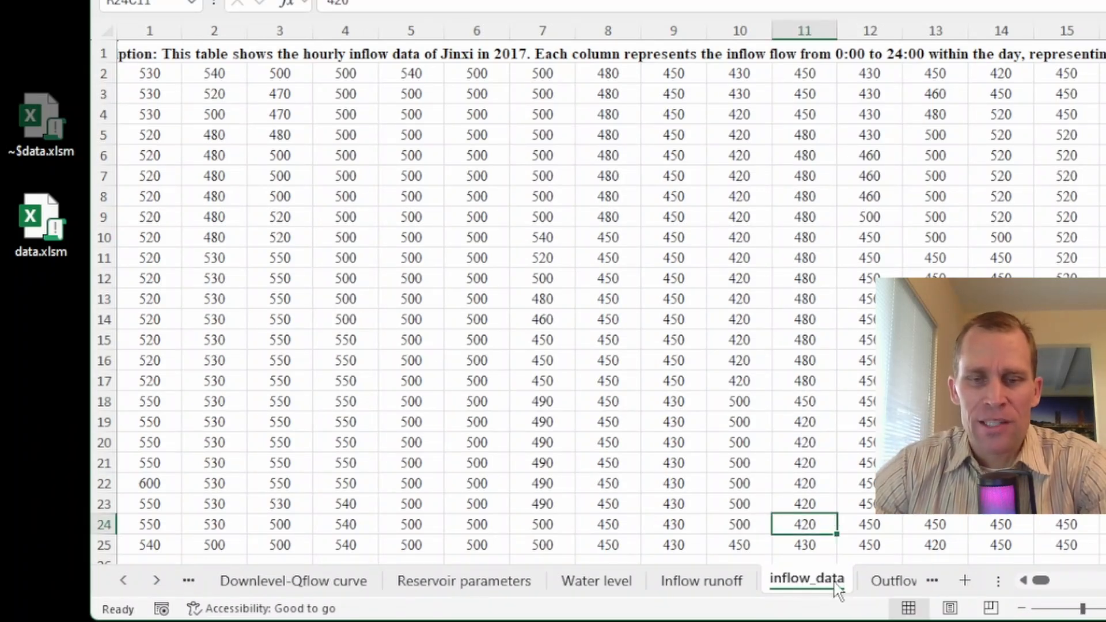
left_click(698, 582)
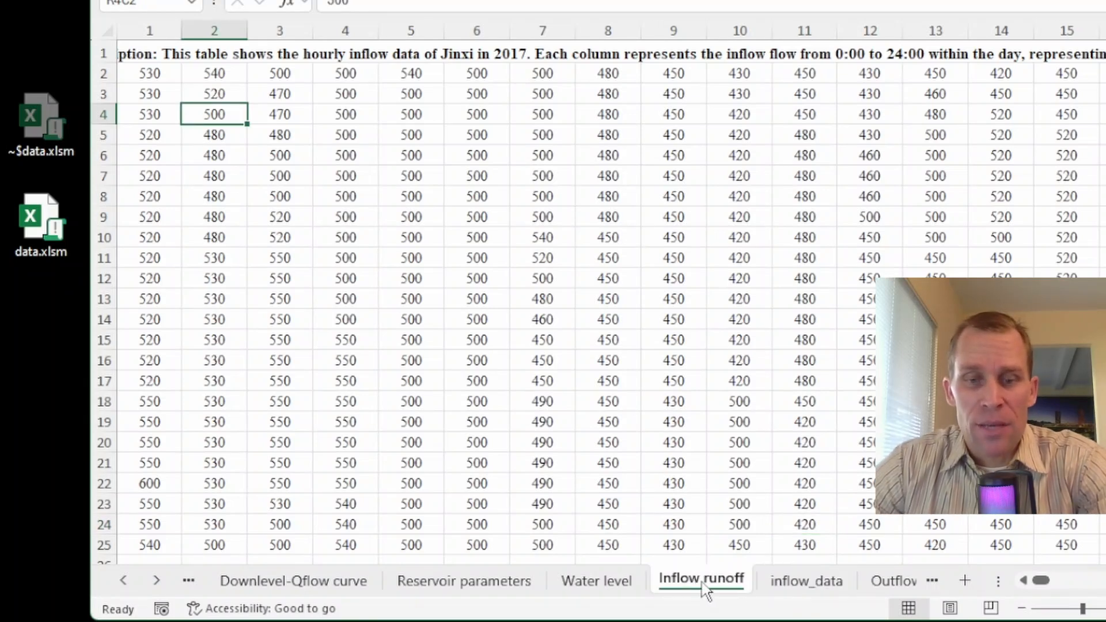
Delete the merged description row above the hourly values on the inflow_data sheet.
left_click(806, 583)
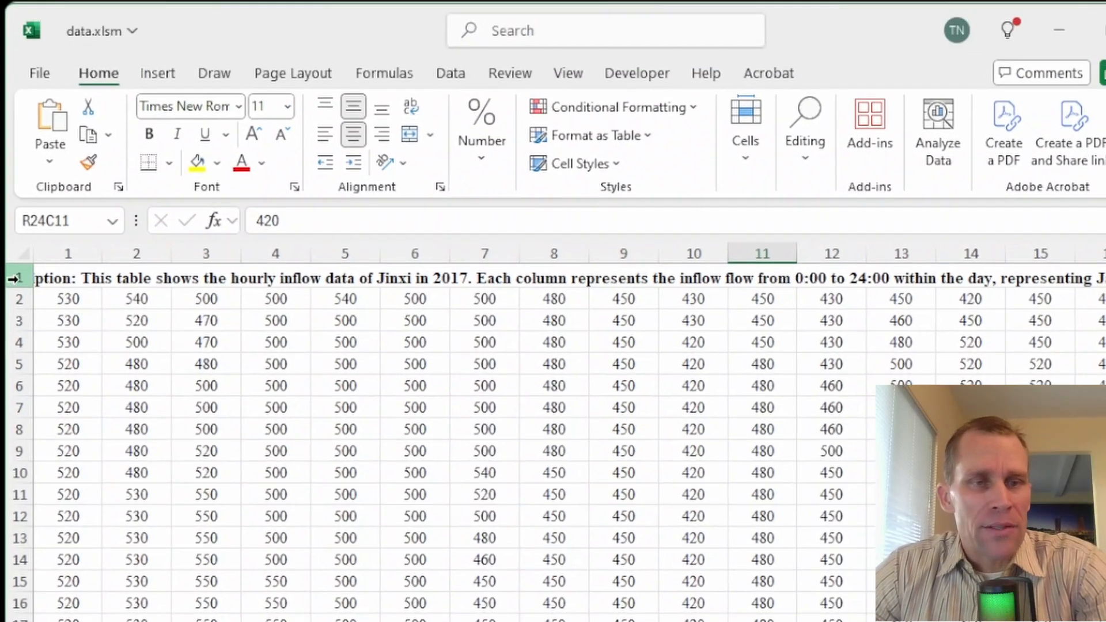
right_click(23, 223)
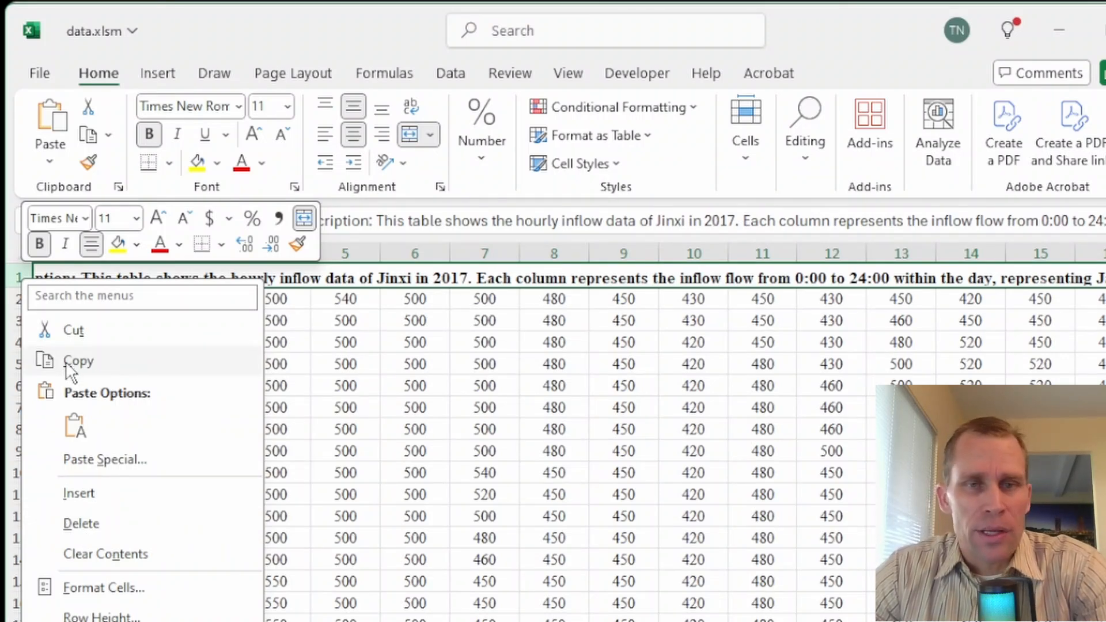
left_click(84, 523)
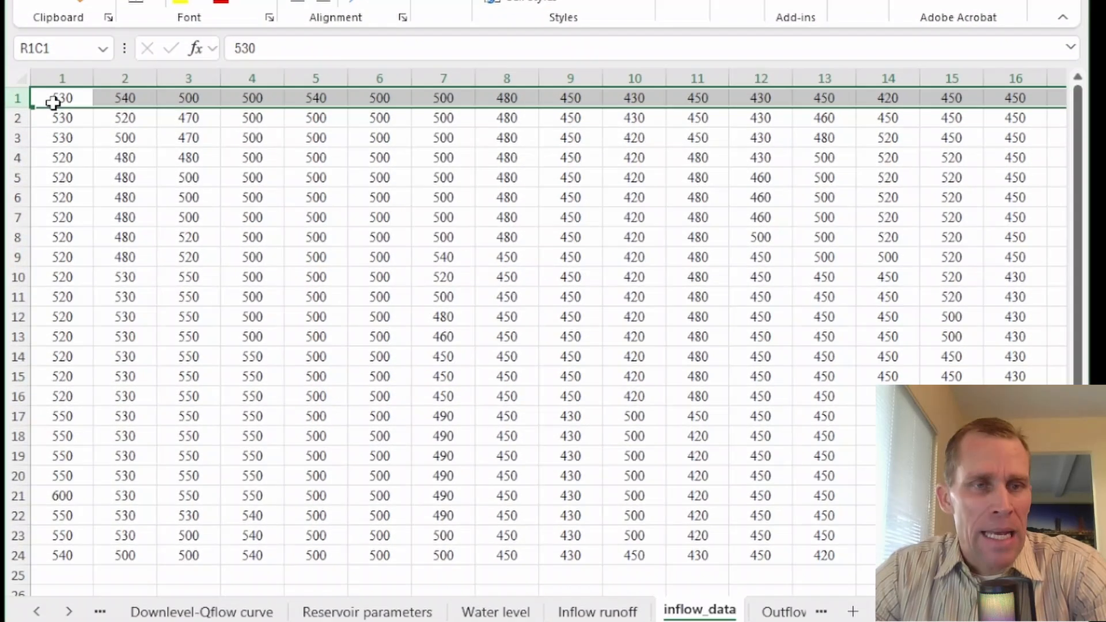
Check the extent of the inflow_data values down column 1 and across row 1 to the last filled column, and return to R1C1.
left_click(65, 278)
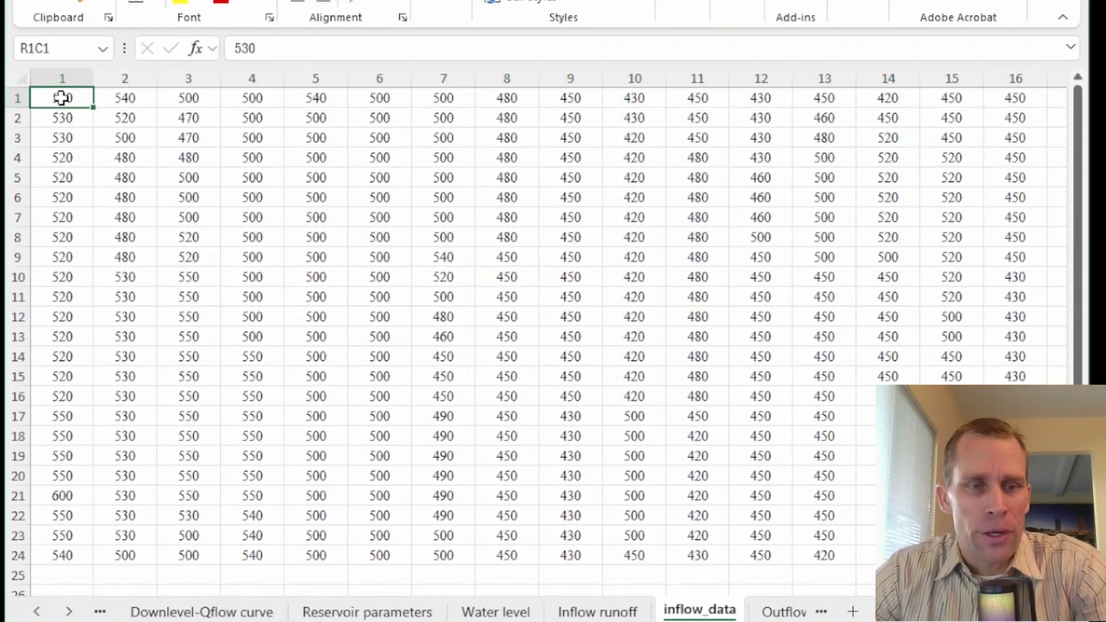
left_click_drag(62, 98, 40, 549)
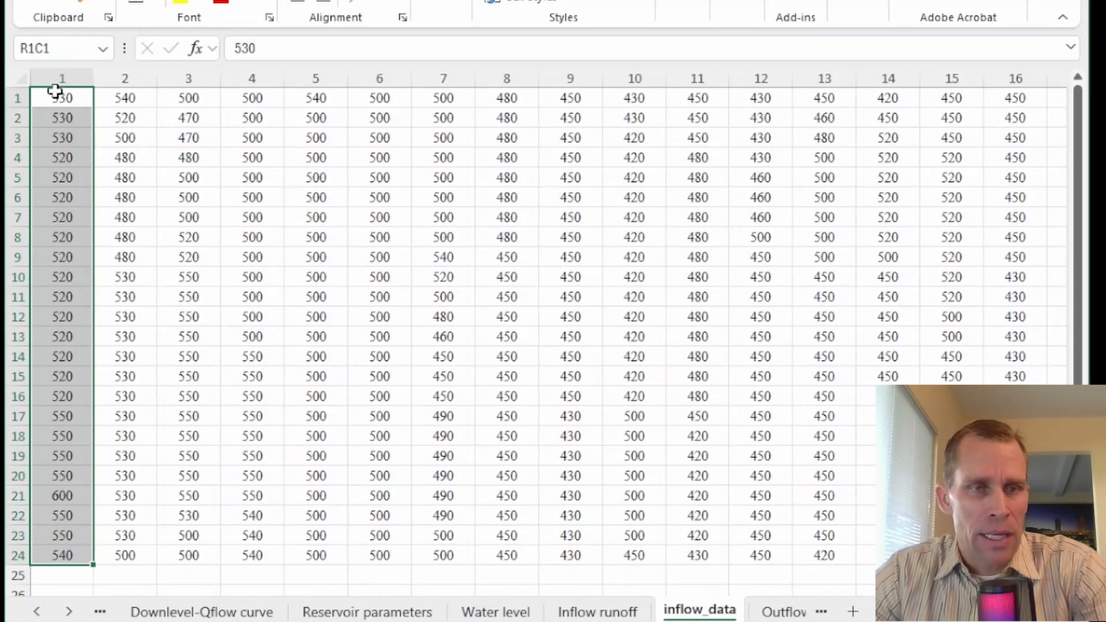
left_click(54, 94)
key("ctrl+shift+Right")
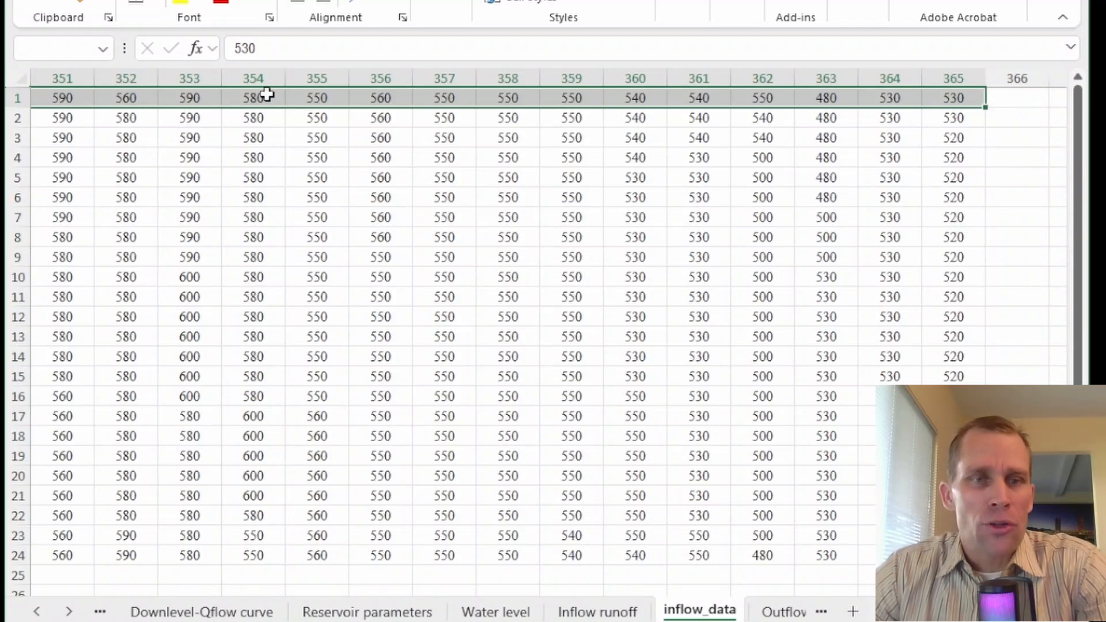
left_click(193, 119)
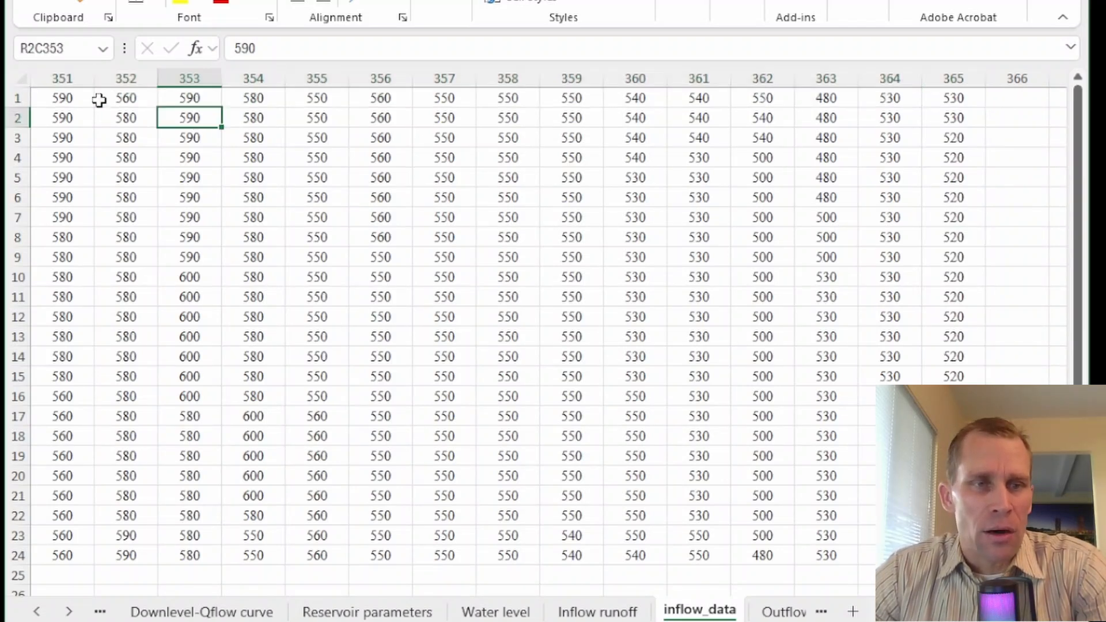
key("ctrl+Home")
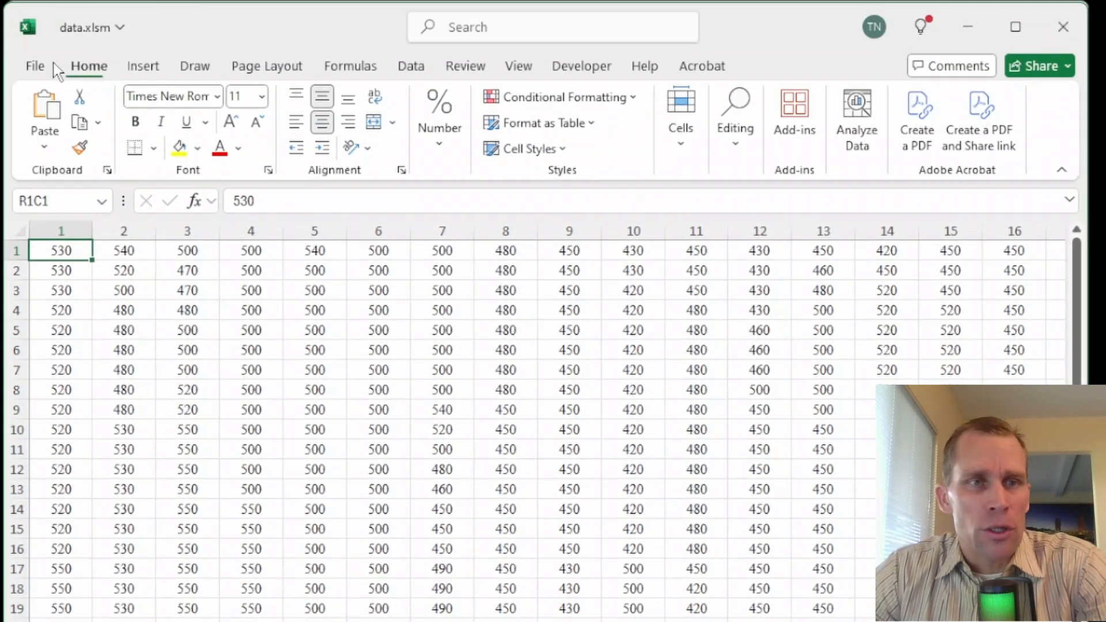
Check the R1C1 reference style setting in the formula options and close the options.
left_click(35, 68)
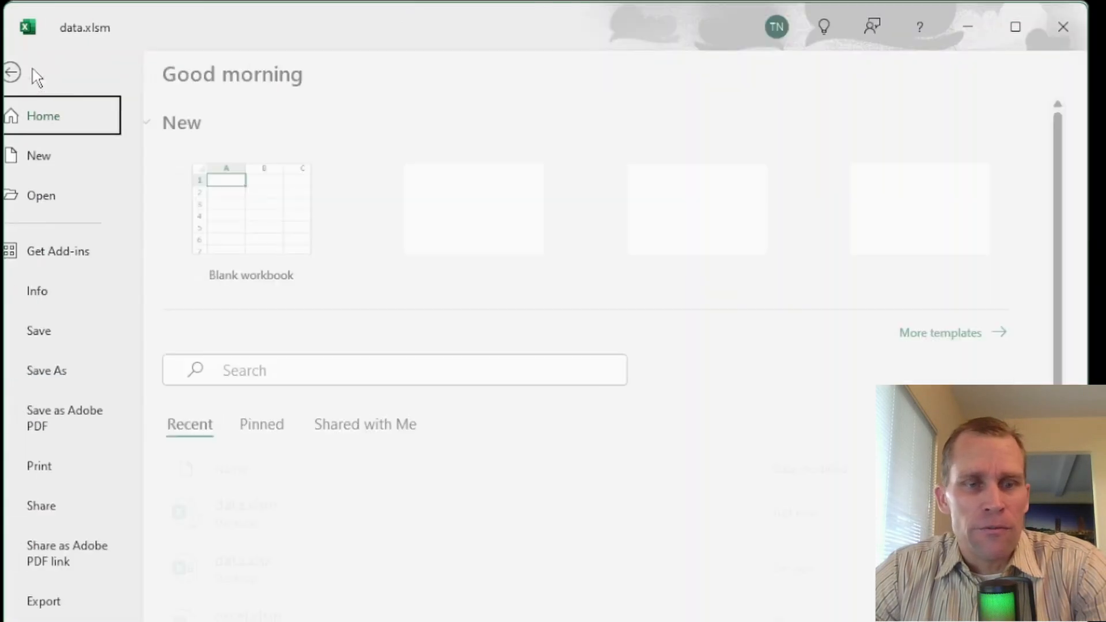
left_click(75, 583)
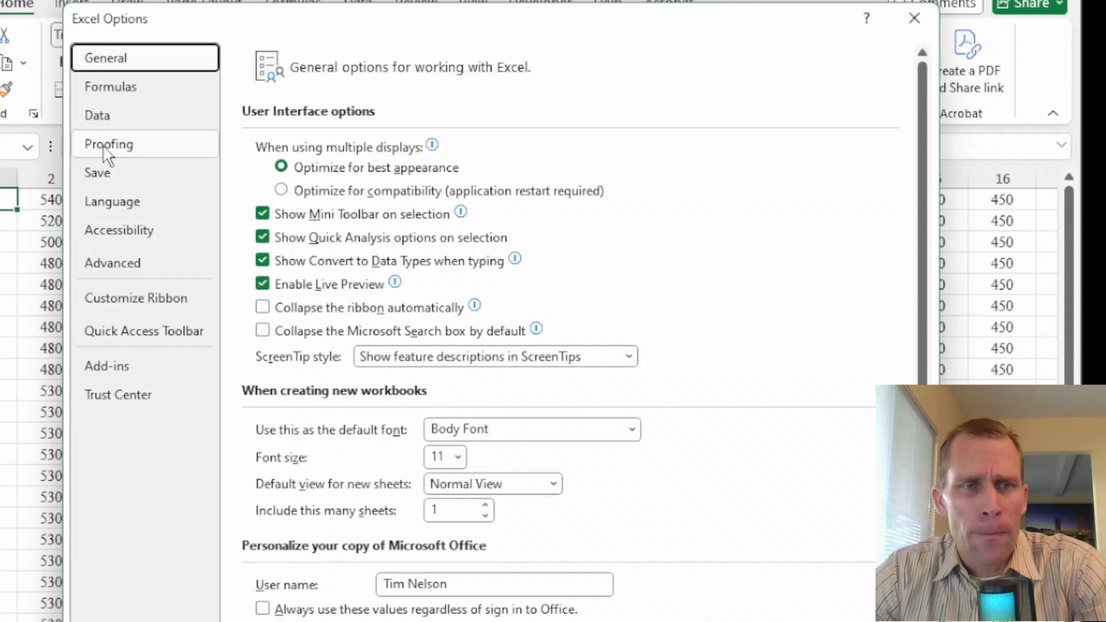
left_click(109, 91)
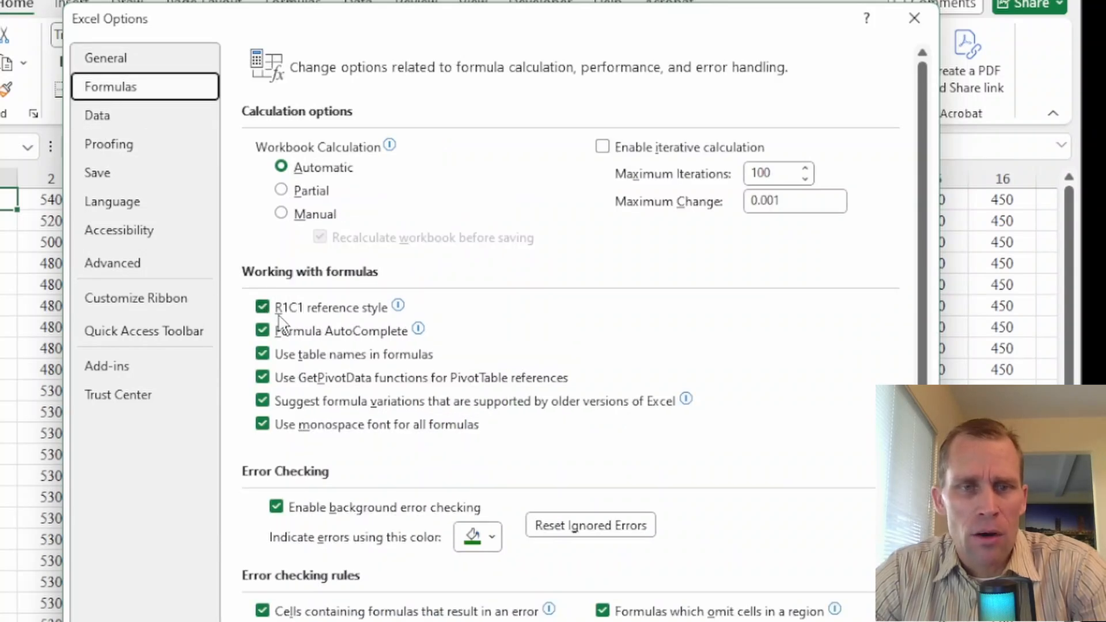
mouse_move(357, 316)
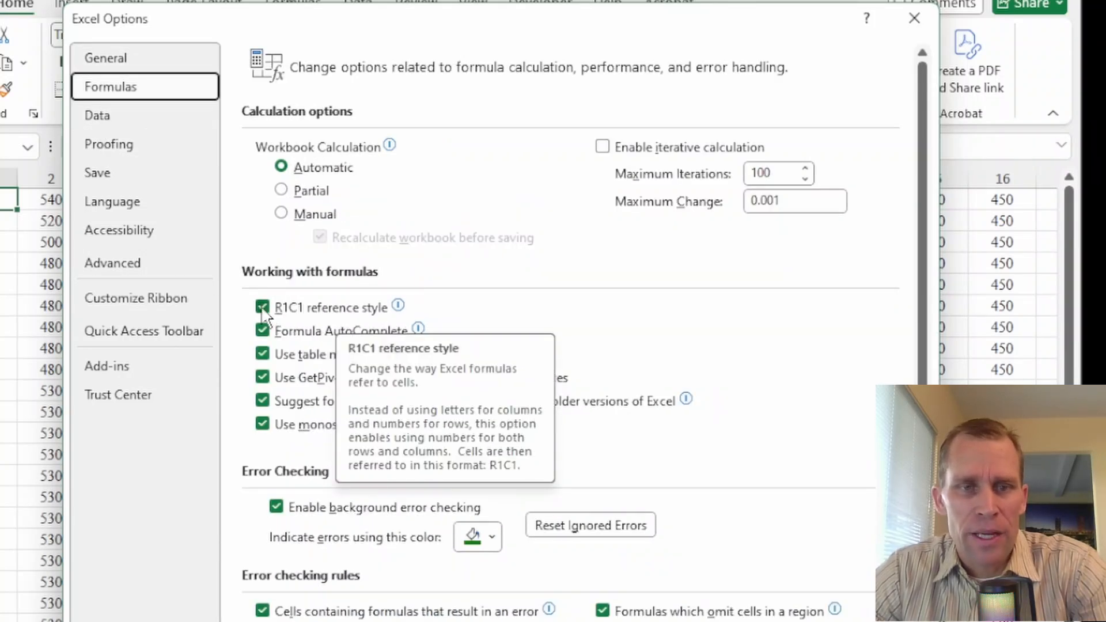
left_click(812, 621)
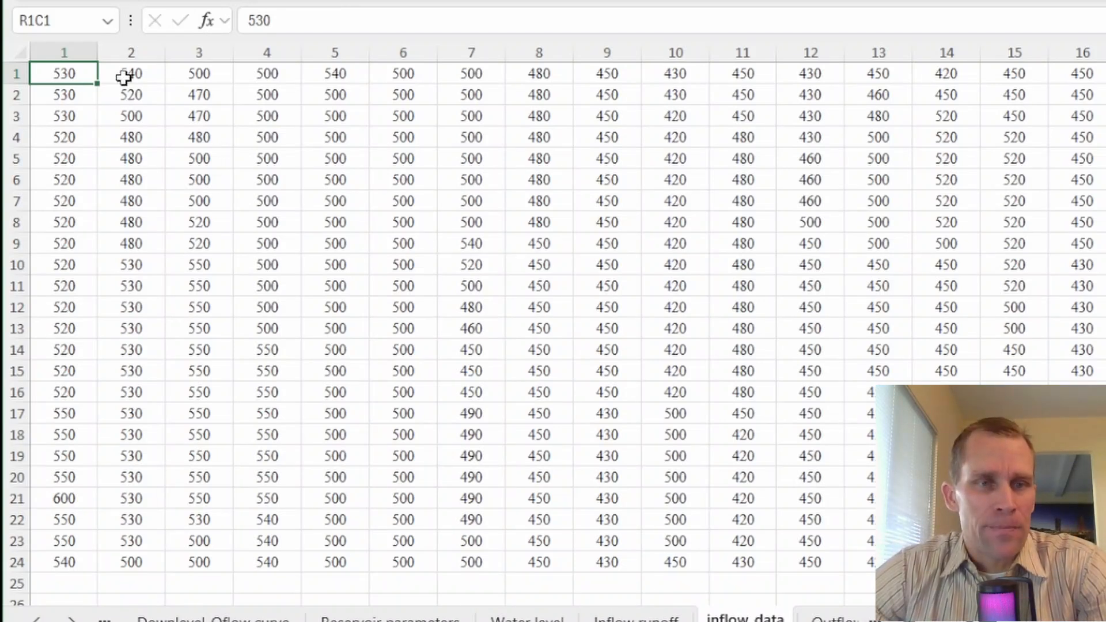
Try moving the values in rows 1 to 24 of column 2 beneath the column 1 values, starting at R25C1.
left_click(126, 78)
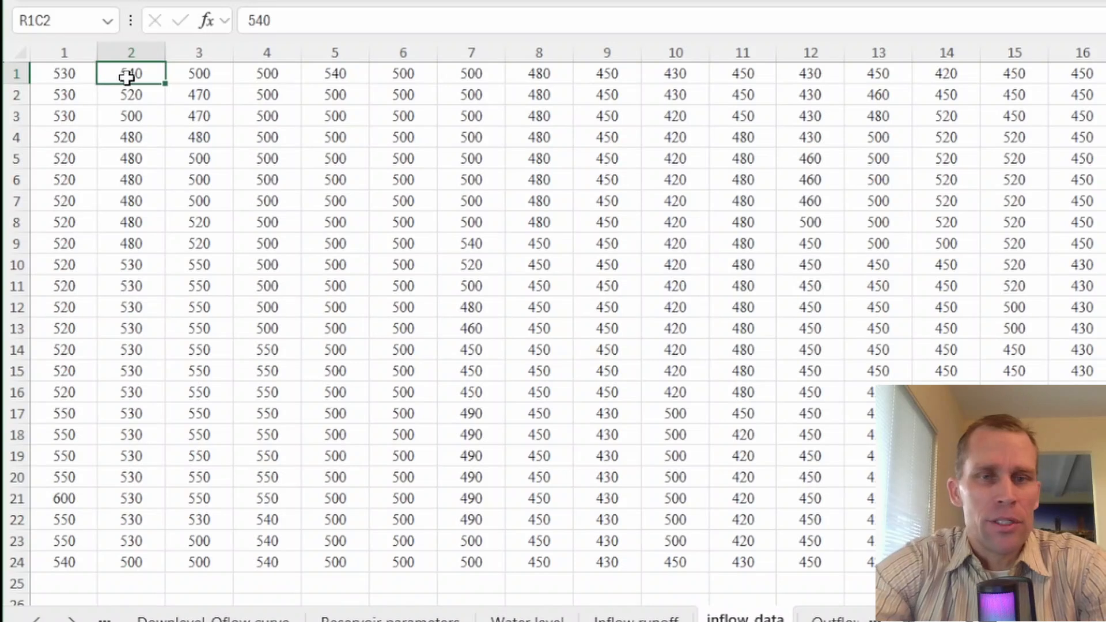
key("ctrl+shift+Down")
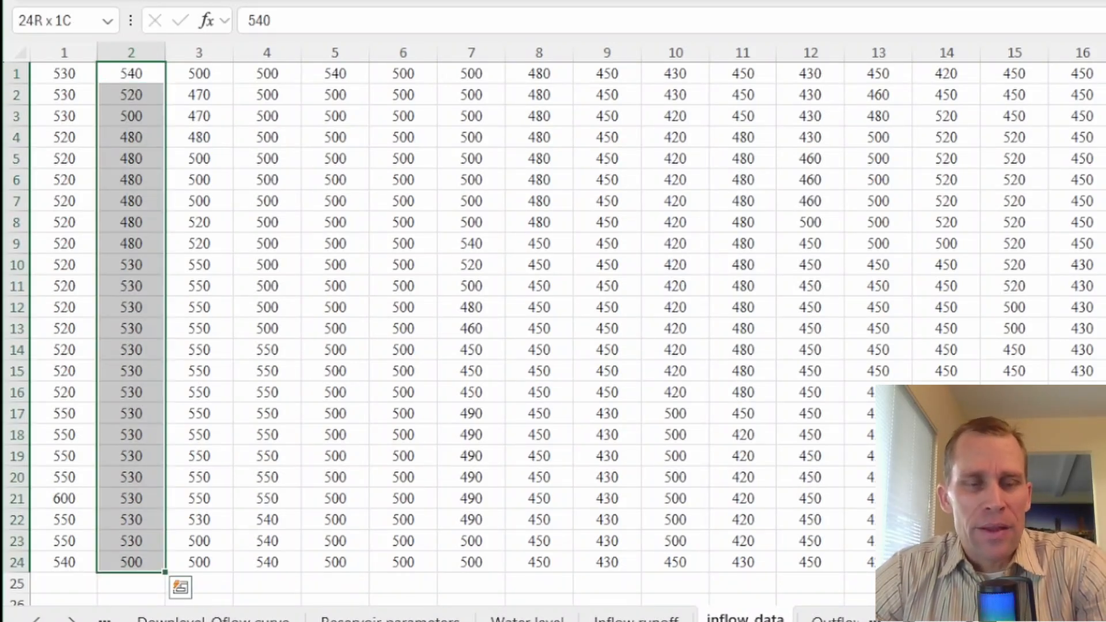
key("ctrl+c")
scroll(181, 257, "down", 2)
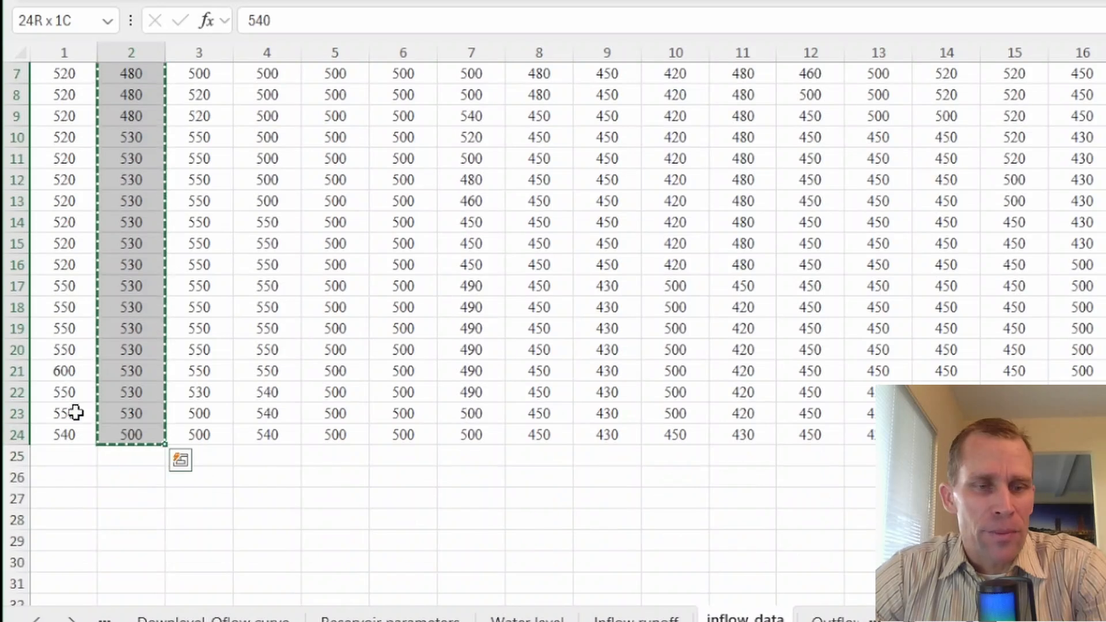
left_click(54, 454)
right_click(54, 455)
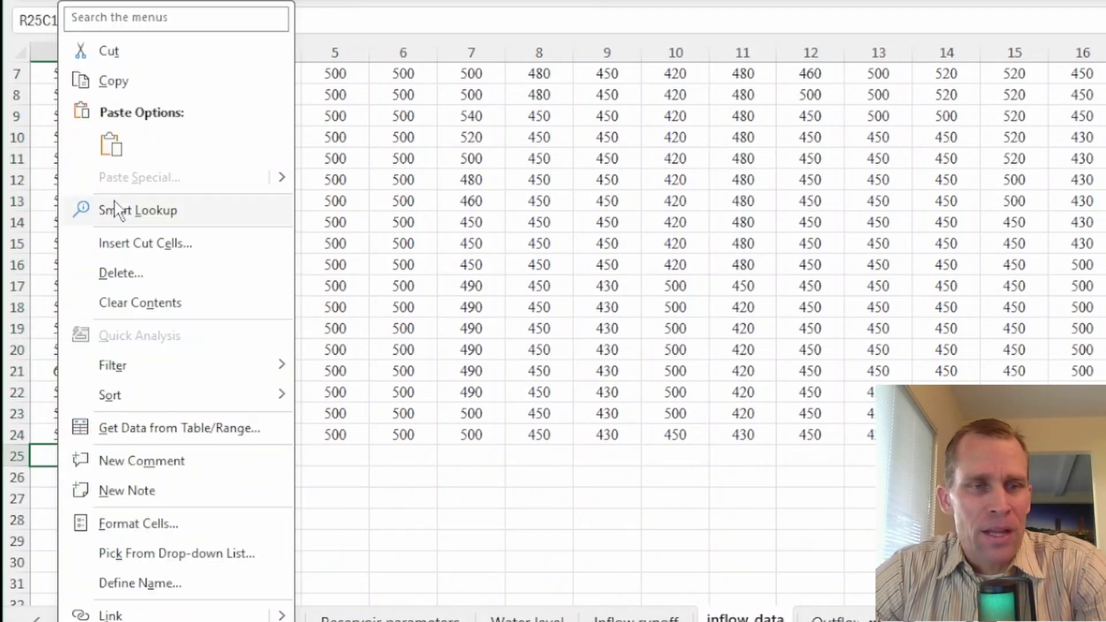
left_click(111, 144)
scroll(128, 412, "down", 7)
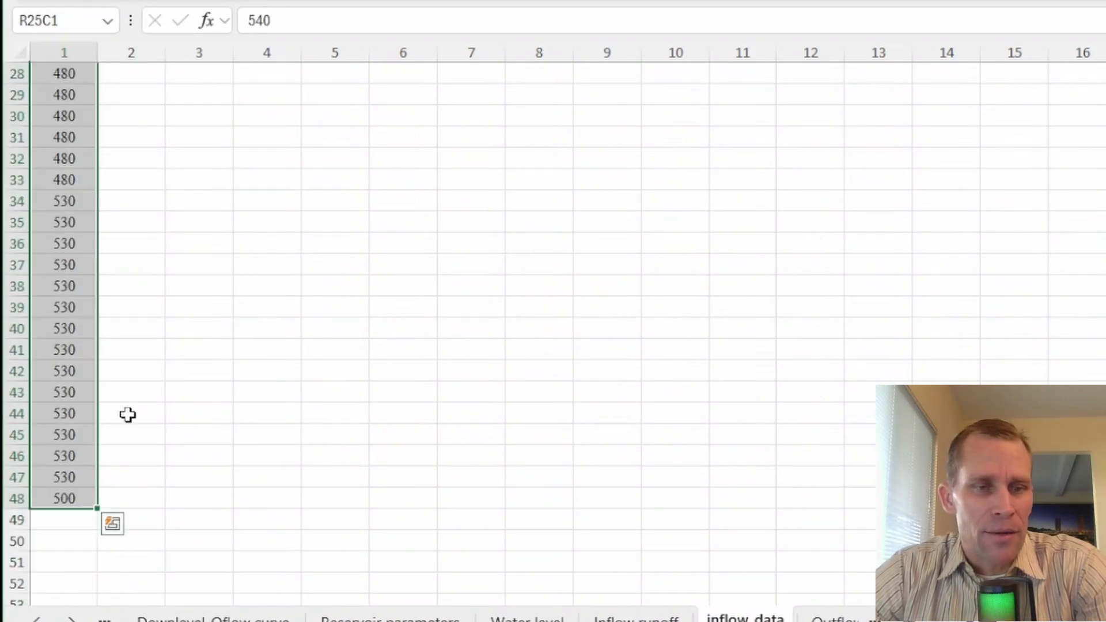
Review the stacked values in column 1 through row 48, and undo the move of the column 2 values.
left_click(113, 461)
left_click(64, 499)
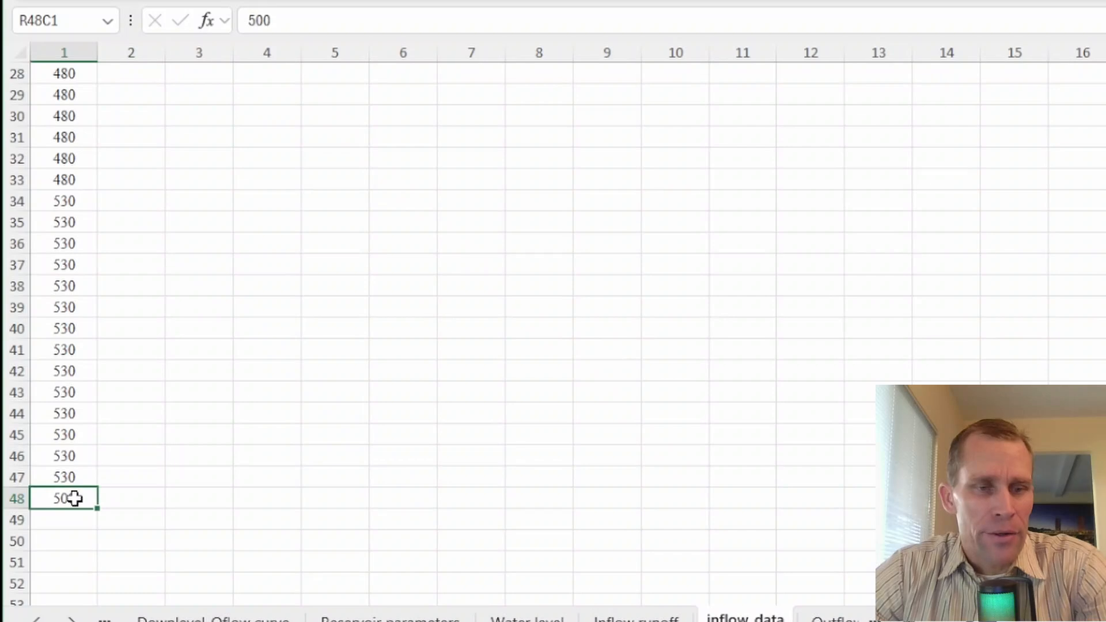
scroll(77, 496, "up", 2)
scroll(77, 496, "up", 7)
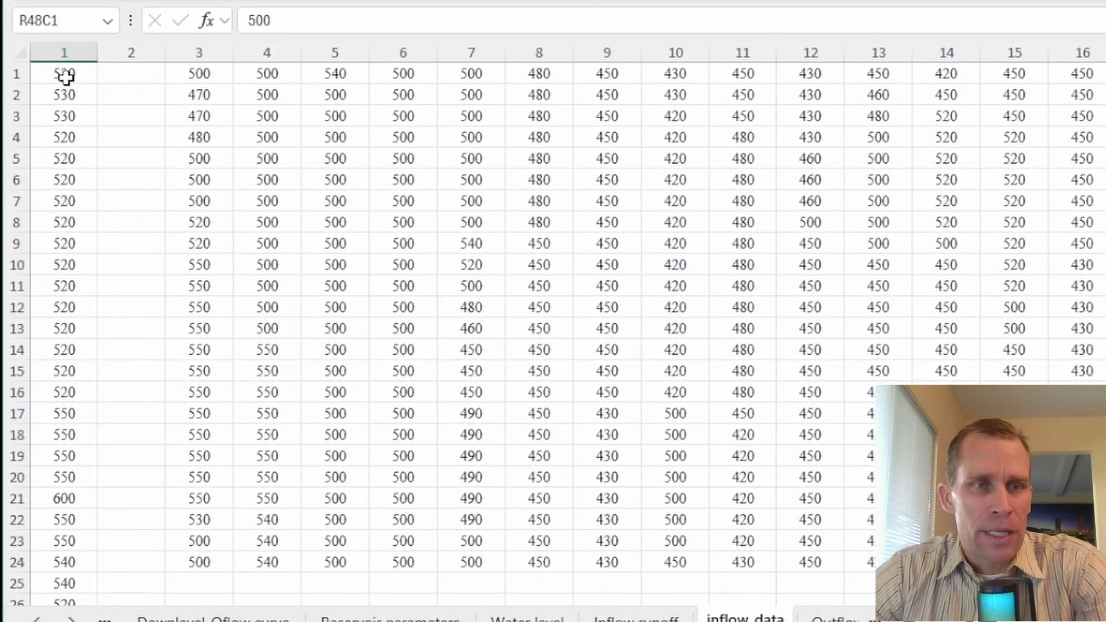
left_click_drag(65, 77, 64, 567)
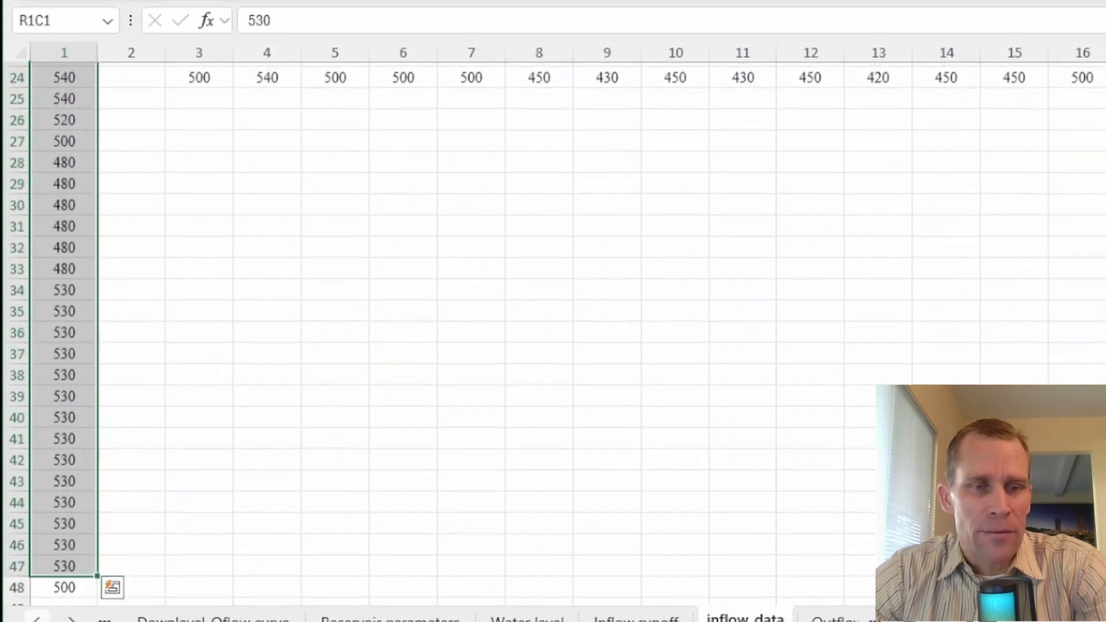
scroll(207, 227, "up", 8)
left_click_drag(198, 73, 631, 552)
left_click(94, 203)
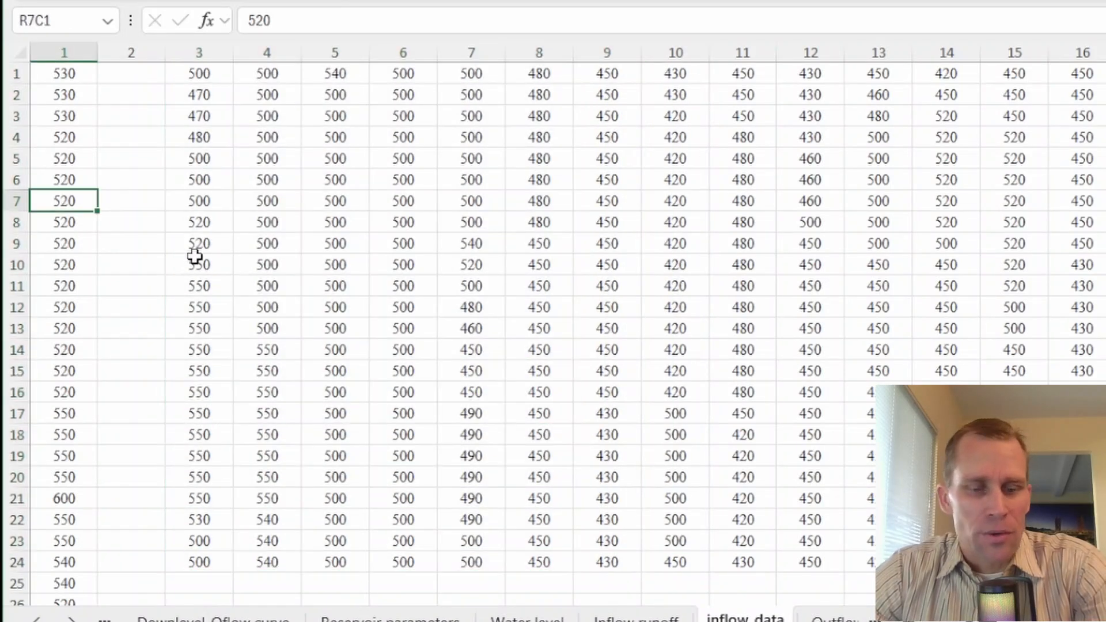
key("ctrl+m")
left_click(195, 222)
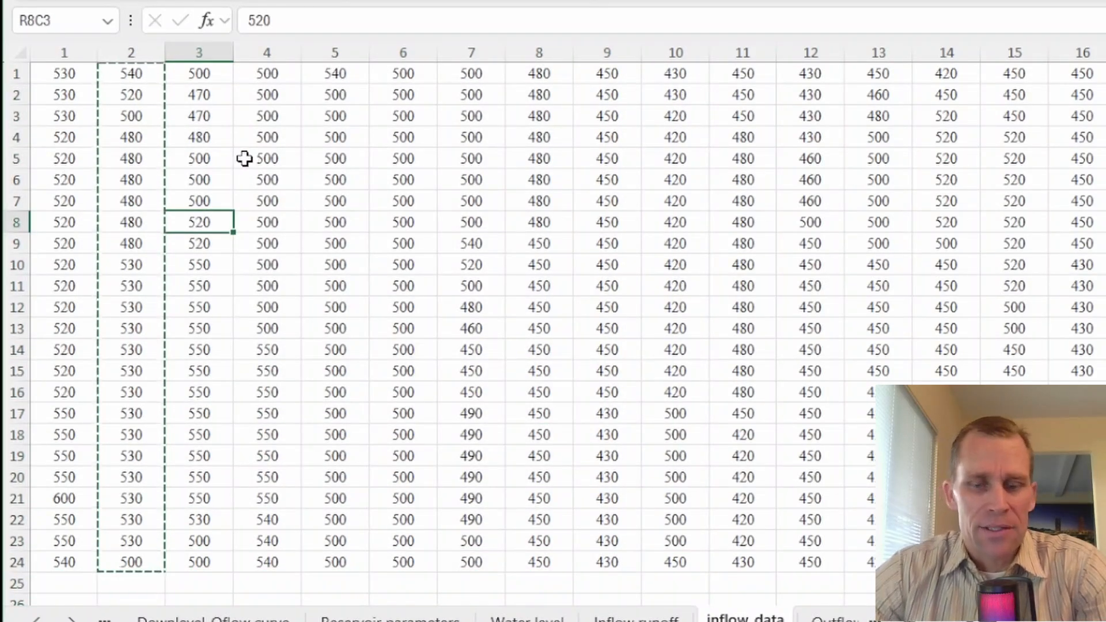
Go to the blank area beyond the last data column and mark out rows 1 to 24 of column 368.
key("Up")
key("Up")
key("Up")
key("ctrl+Up")
key("ctrl+Right")
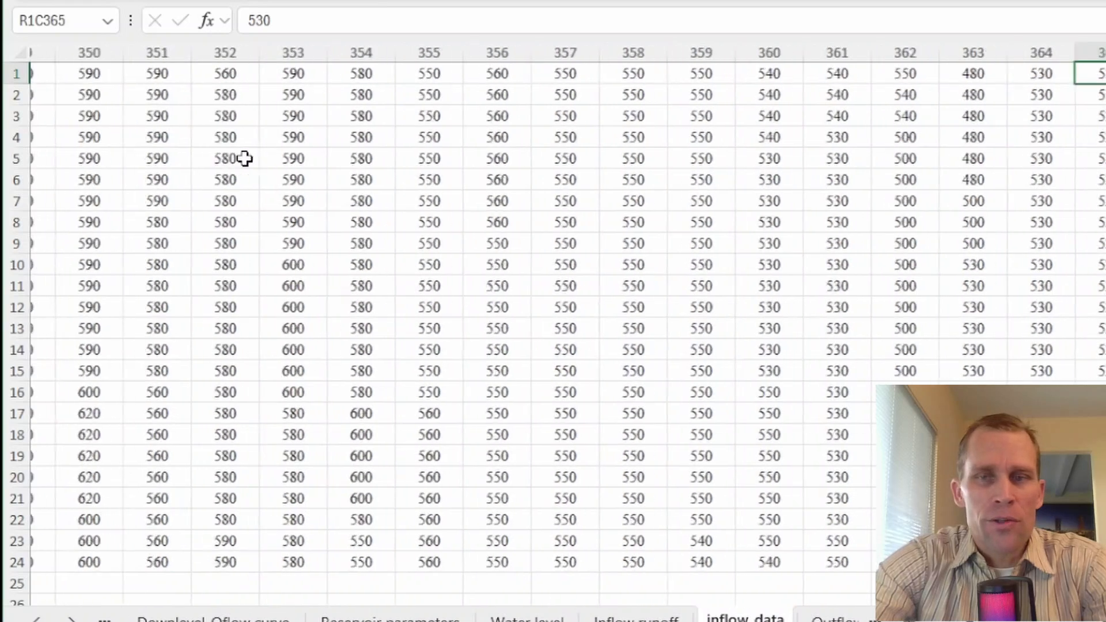
key("Right")
key("Right")
key("Right")
key("Right")
key("Right")
key("Right")
key("Right")
key("Right")
key("Left")
key("Left")
key("Left")
key("Left")
key("Left")
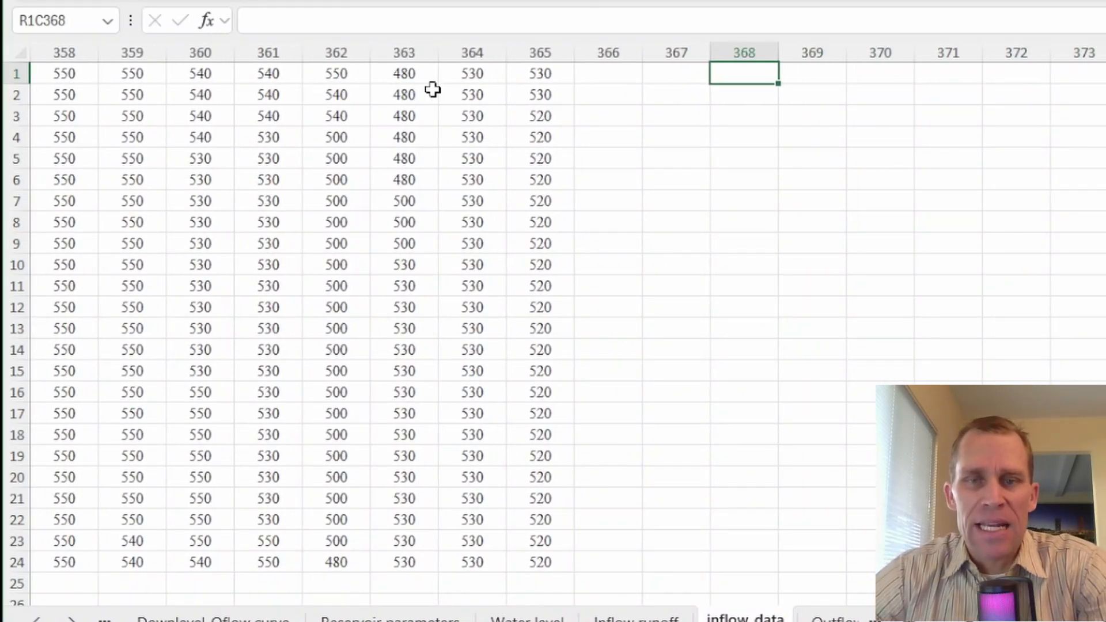
left_click_drag(736, 70, 773, 501)
left_click(768, 113)
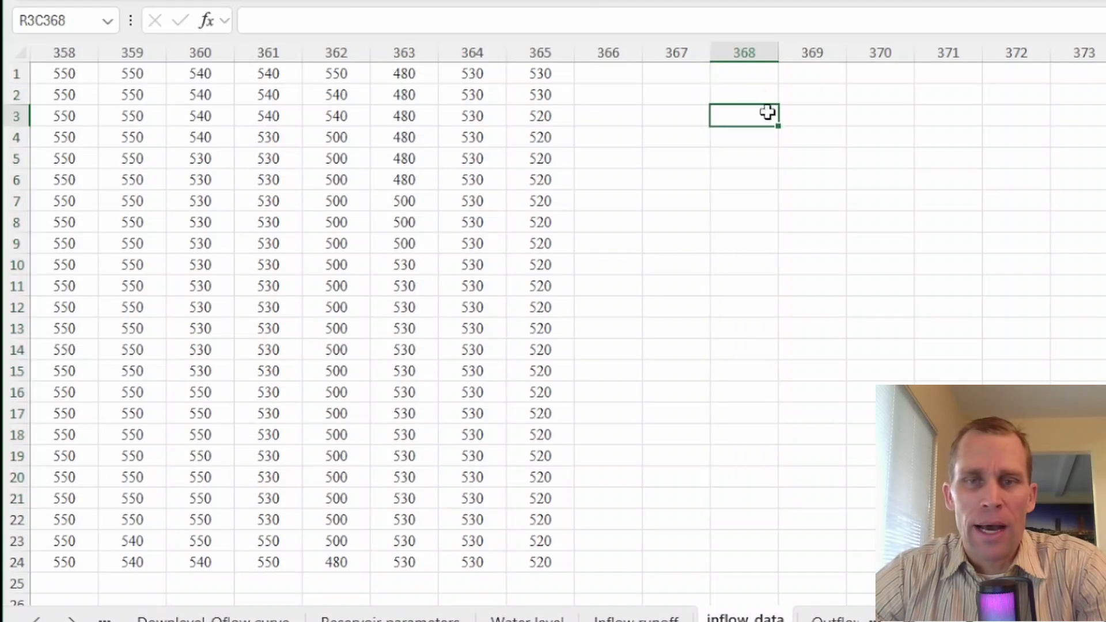
left_click(757, 75)
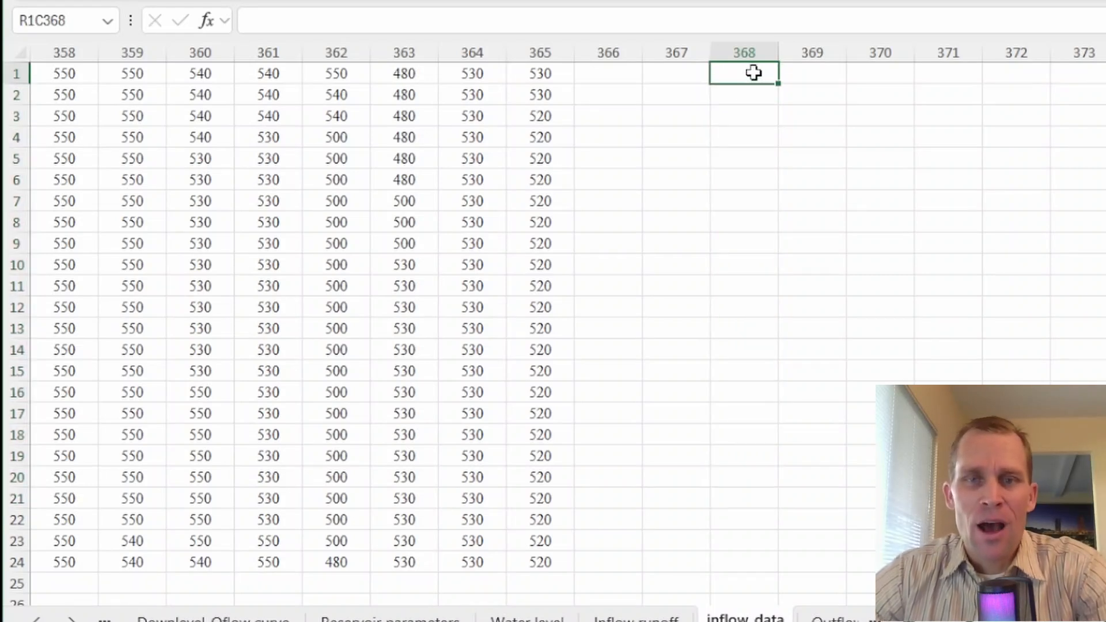
left_click_drag(749, 75, 734, 566)
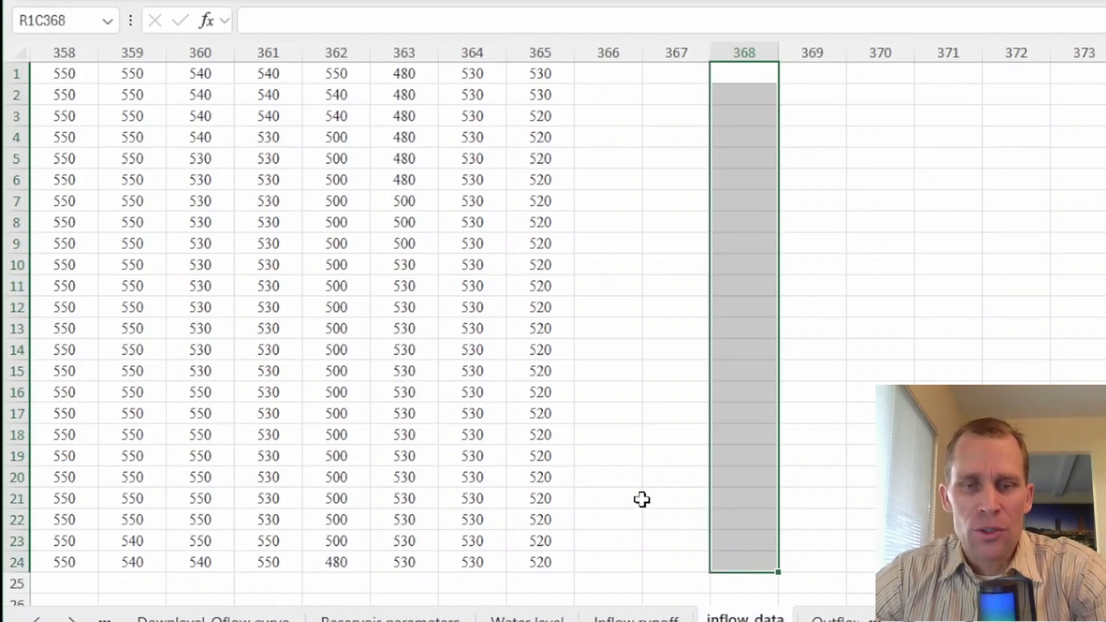
Go through the values in the last data column, 365, from row 24 upward and return to R1C1.
left_click(544, 558)
left_click(543, 545)
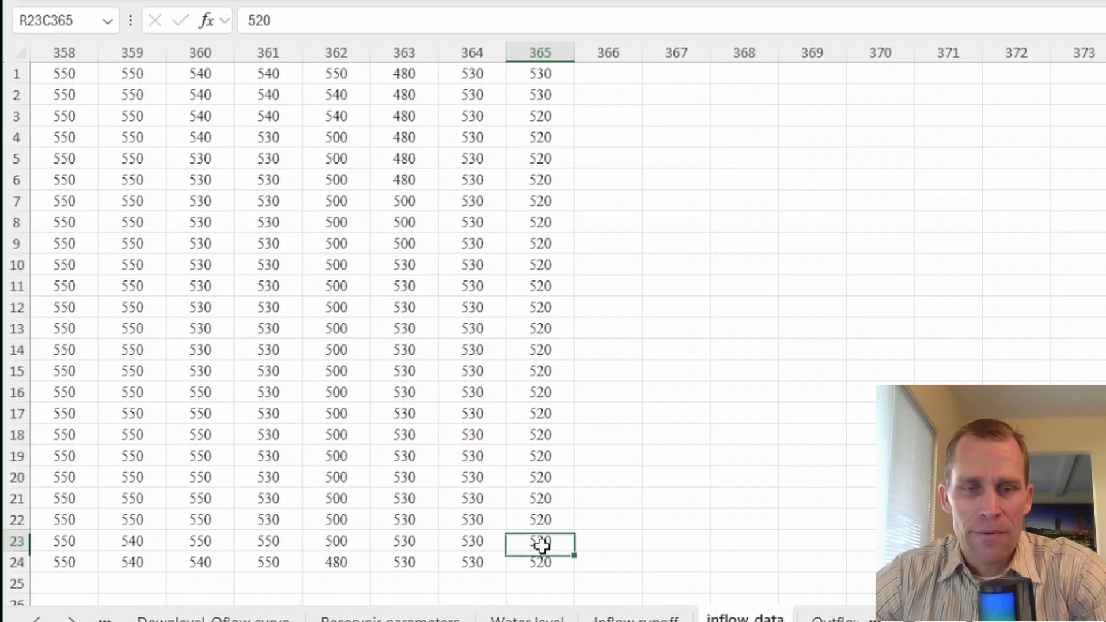
left_click(543, 521)
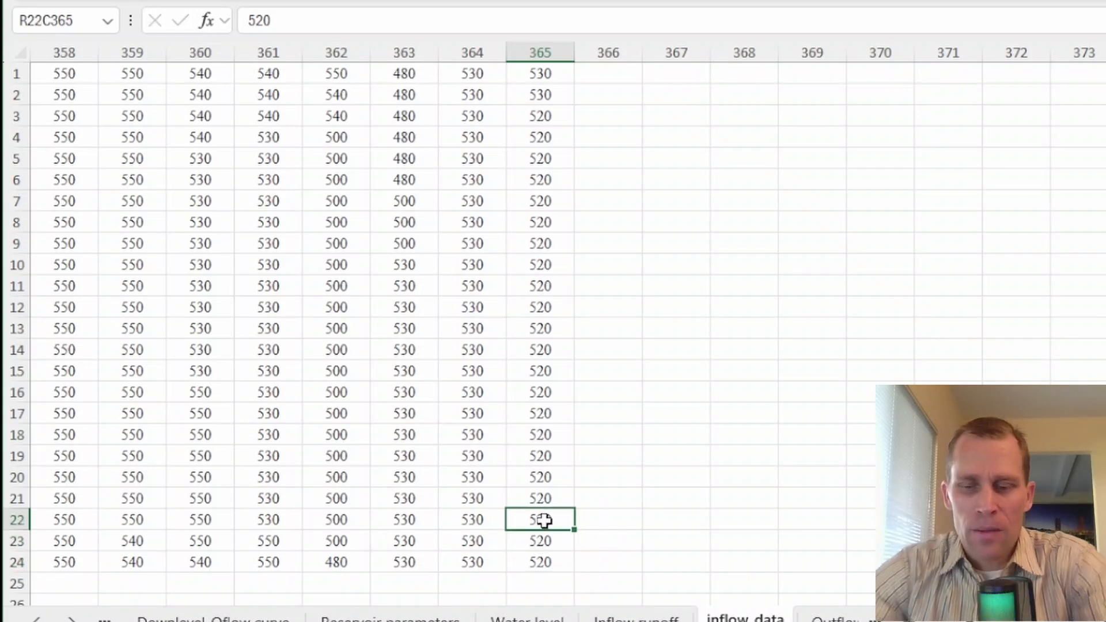
key("Up")
key("Up")
key("Up")
key("Up")
key("Up")
key("Up")
key("Up")
key("Up")
key("Up")
key("Up")
key("Up")
key("Up")
key("ctrl+Home")
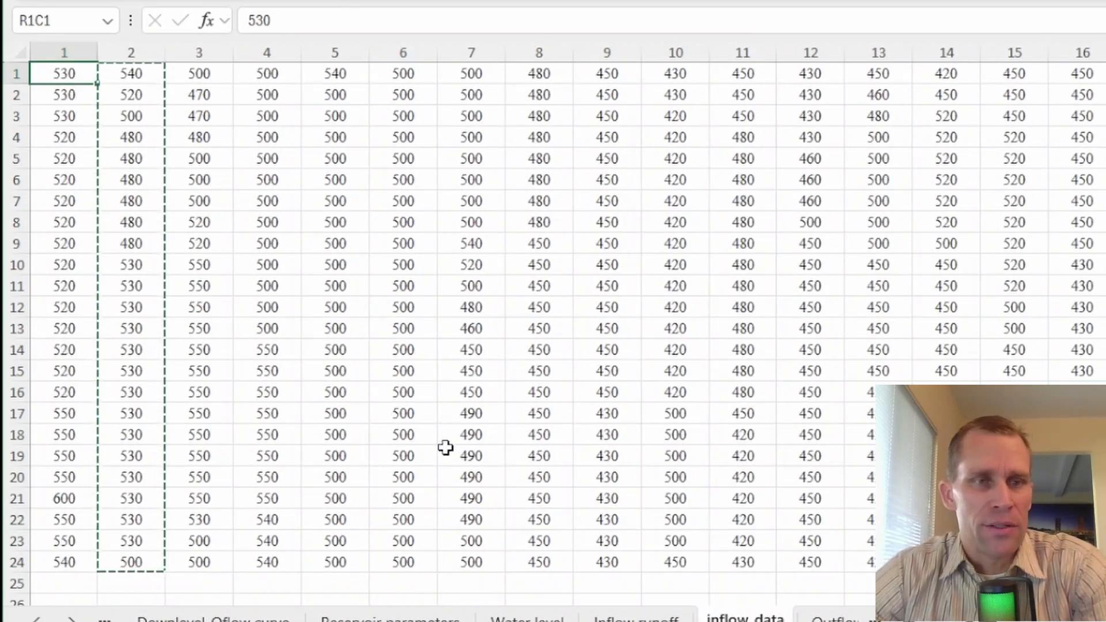
Paste the prepared clipboard entry into cell R1C368, in the blank area beyond the last data column.
left_click(69, 93)
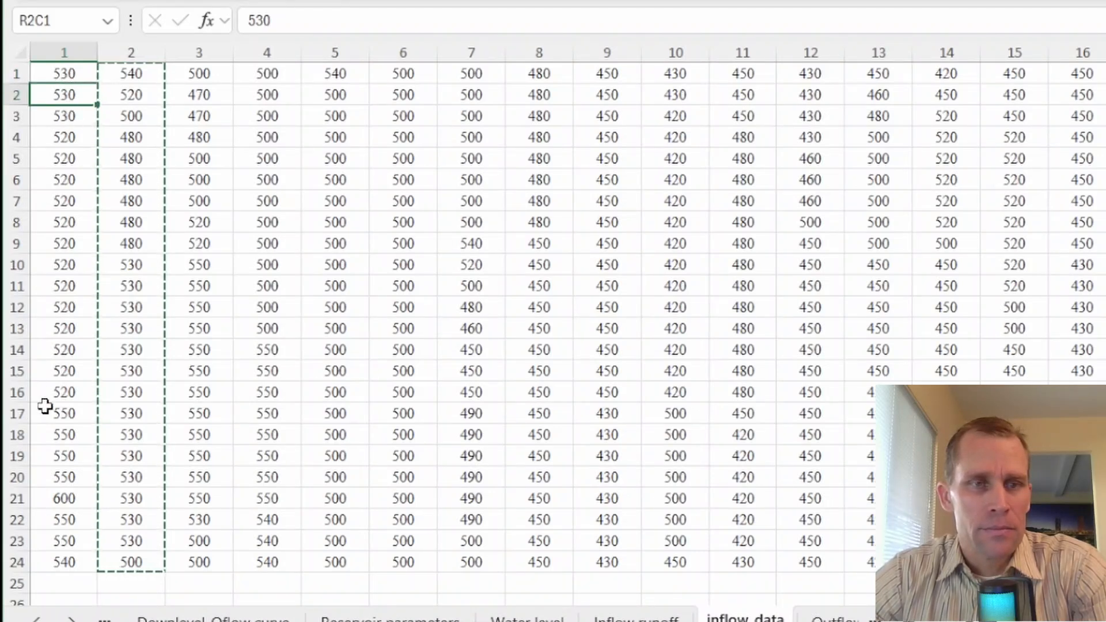
key("ctrl+Right")
key("Right")
key("Right")
key("Right")
key("Right")
key("Right")
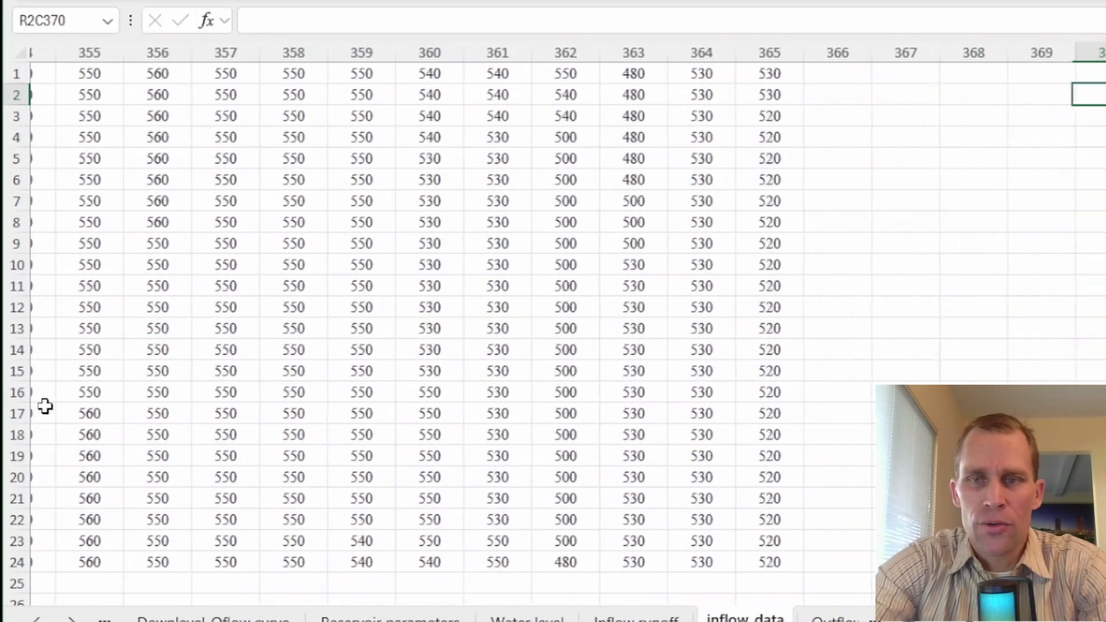
key("Right")
key("Up")
key("Left")
key("Left")
key("Left")
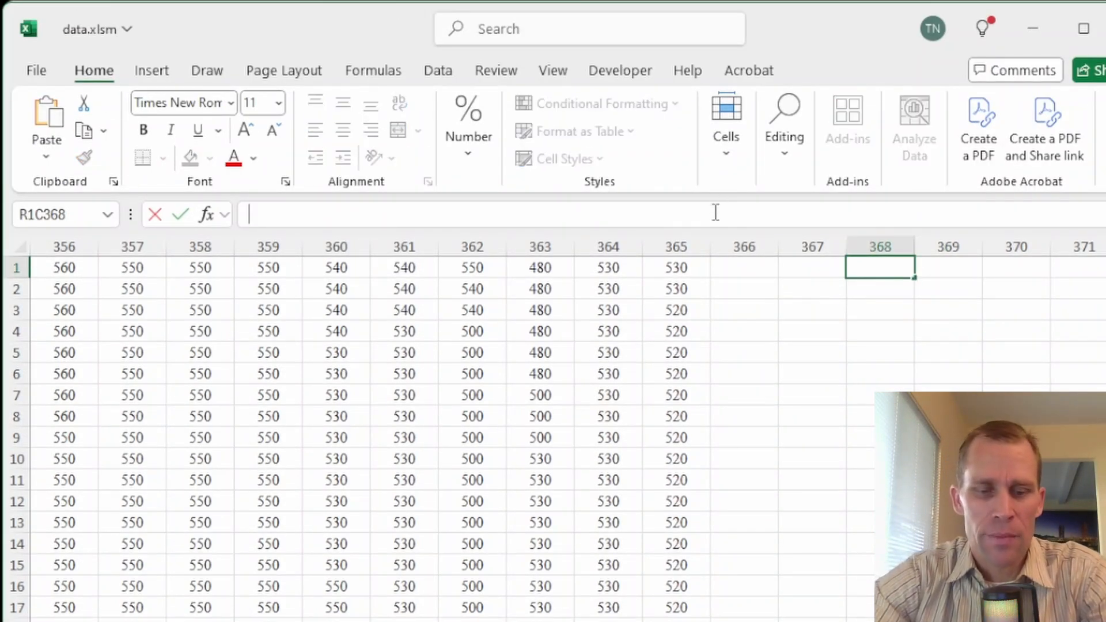
key("ctrl+v")
key("Return")
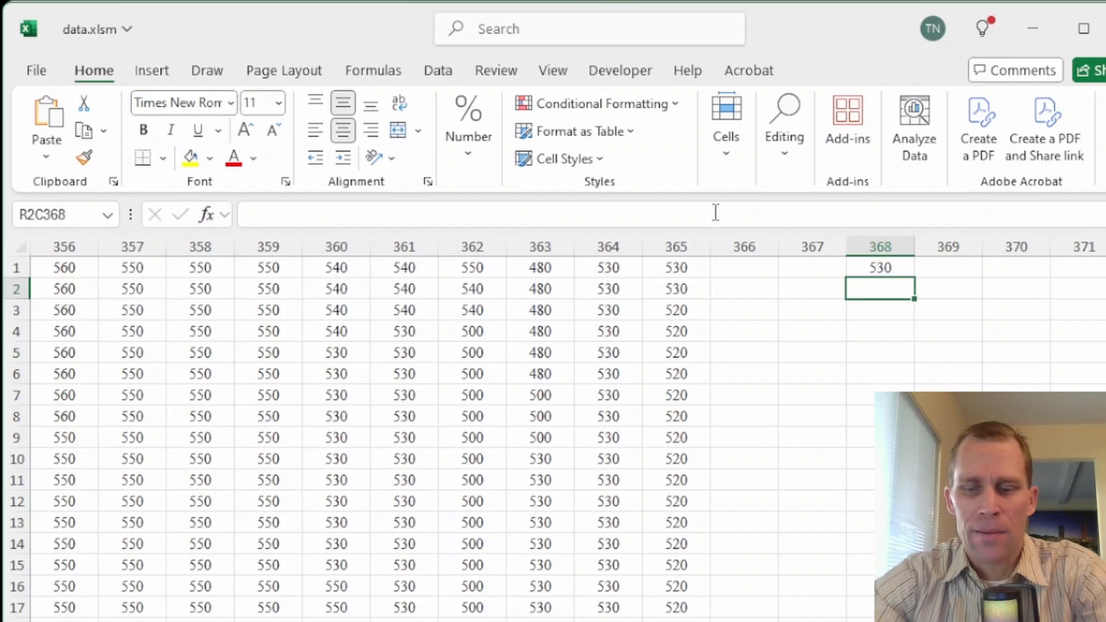
Examine the INDEX formula in R1C368, covering its R1C1:R24C365 range, MOD row argument and ROUNDDOWN column argument, and keep it as is.
key("Up")
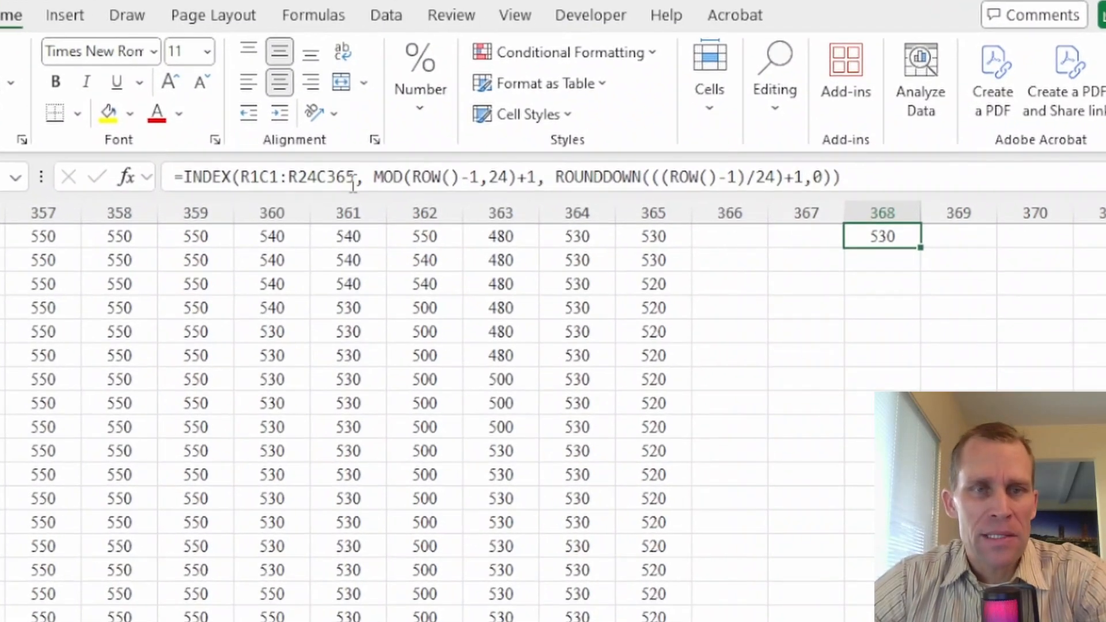
left_click(237, 177)
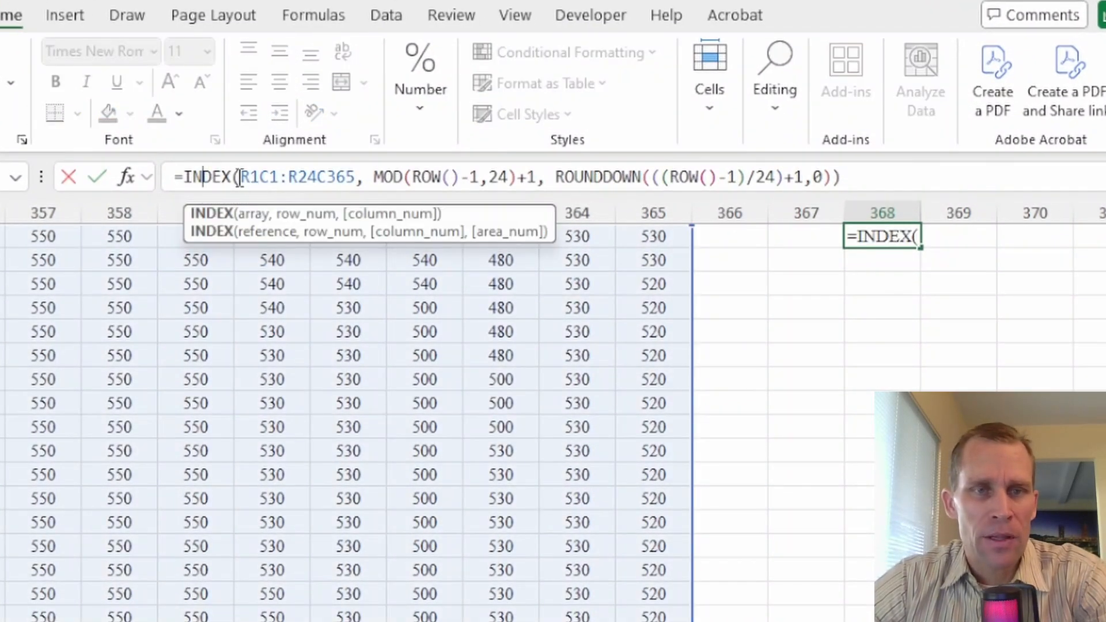
left_click_drag(240, 178, 357, 179)
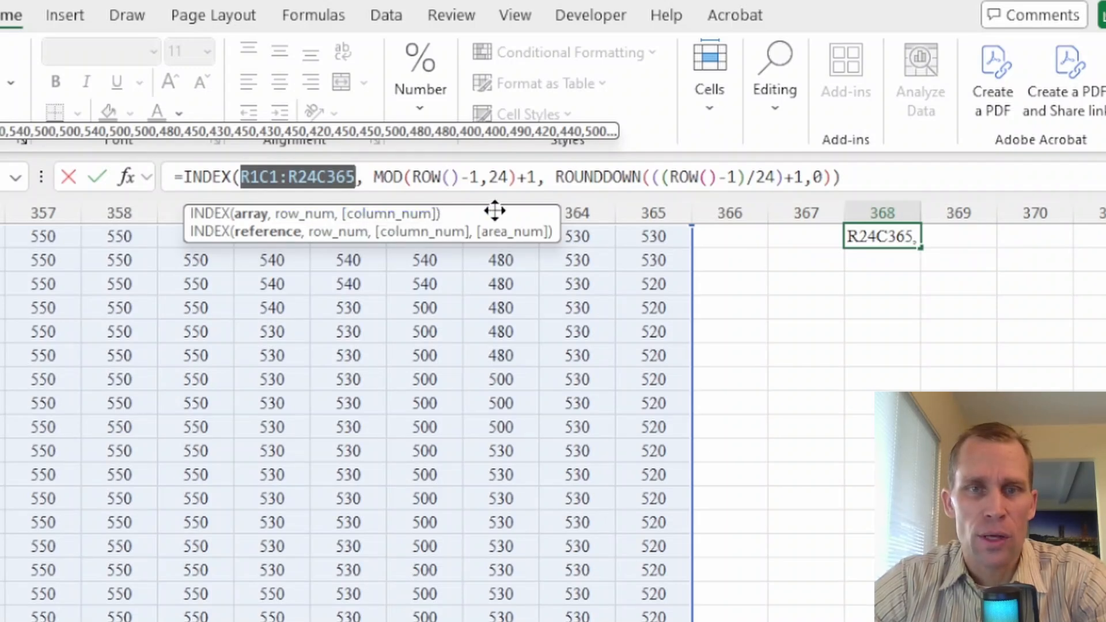
double_click(381, 177)
left_click_drag(418, 174, 823, 178)
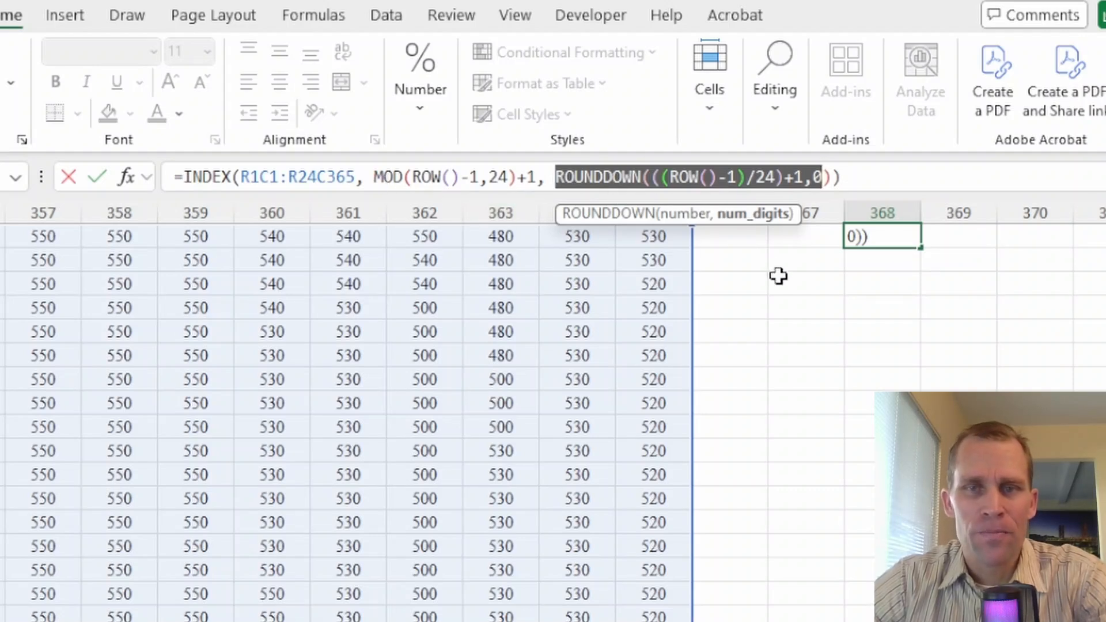
key("ctrl+Return")
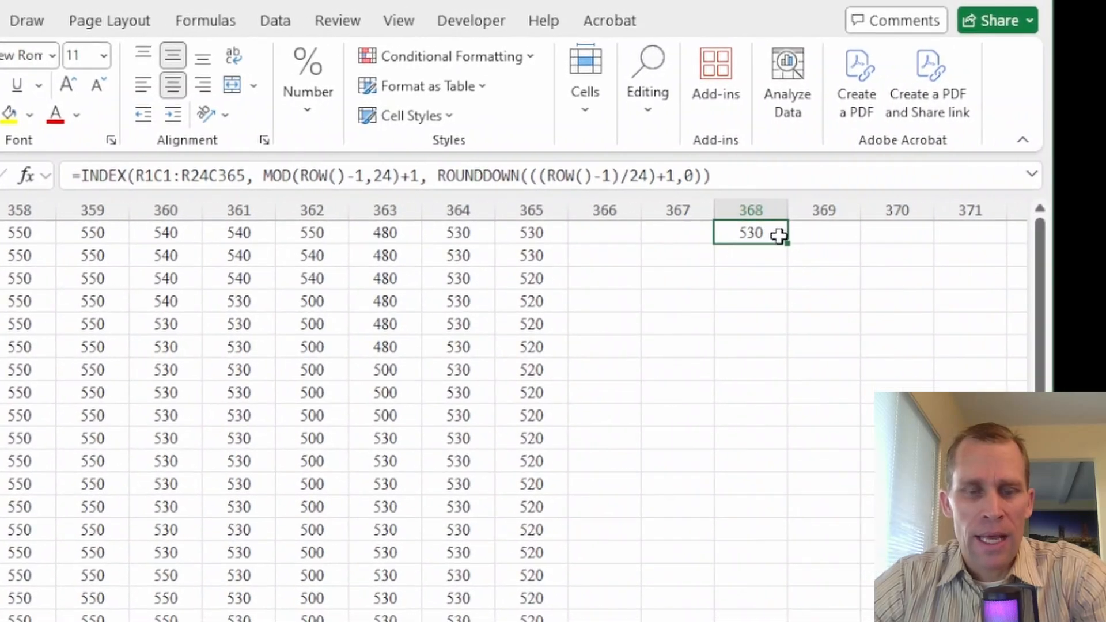
Copy the INDEX formula from R1C368 down column 368 through row 28.
key("ctrl+c")
left_click_drag(770, 254, 753, 609)
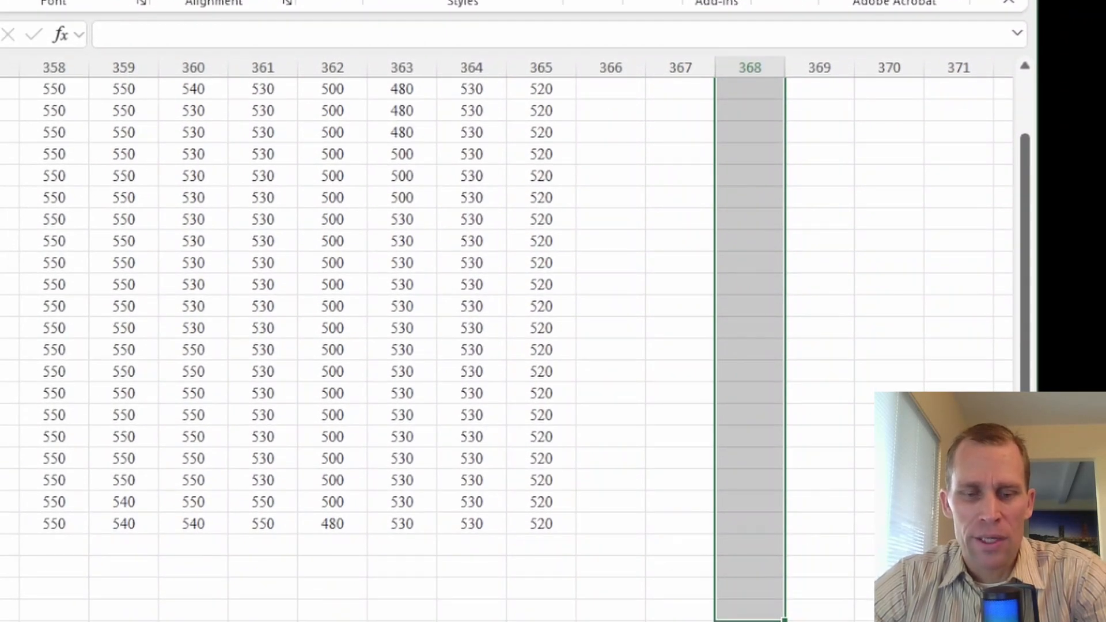
key("ctrl+v")
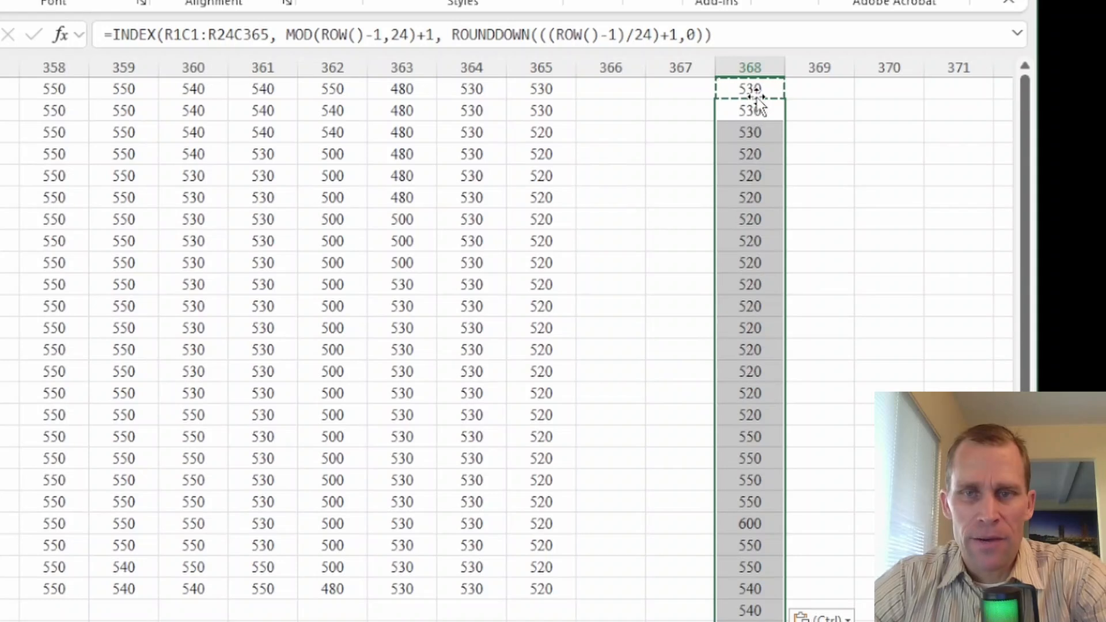
Check the formula results down column 368, especially the values from row 25 to row 28.
left_click(749, 179)
left_click(753, 220)
scroll(764, 328, "down", 2)
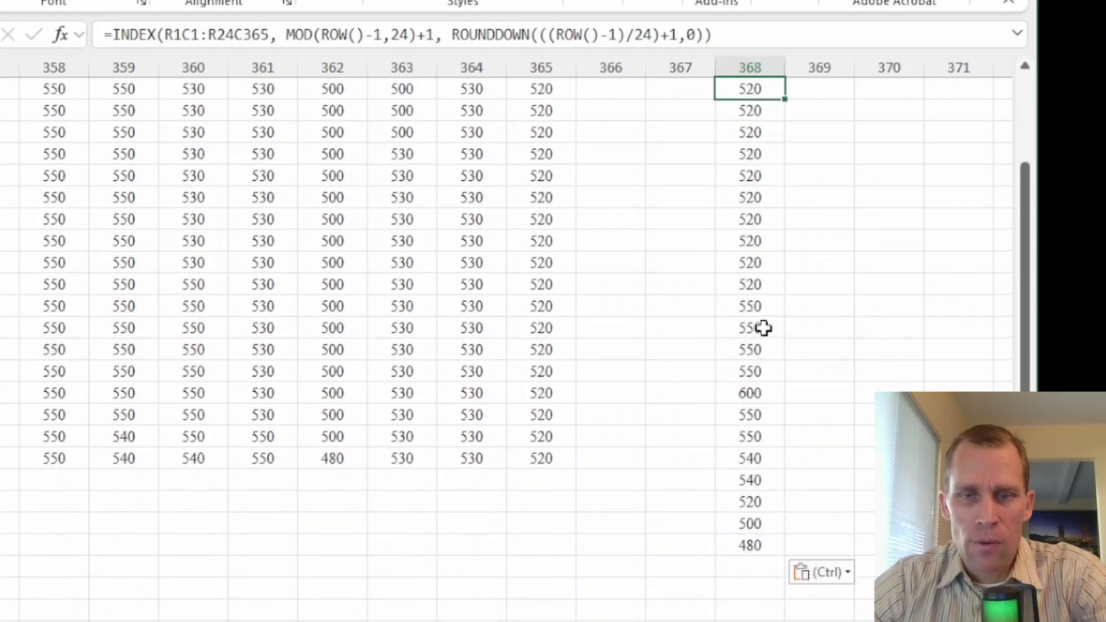
left_click(759, 396)
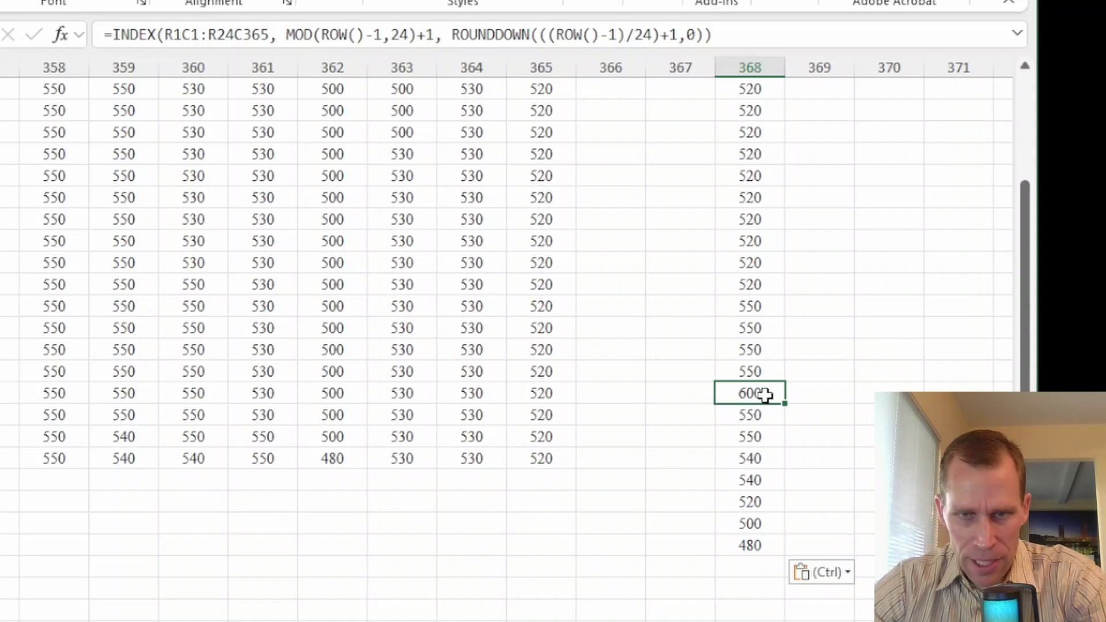
scroll(764, 396, "down", 1)
left_click(763, 414)
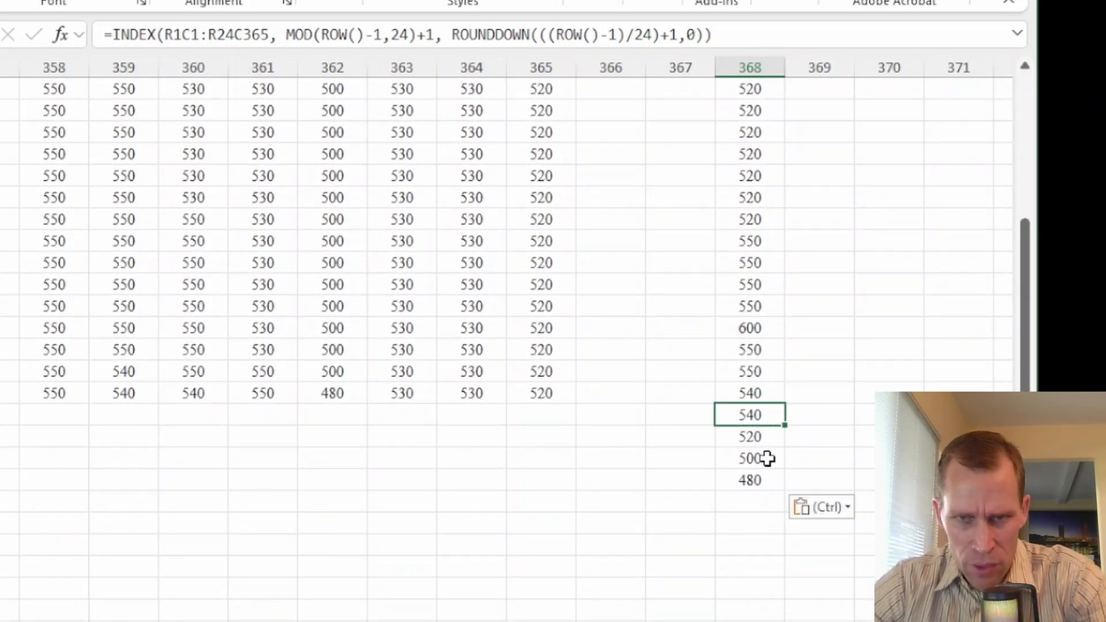
left_click(758, 480)
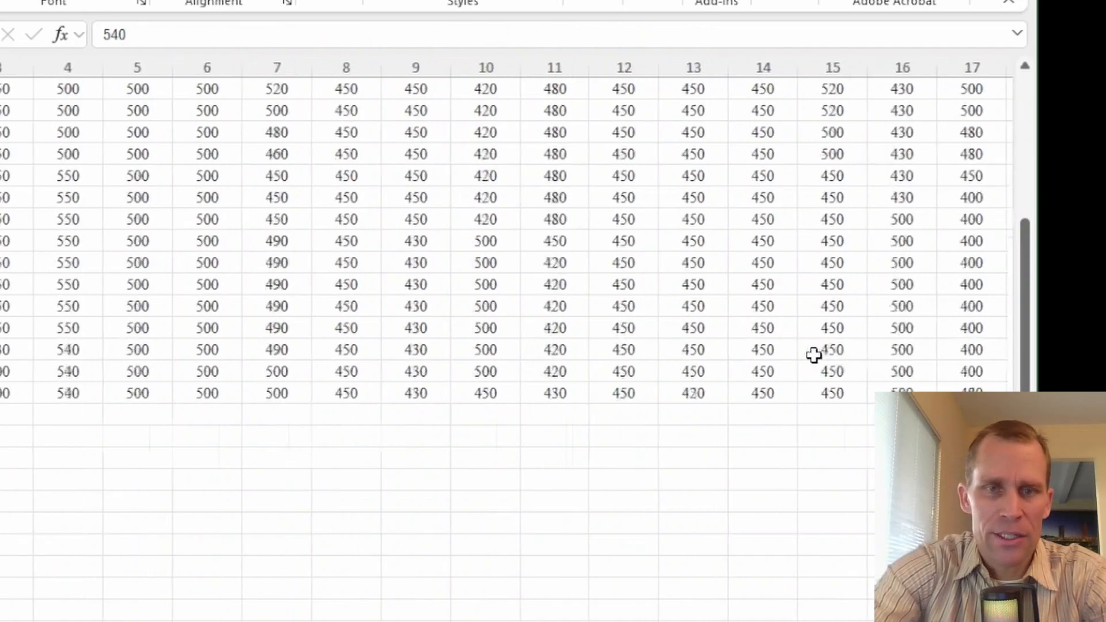
Return to the start of the source data and check the first four values of column 2 against the new series.
key("ctrl+Up")
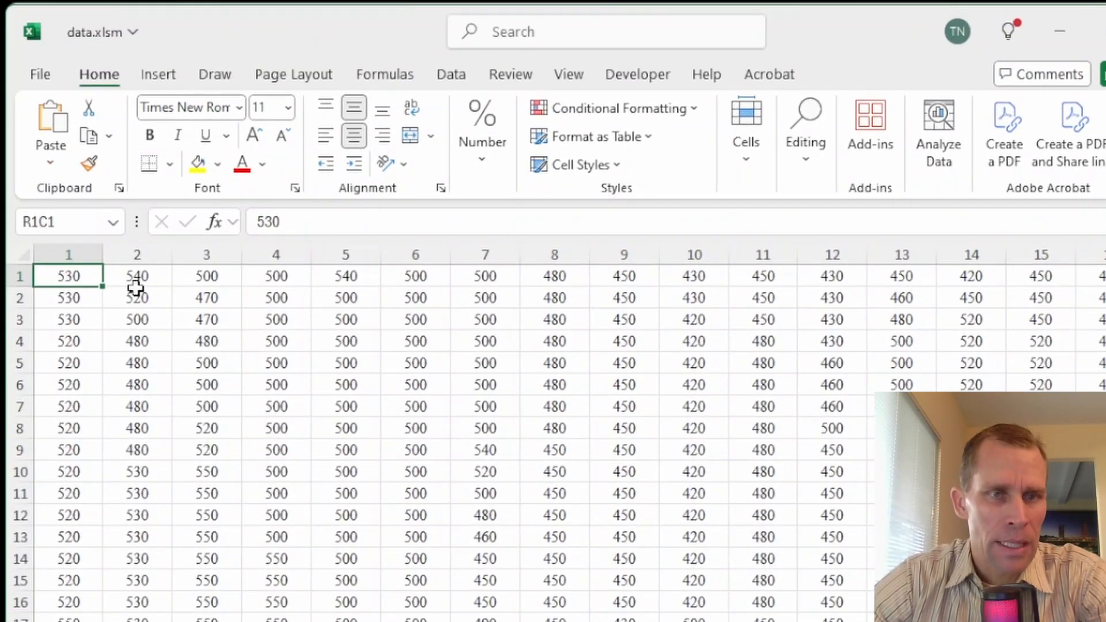
left_click(150, 275)
left_click(141, 303)
left_click(140, 318)
left_click(146, 341)
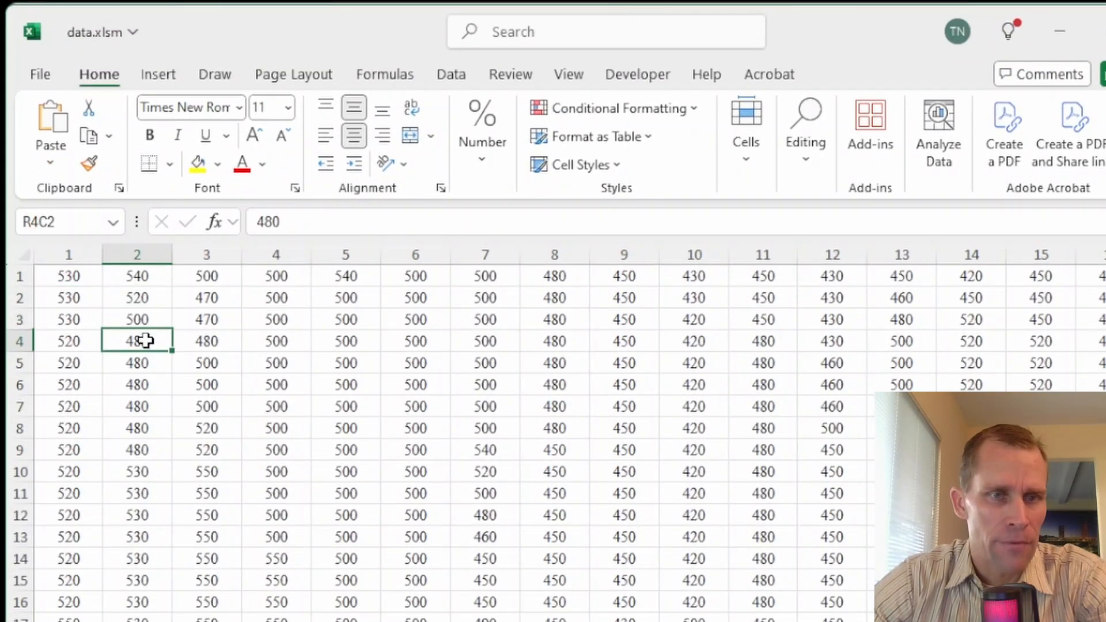
Go back to column 368 and copy the formula from its last filled cell, R28C368.
key("ctrl+Right")
key("ctrl+Right")
key("ctrl+Right")
key("ctrl+Left")
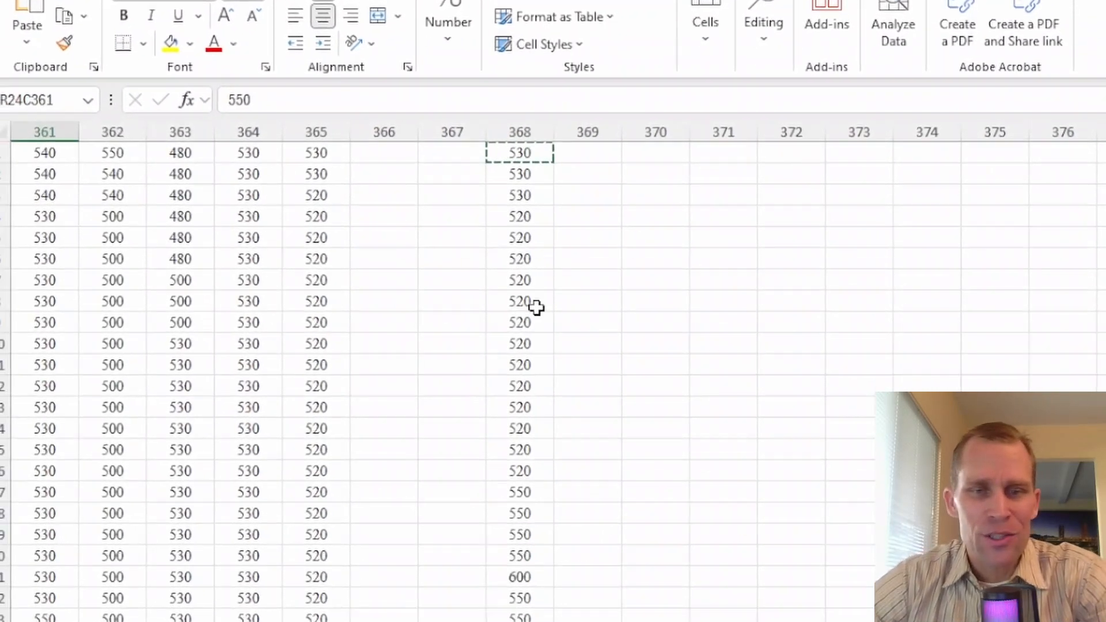
left_click(95, 515)
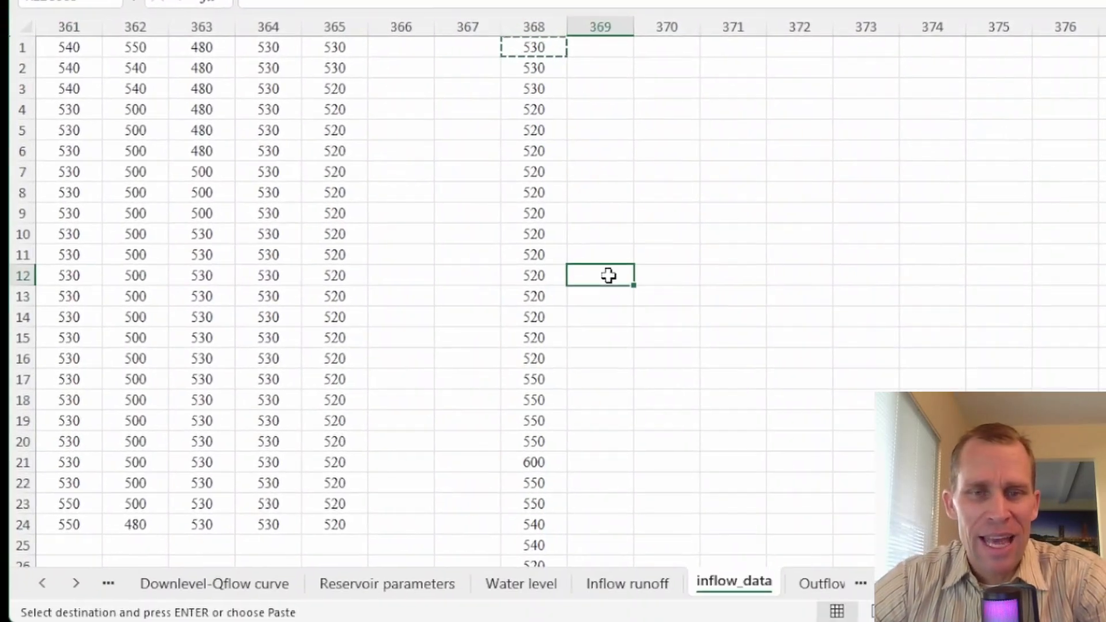
scroll(609, 275, "down", 6)
left_click(548, 237)
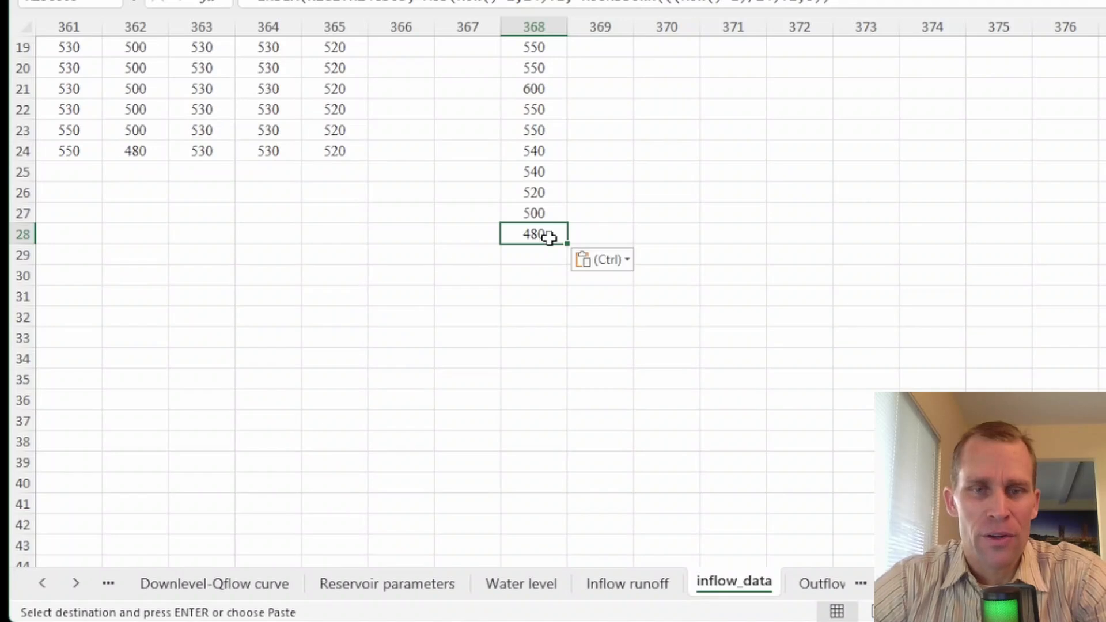
left_click(580, 233)
left_click(564, 229)
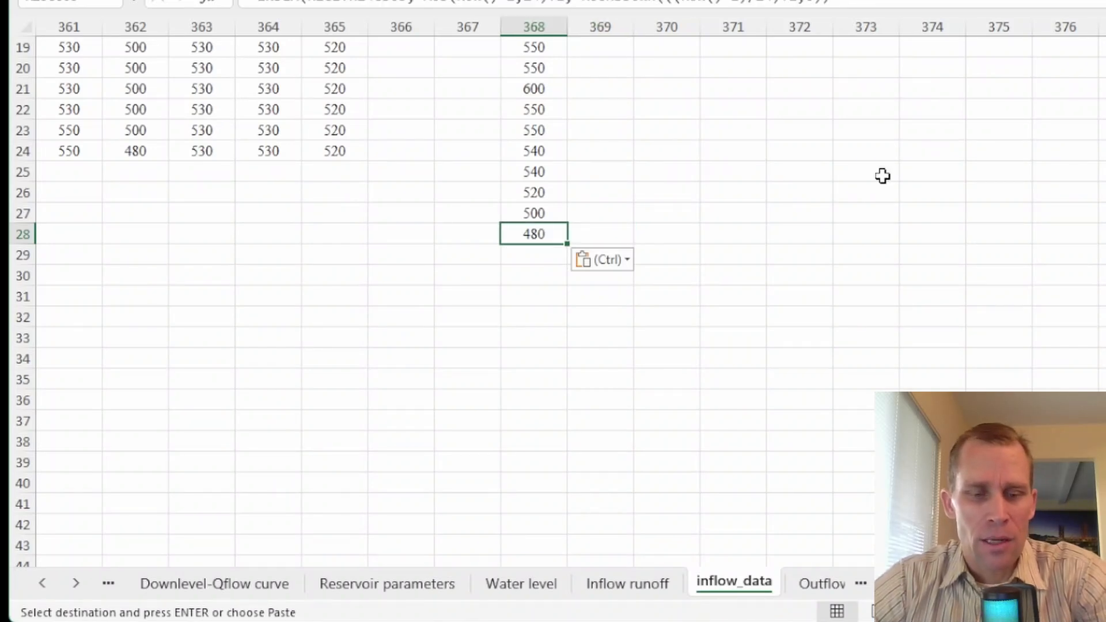
key("ctrl+c")
Paste the copied INDEX formula down column 368 from row 29 through row 8763.
key("Down")
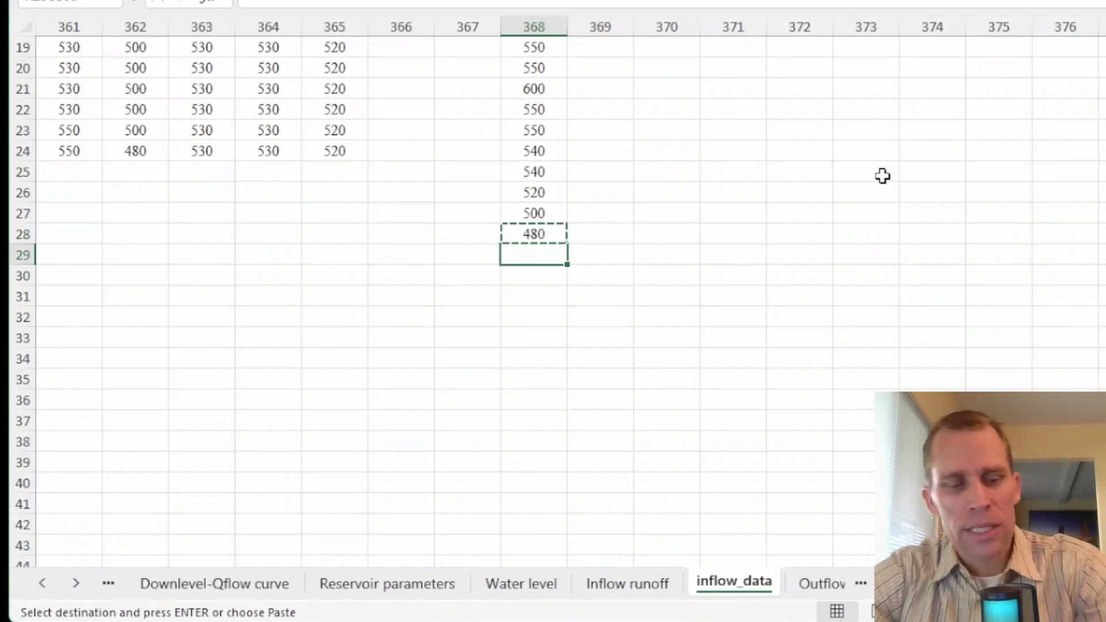
key("shift+Page_Down")
key("shift+Page_Down")
key("shift+Page_Down")
key("shift+Page_Down")
key("shift+Page_Down")
key("shift+Page_Down")
key("shift+Page_Down")
key("shift+Page_Down")
key("shift+Page_Down")
key("shift+Page_Down")
key("shift+Page_Down")
key("shift+Page_Down")
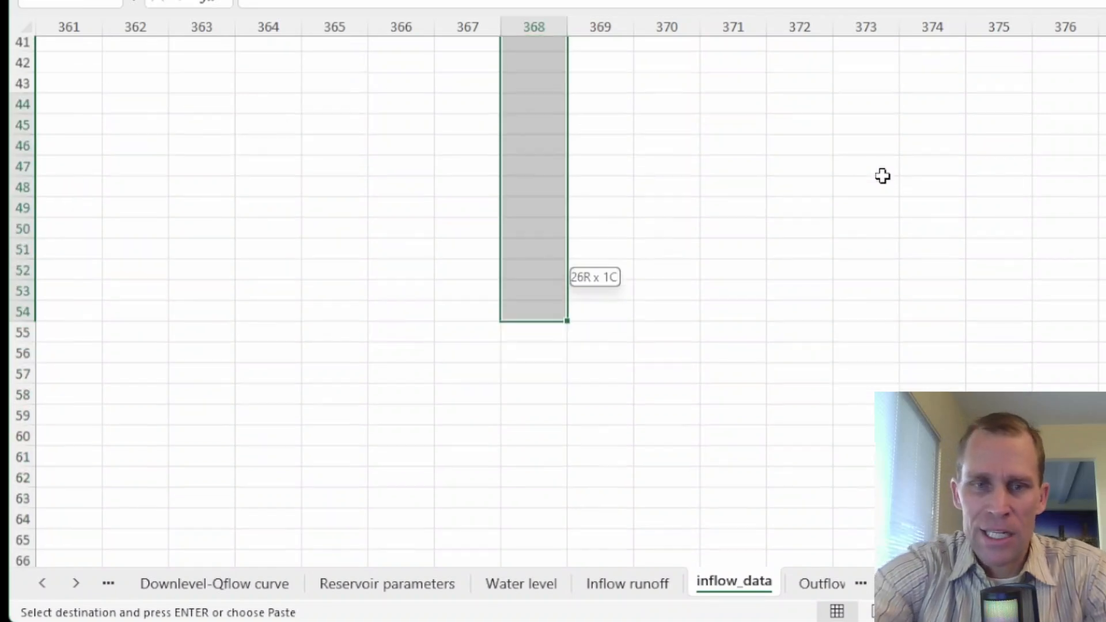
key("shift+Page_Down")
key("shift+Page_Down")
key("shift+Page_Down")
key("shift+Page_Down")
key("shift+Page_Down")
key("shift+Page_Down")
key("shift+Page_Down")
key("shift+Page_Down")
key("shift+Page_Down")
key("shift+Page_Down")
key("shift+Page_Down")
key("shift+Page_Down")
key("shift+Page_Down")
key("shift+Page_Down")
key("shift+Page_Down")
key("shift+Page_Down")
key("shift+Page_Down")
key("shift+Page_Down")
key("shift+Page_Down")
key("shift+Page_Down")
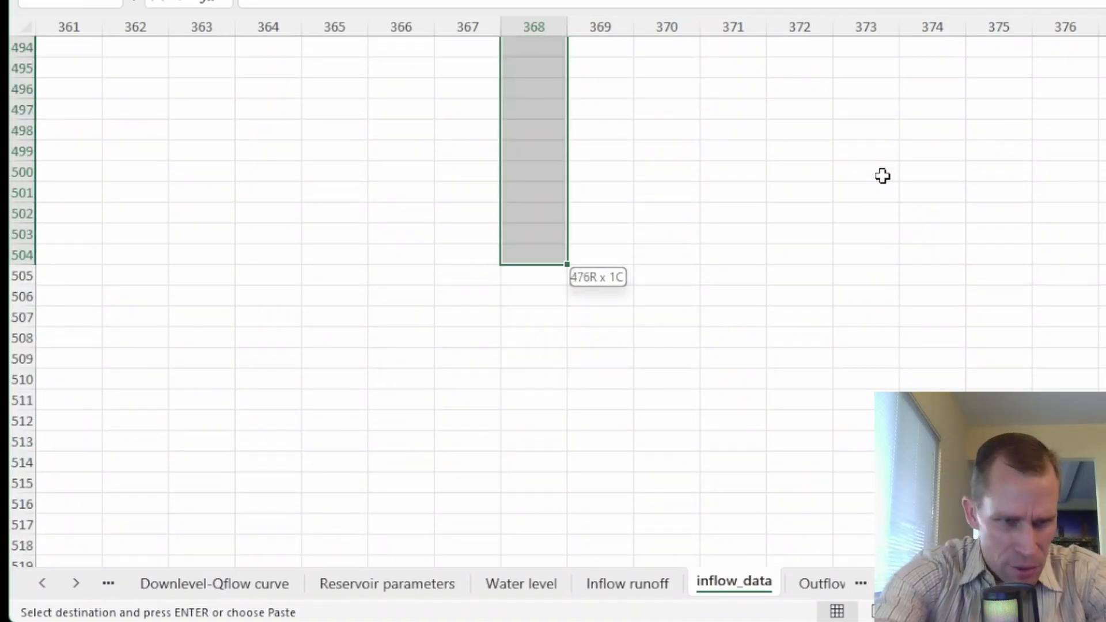
key("shift+Page_Down")
key("shift+Page_Down")
key("shift+Page_Down")
key("shift+Page_Down")
key("shift+Page_Down")
key("shift+Page_Down")
key("shift+Page_Down")
key("shift+Page_Down")
key("shift+Page_Down")
key("shift+Page_Down")
key("shift+Page_Down")
key("shift+Page_Down")
key("shift+Page_Down")
key("shift+Page_Down")
key("shift+Page_Down")
key("shift+Page_Down")
key("shift+Page_Down")
key("shift+Page_Down")
key("shift+Page_Down")
key("shift+Page_Down")
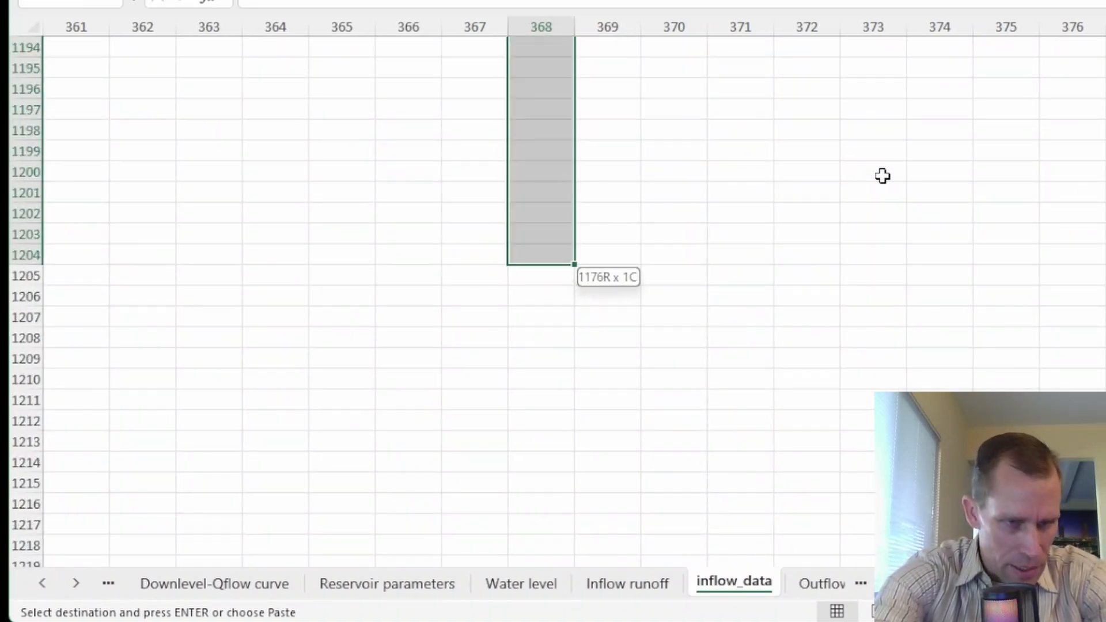
key("shift+Page_Down")
key("shift+Page_Down")
key("shift+Page_Down")
key("shift+Page_Down")
key("shift+Page_Down")
key("shift+Page_Down")
key("shift+Page_Down")
key("shift+Page_Down")
key("shift+Page_Down")
key("shift+Page_Down")
key("shift+Page_Down")
key("shift+Page_Down")
key("shift+Page_Down")
key("shift+Page_Down")
key("shift+Page_Down")
key("shift+Page_Down")
key("shift+Page_Down")
key("shift+Page_Down")
key("shift+Page_Down")
key("shift+Page_Down")
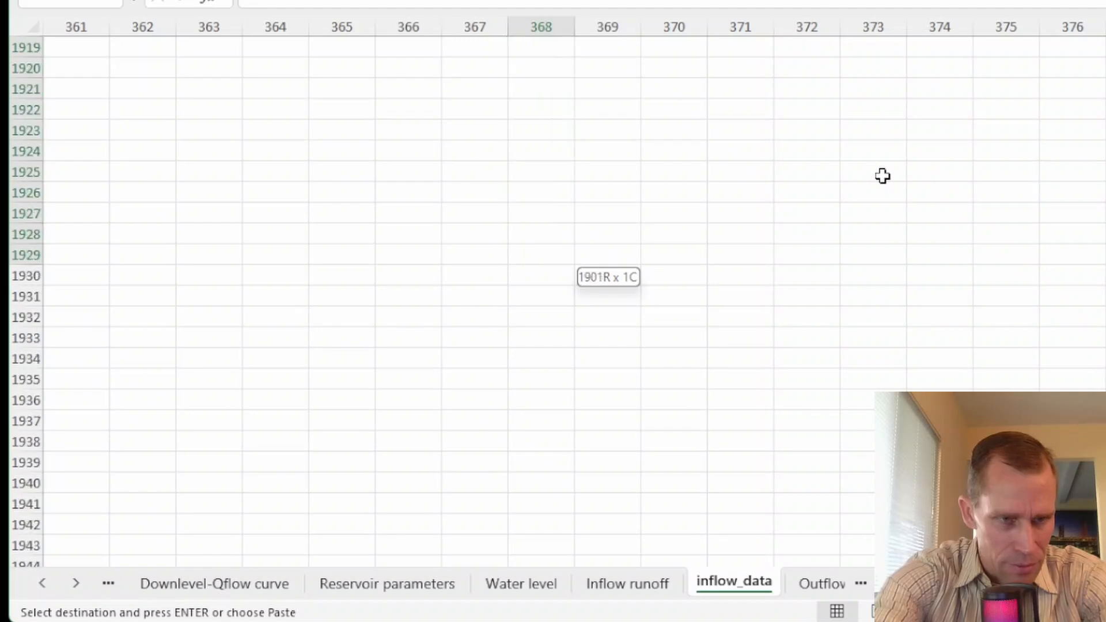
key("shift+Page_Down")
key("shift+Page_Down")
key("shift+Page_Down")
key("shift+Page_Down")
key("shift+Page_Down")
key("shift+Page_Down")
key("shift+Page_Down")
key("shift+Page_Down")
key("shift+Page_Down")
key("shift+Page_Down")
key("shift+Page_Down")
key("shift+Page_Down")
key("shift+Page_Down")
key("shift+Page_Down")
key("shift+Page_Down")
key("shift+Page_Down")
key("shift+Page_Down")
key("shift+Page_Down")
key("shift+Page_Down")
key("shift+Page_Down")
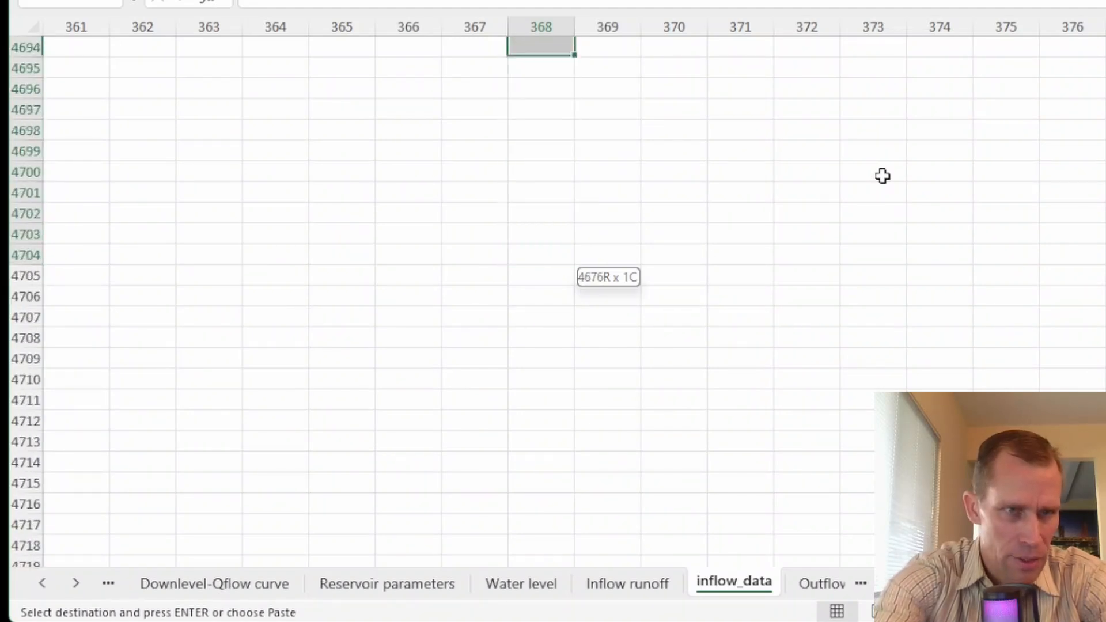
key("shift+Page_Down")
key("shift+Page_Down")
key("shift+Page_Down")
key("shift+Page_Down")
key("shift+Page_Down")
key("shift+Page_Down")
key("shift+Page_Down")
key("shift+Page_Down")
key("shift+Page_Down")
key("shift+Page_Down")
key("shift+Page_Down")
key("shift+Page_Down")
key("shift+Page_Down")
key("shift+Page_Down")
key("shift+Page_Down")
key("shift+Page_Down")
key("shift+Page_Down")
key("shift+Page_Down")
key("shift+Page_Down")
key("shift+Page_Down")
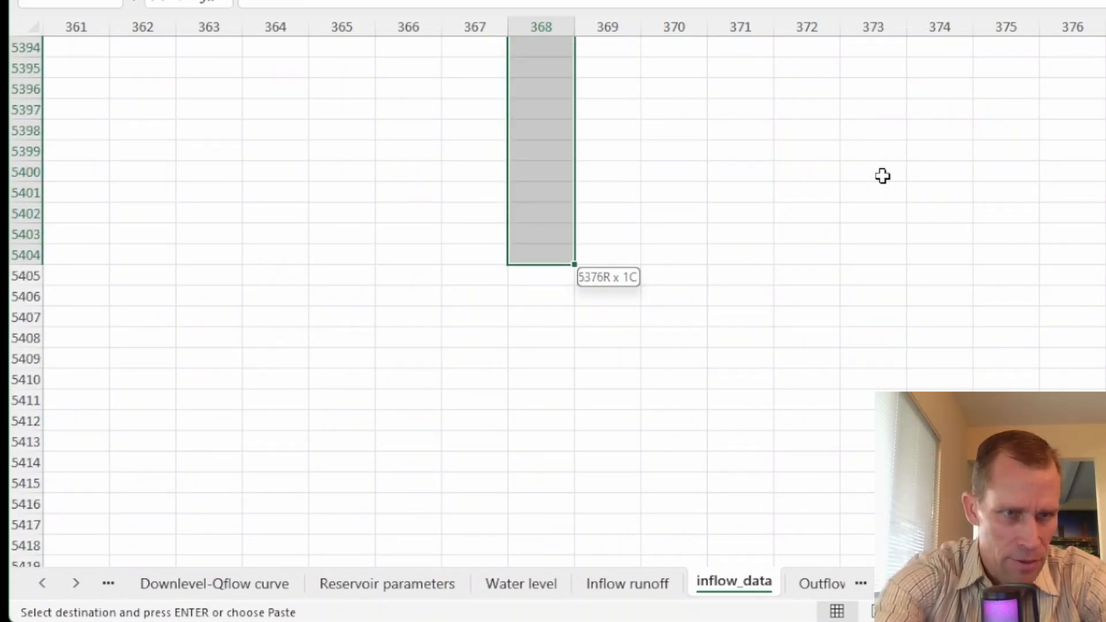
key("shift+Page_Down")
key("shift+Page_Down")
key("shift+Page_Down")
key("shift+Page_Down")
key("shift+Page_Down")
key("shift+Page_Down")
key("shift+Page_Down")
key("shift+Page_Down")
key("shift+Page_Down")
key("shift+Page_Down")
key("shift+Page_Down")
key("shift+Page_Down")
key("shift+Page_Down")
key("shift+Page_Down")
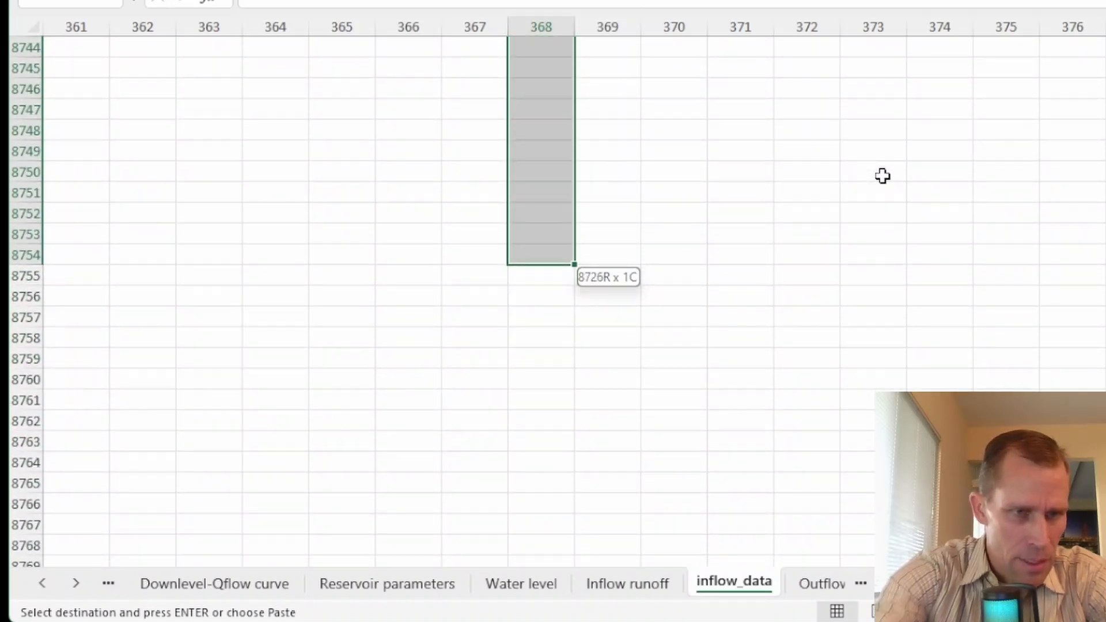
key("shift+Down")
key("shift+Down")
key("shift+Down")
key("shift+Down")
key("shift+Down")
key("shift+Down")
key("shift+Down")
key("shift+Down")
key("shift+Down")
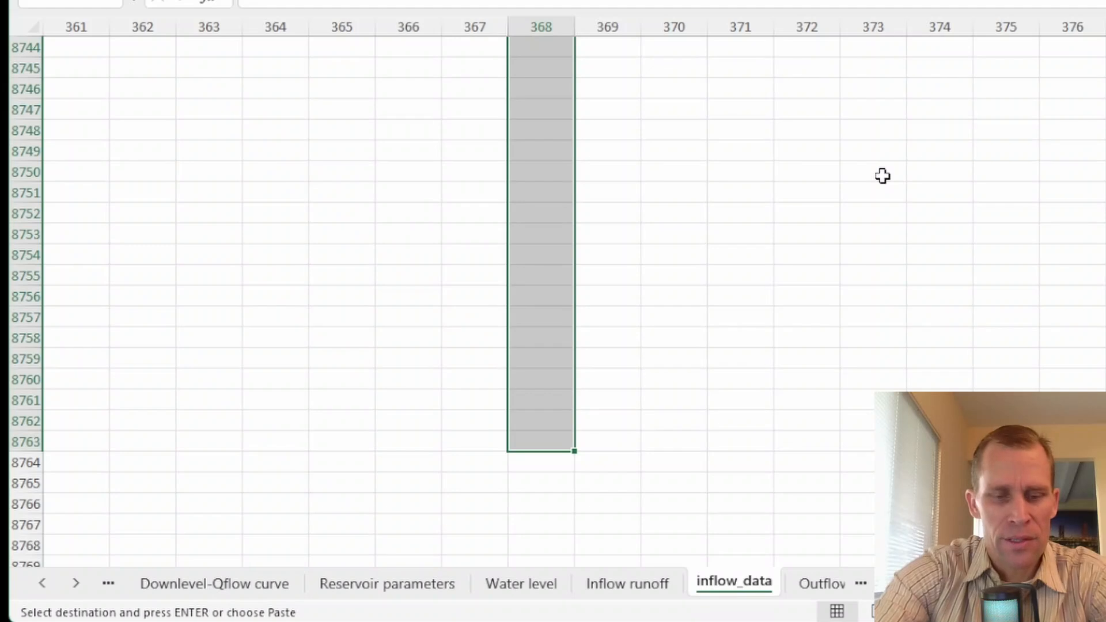
key("ctrl+v")
Check the last results at the end of column 368, inspecting the formula in R8760C368 and the cell below it.
key("Down")
key("Down")
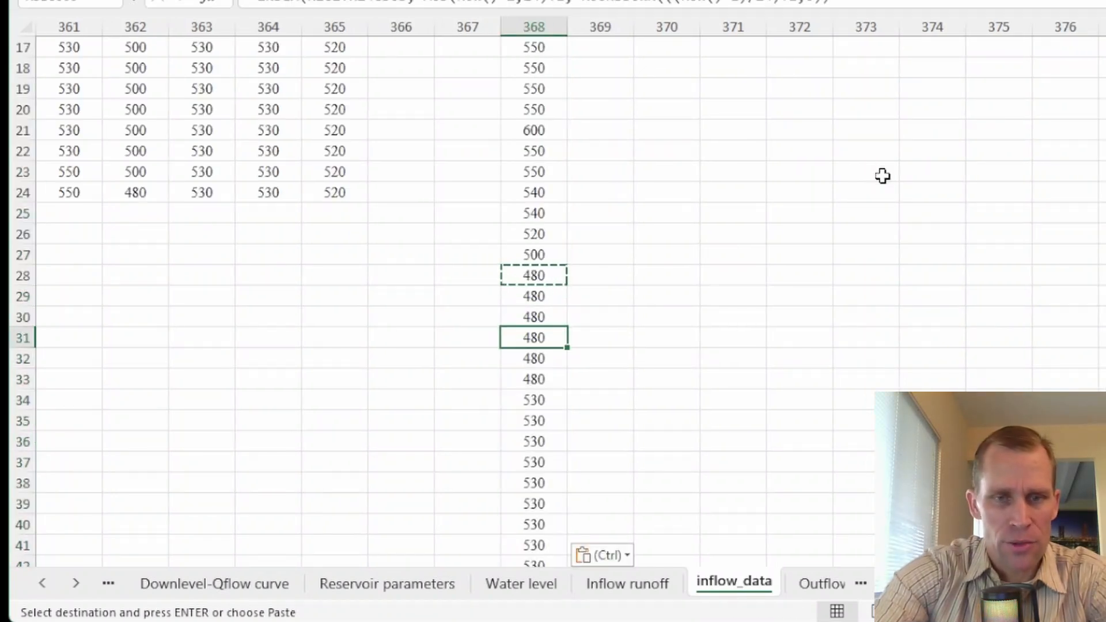
key("ctrl+Down")
scroll(674, 225, "down", 2)
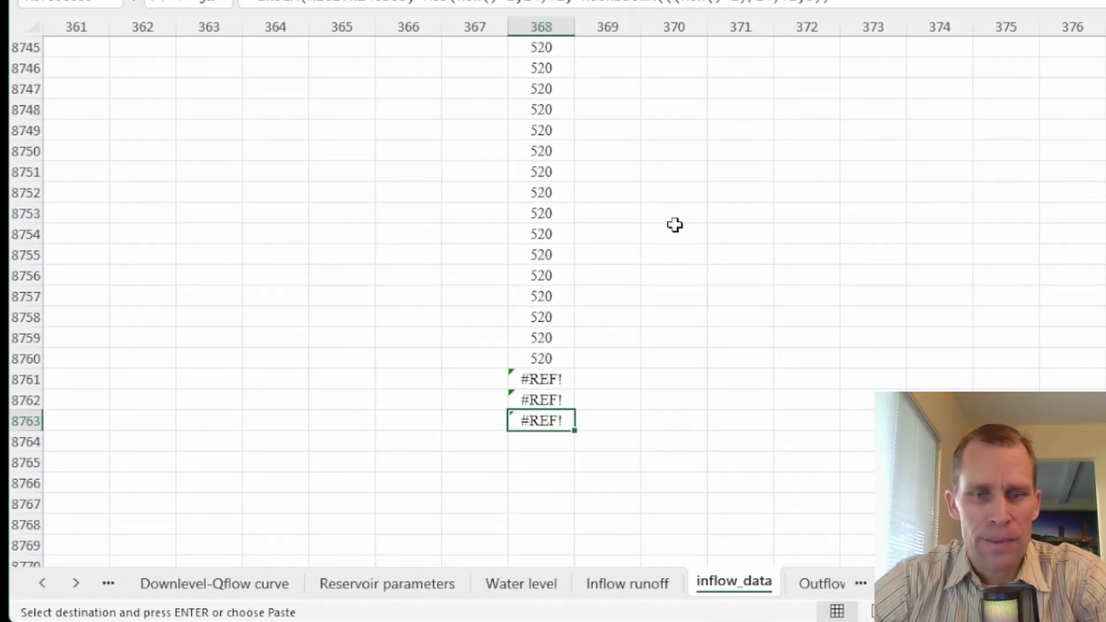
left_click(549, 358)
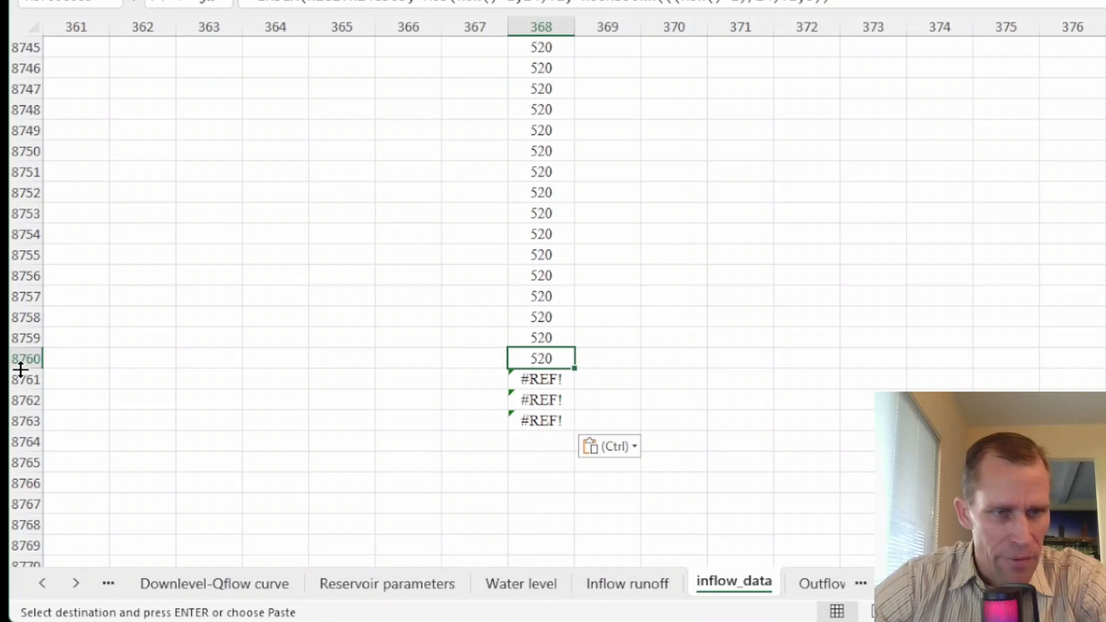
key("F2")
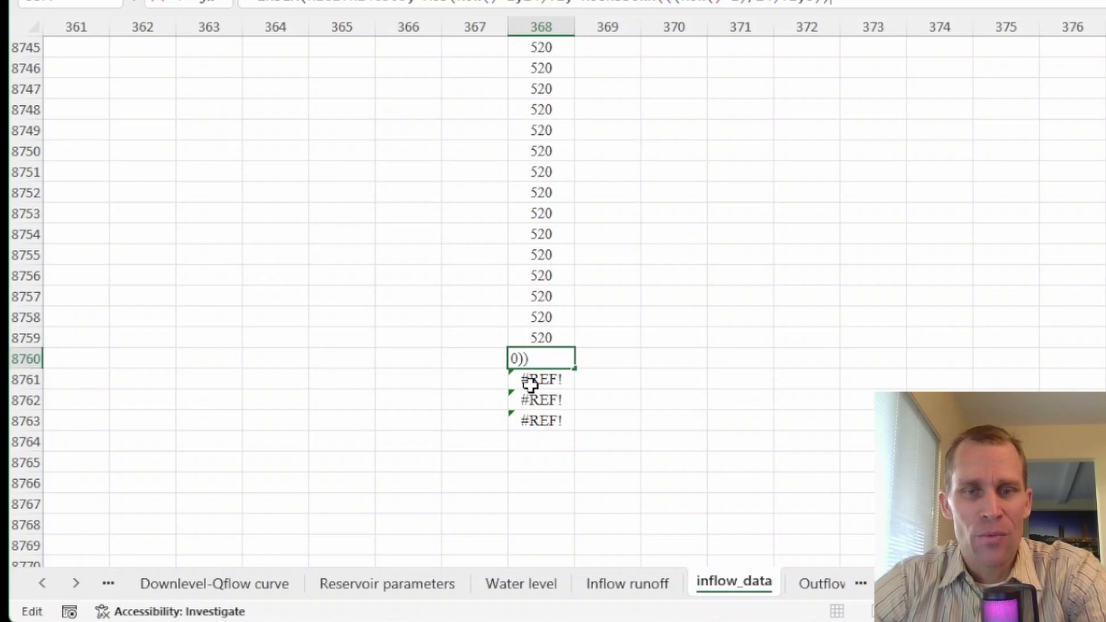
key("Escape")
key("Down")
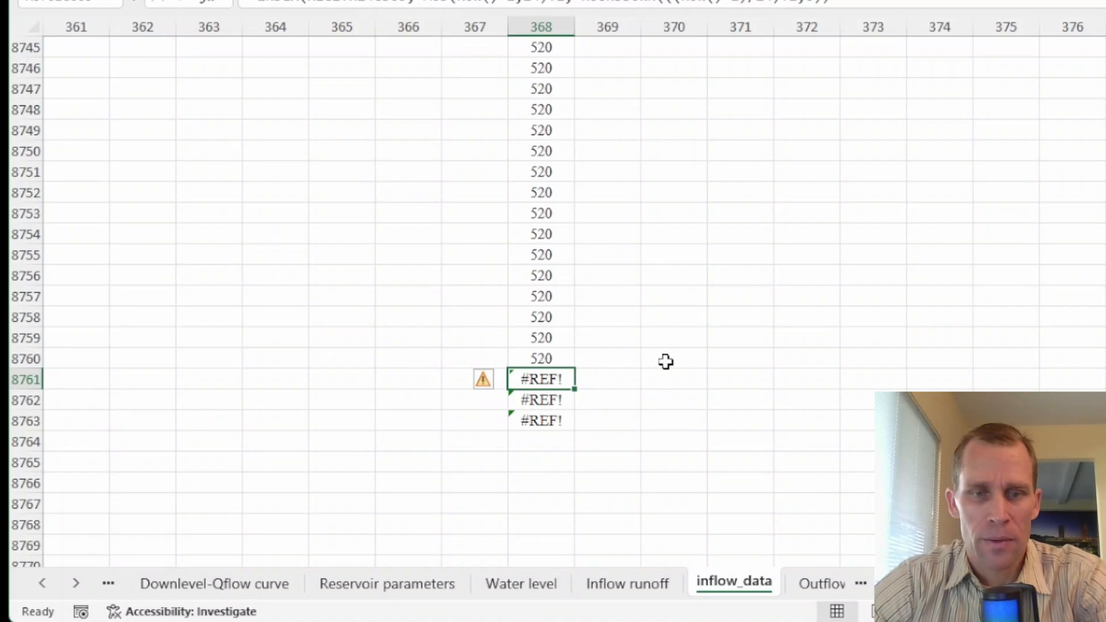
Clear the surplus error cells in column 368, rows 8761 to 8763, and return to the top of the series.
left_click(658, 387)
left_click_drag(557, 383, 546, 423)
key("Delete")
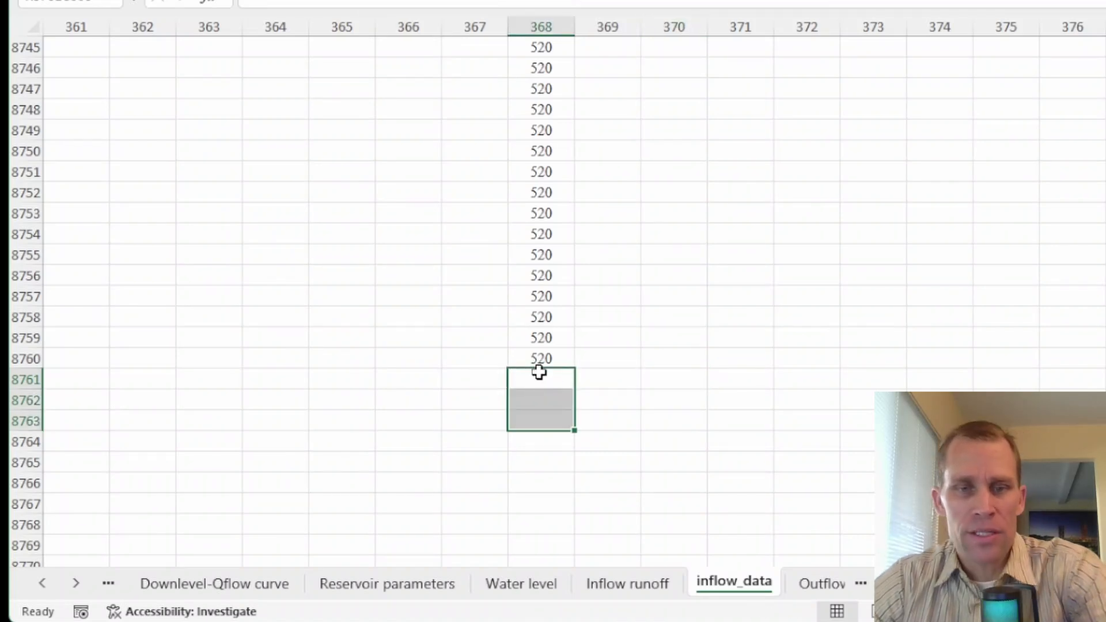
left_click(534, 361)
key("ctrl+Up")
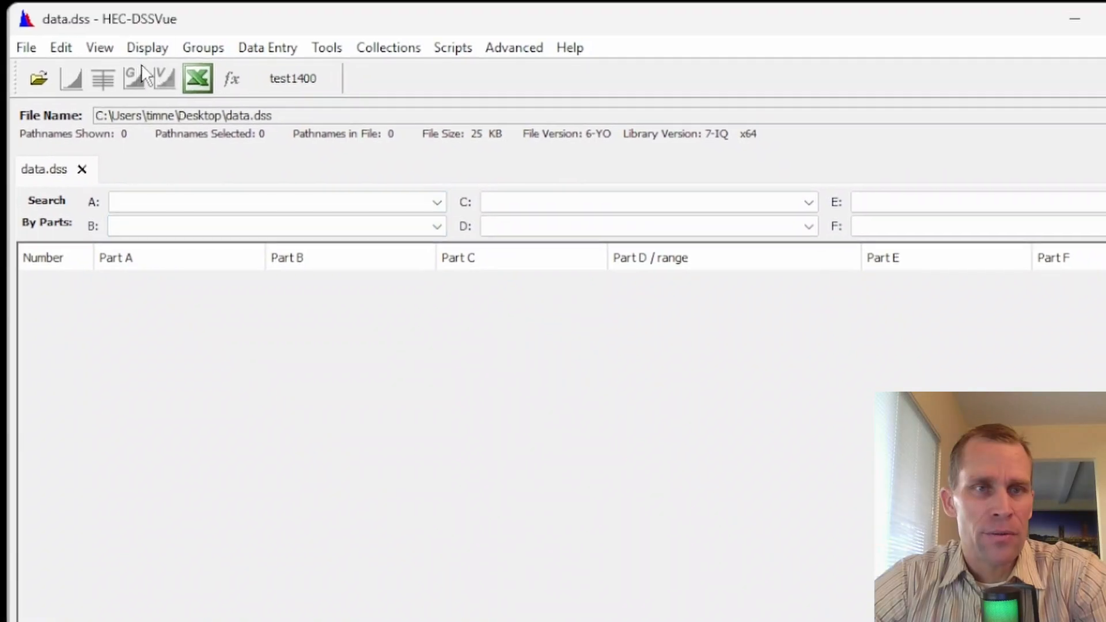
In HEC-DSSVue, review the available data import formats for data.dss, and return to the Excel workbook.
left_click(258, 47)
mouse_move(289, 170)
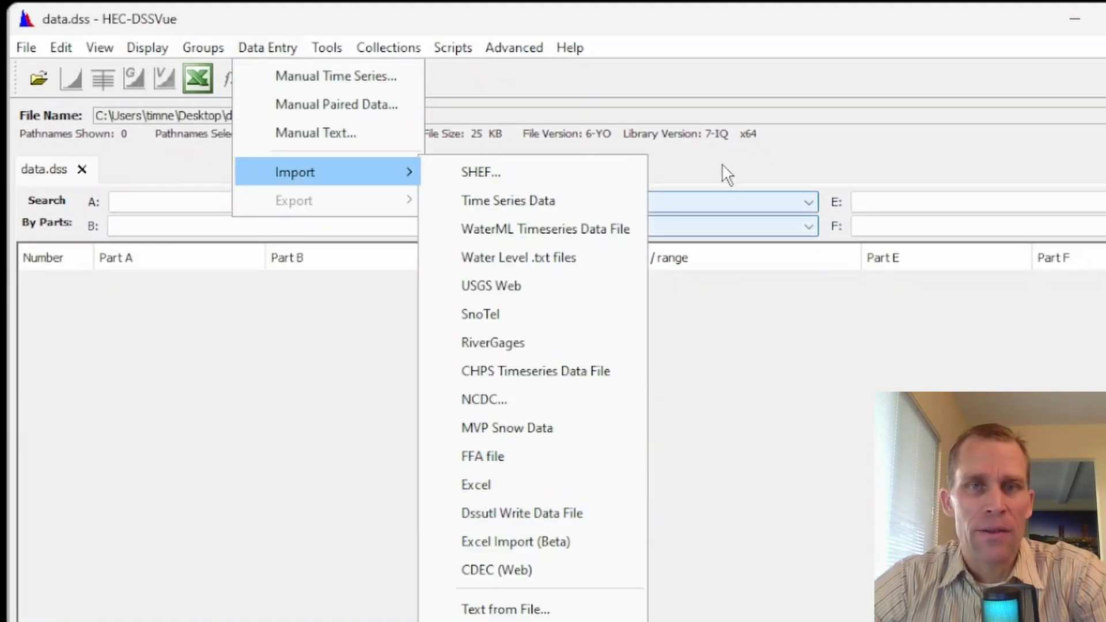
left_click(758, 30)
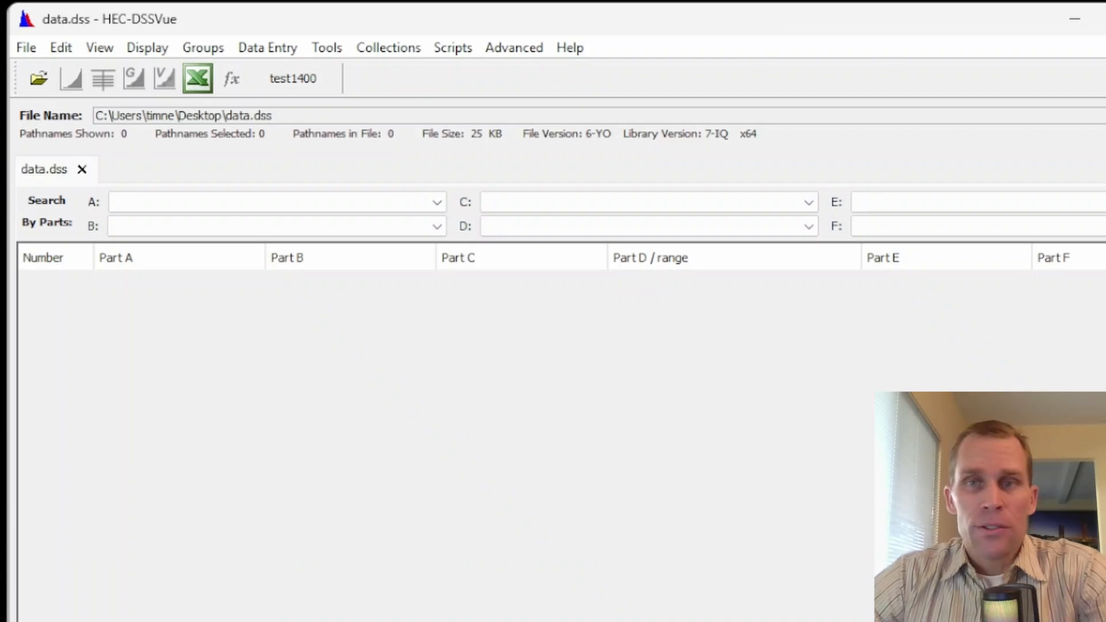
left_click(1075, 19)
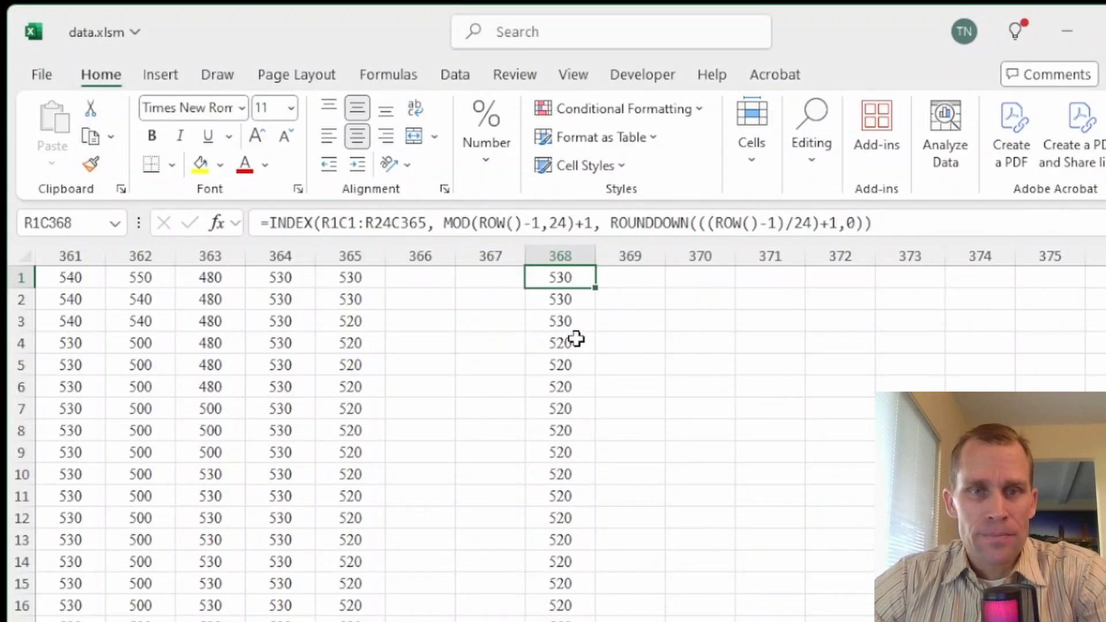
left_click_drag(562, 279, 559, 621)
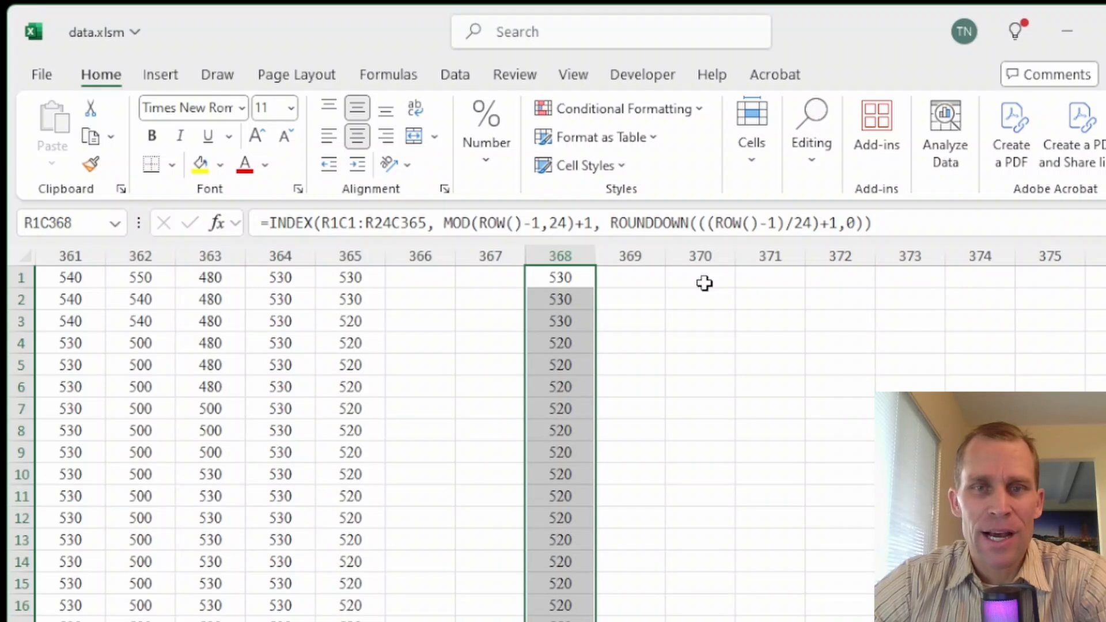
left_click(704, 283)
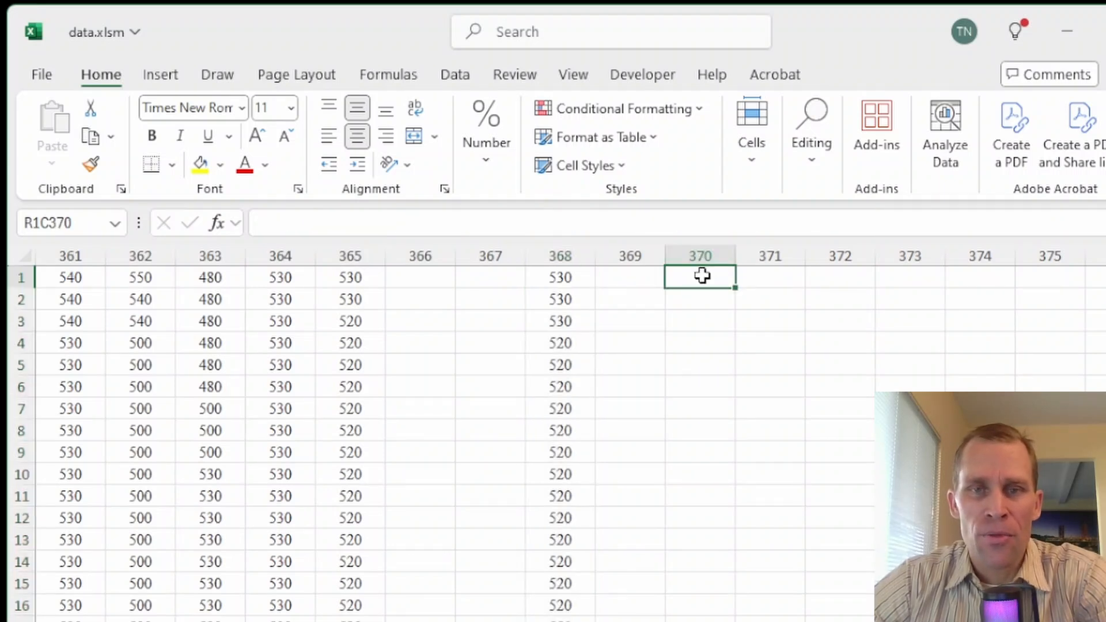
left_click_drag(702, 275, 702, 605)
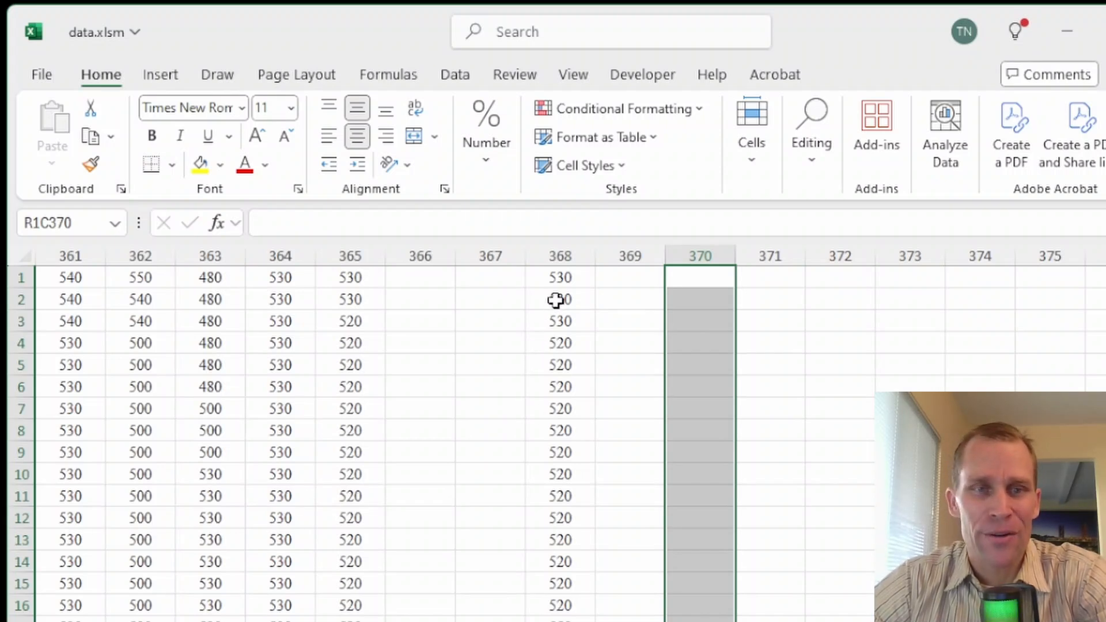
Select cell R1C370 and make sure Developer is enabled among the main tabs in the Customize Ribbon options.
left_click(694, 281)
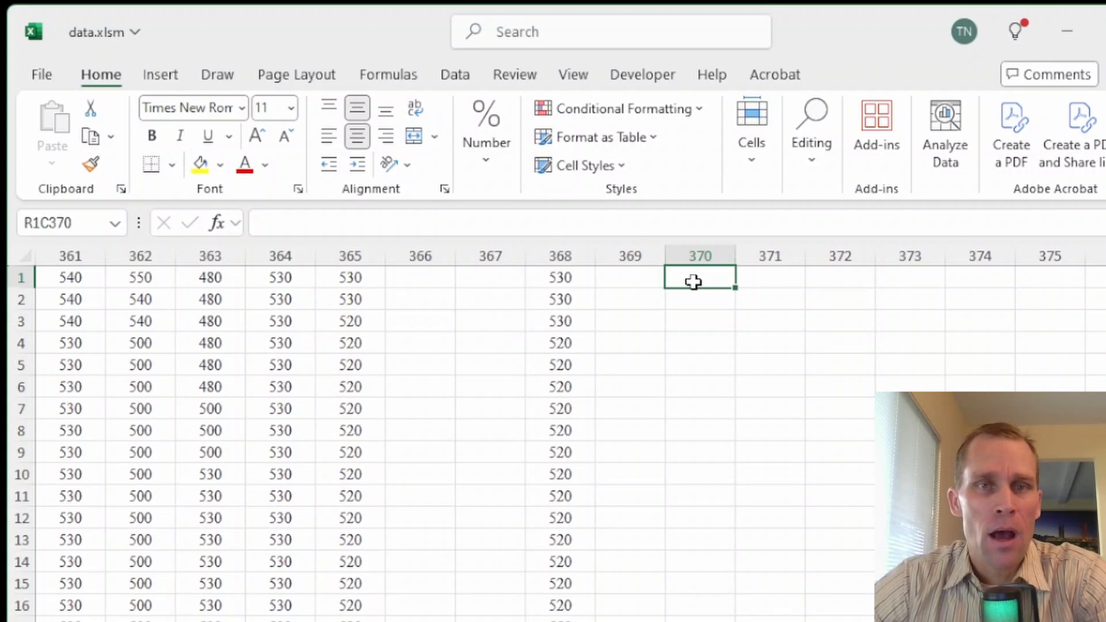
left_click(641, 77)
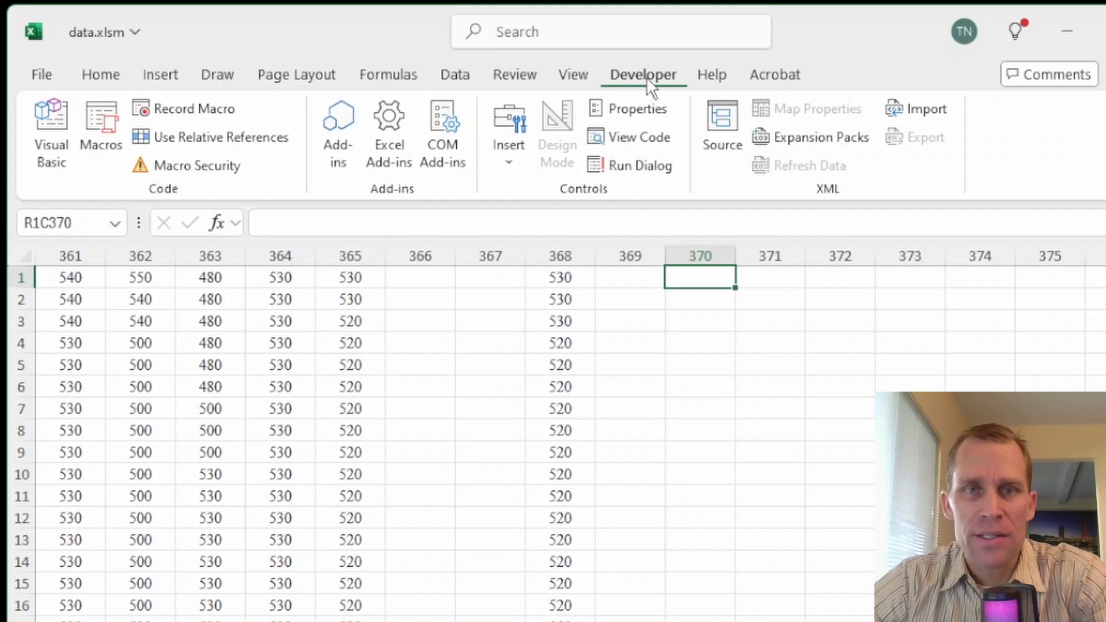
left_click(38, 73)
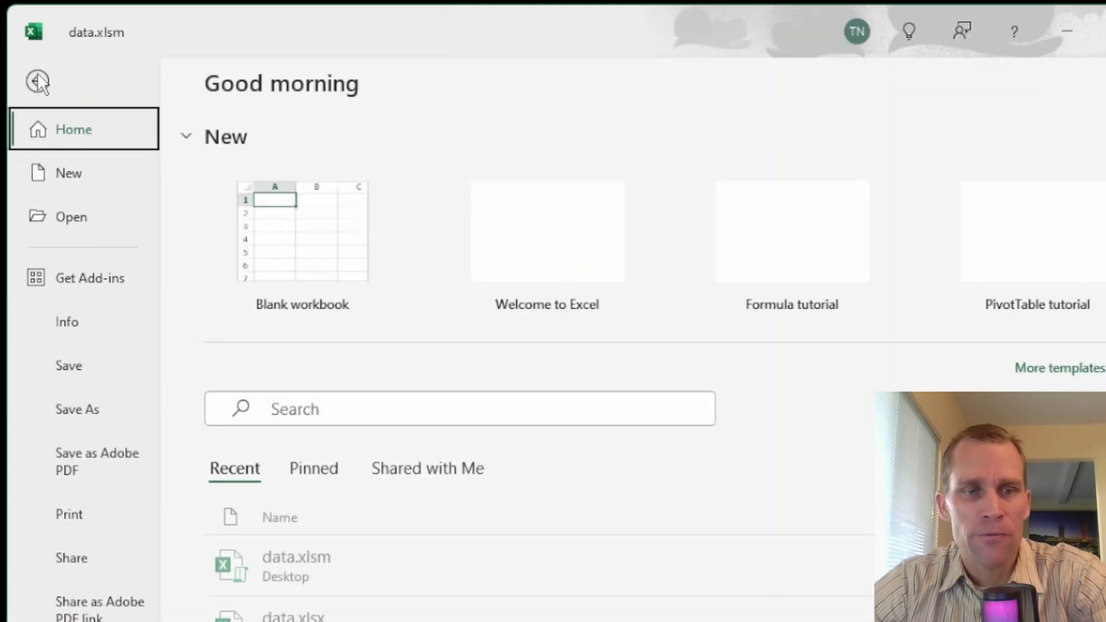
left_click(79, 590)
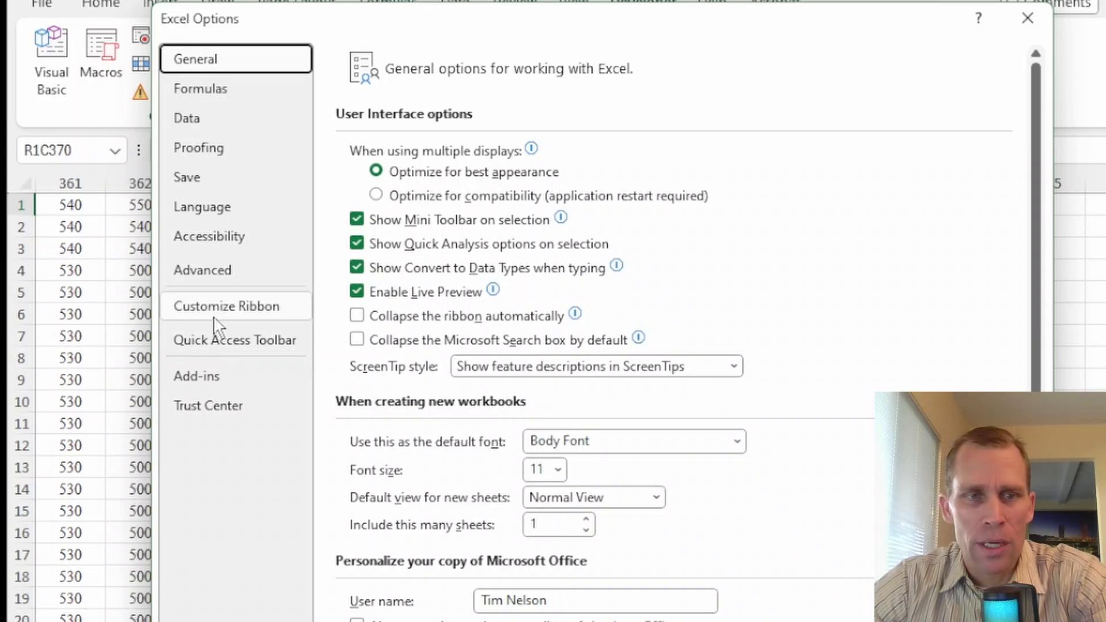
left_click(204, 306)
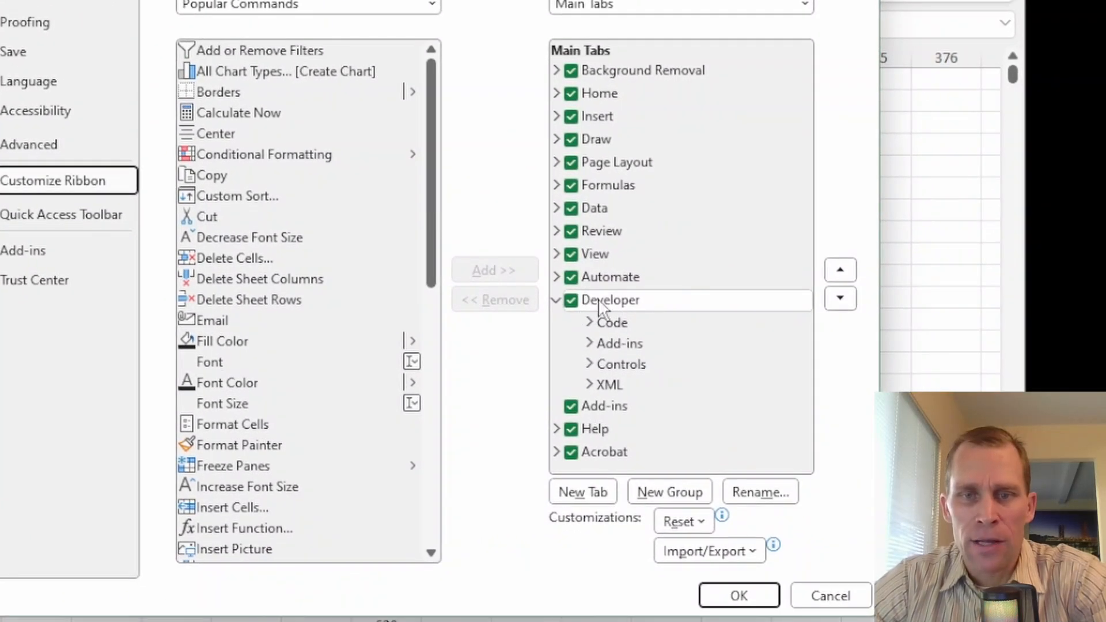
left_click(572, 301)
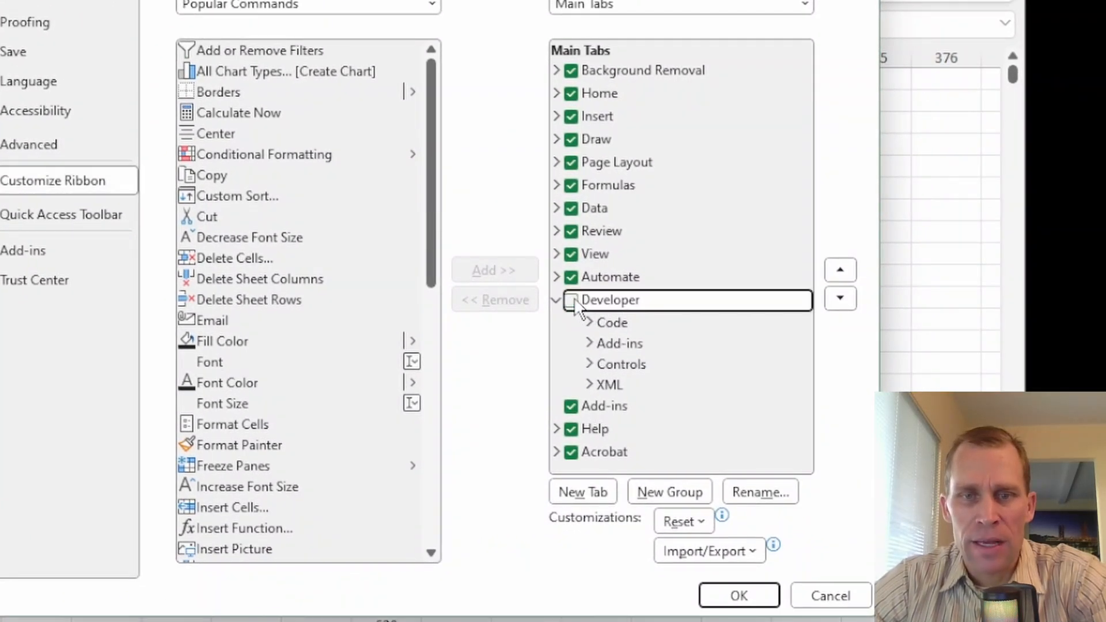
left_click(571, 301)
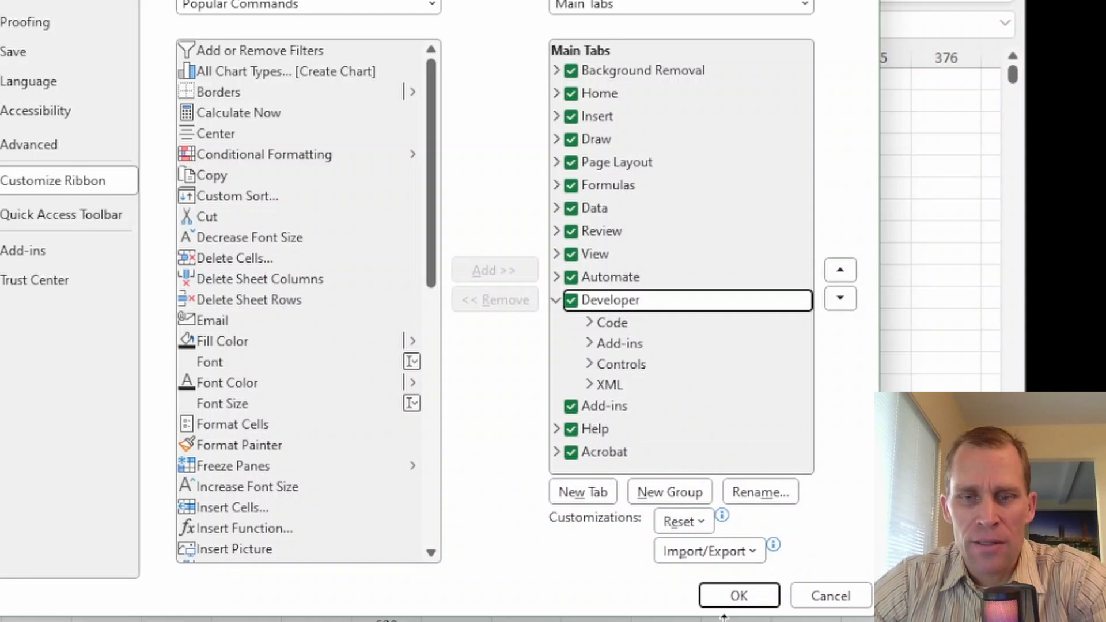
left_click(737, 595)
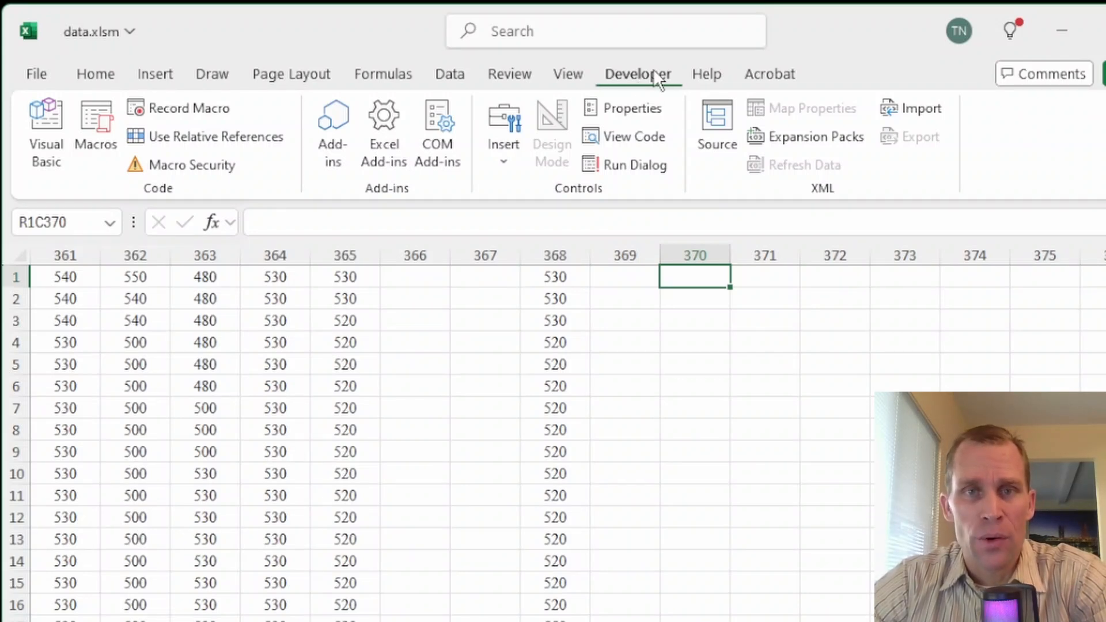
Open the Visual Basic editor, select Sheet6 (inflow_data) in the project, and enlarge the project list to show every sheet.
left_click(53, 129)
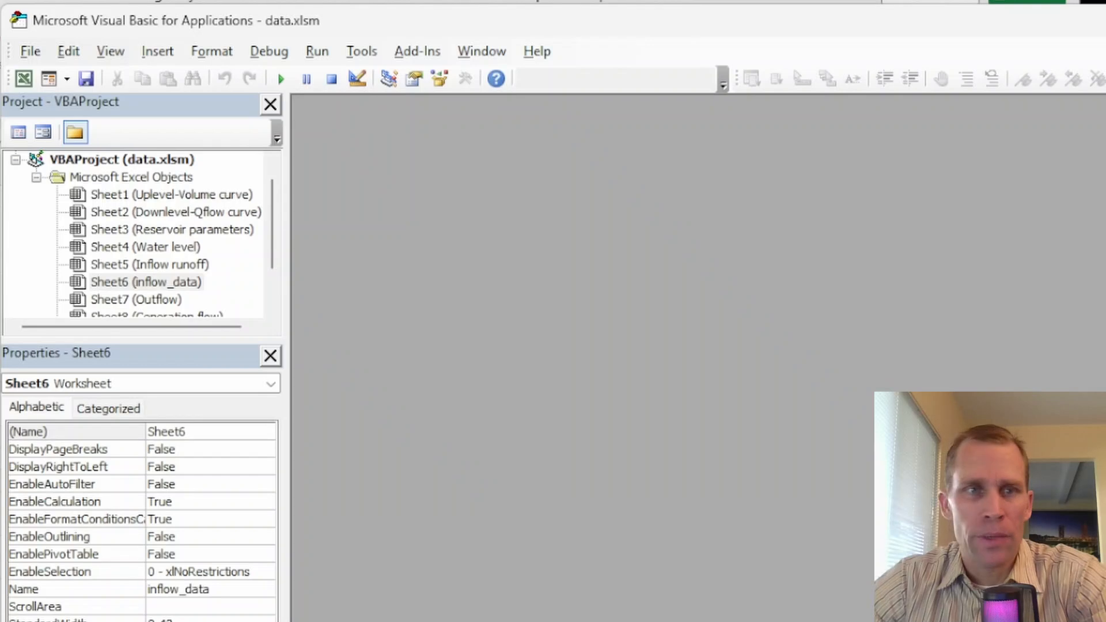
left_click_drag(1105, 322, 1086, 338)
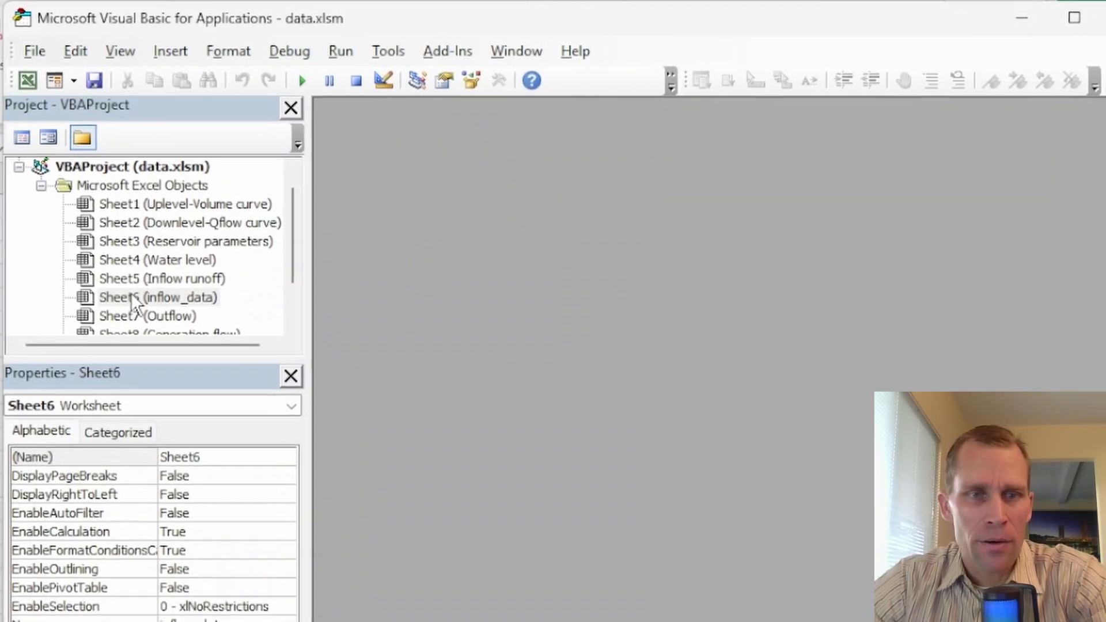
left_click(132, 280)
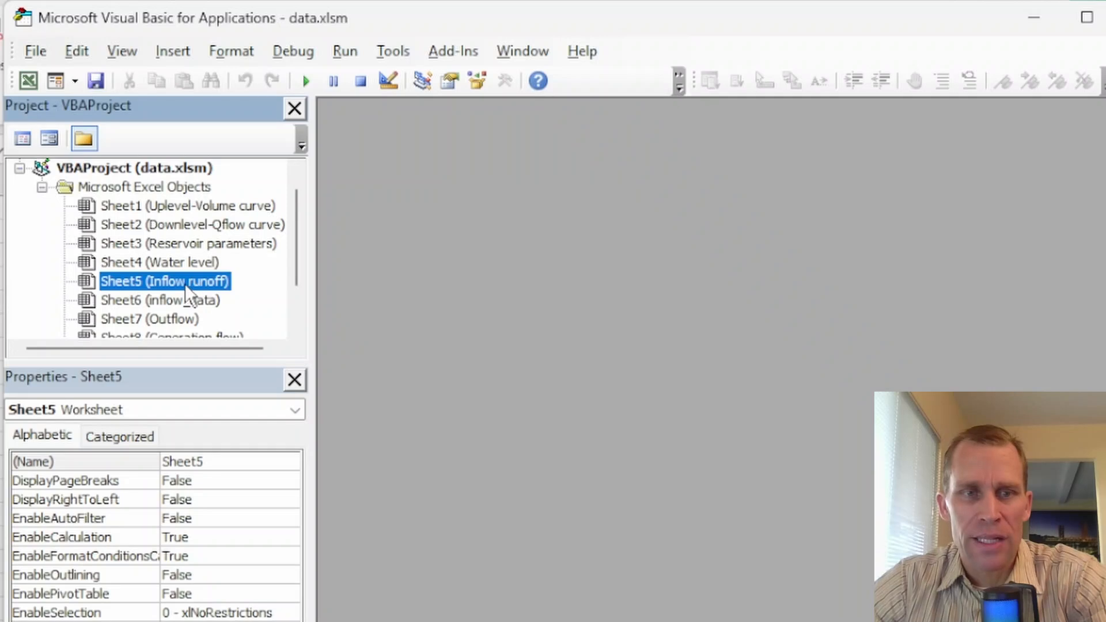
left_click(145, 300)
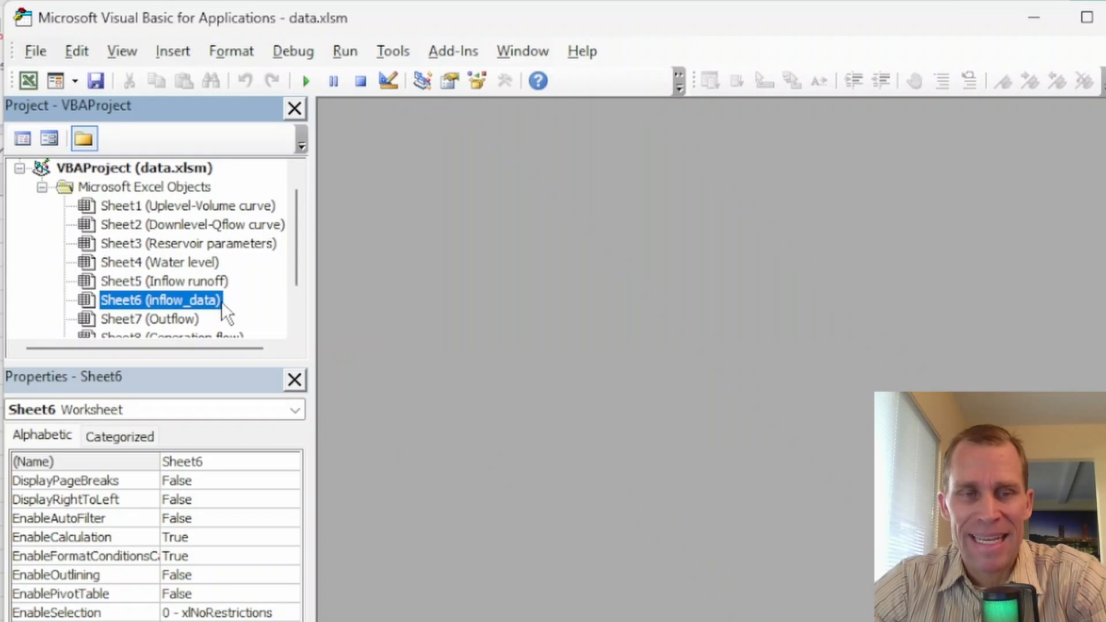
scroll(183, 306, "down", 1)
scroll(182, 302, "up", 1)
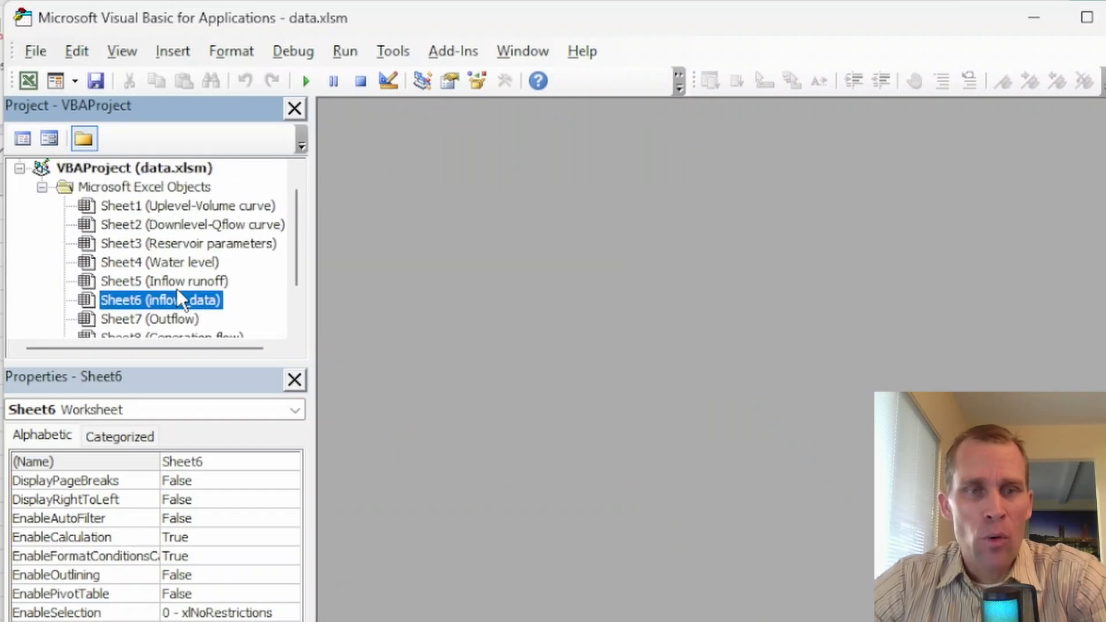
scroll(176, 294, "down", 1)
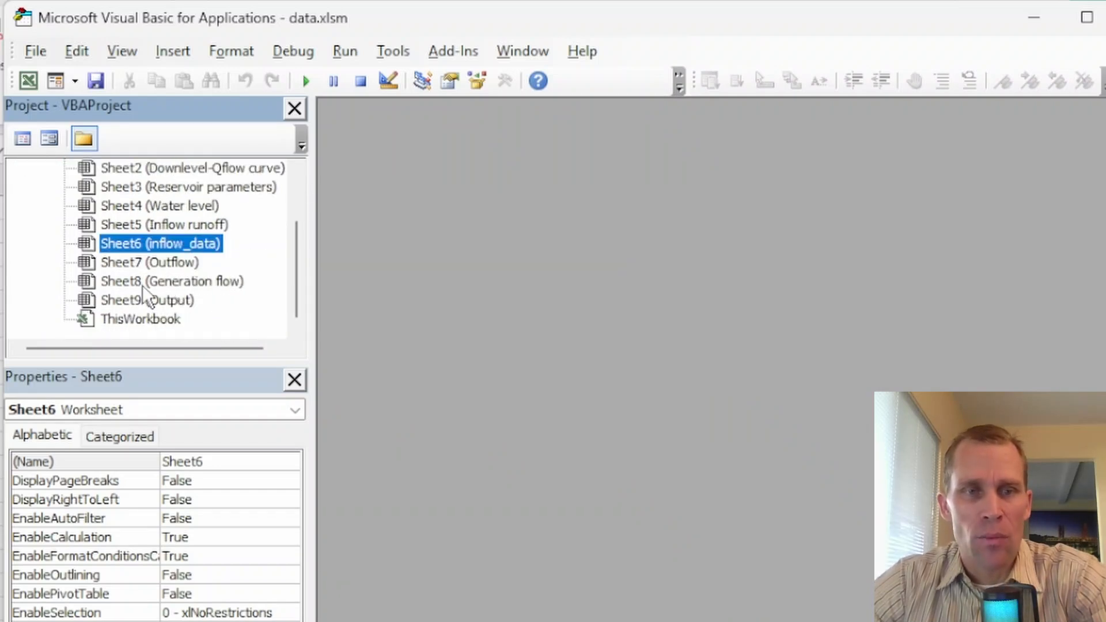
left_click_drag(179, 362, 179, 522)
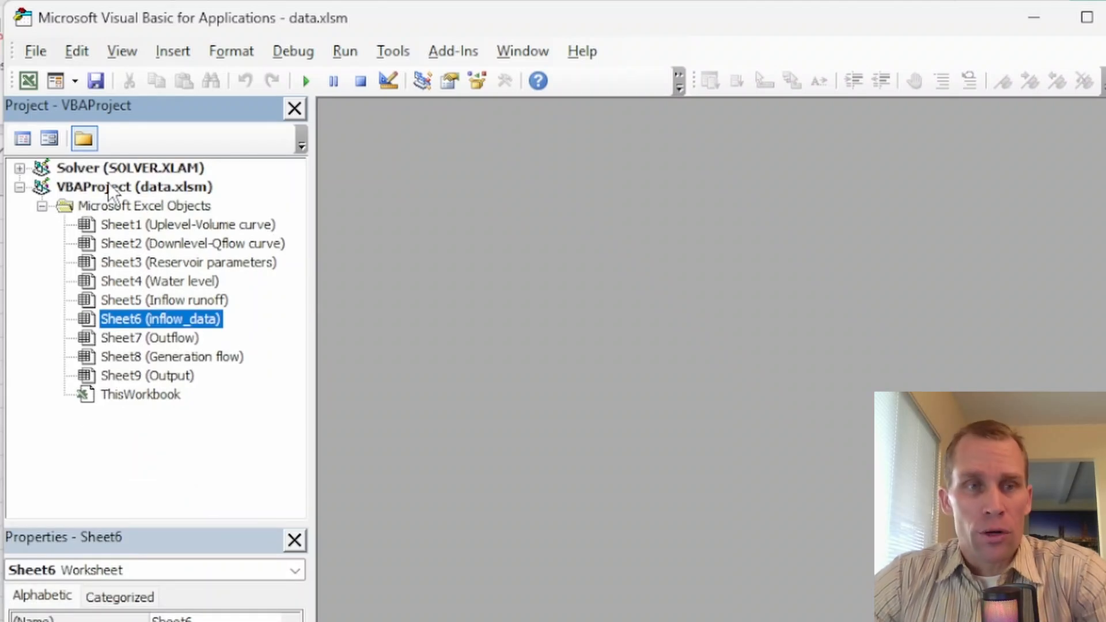
Insert a new code module into the data.xlsm project and select it in the project list.
left_click(34, 59)
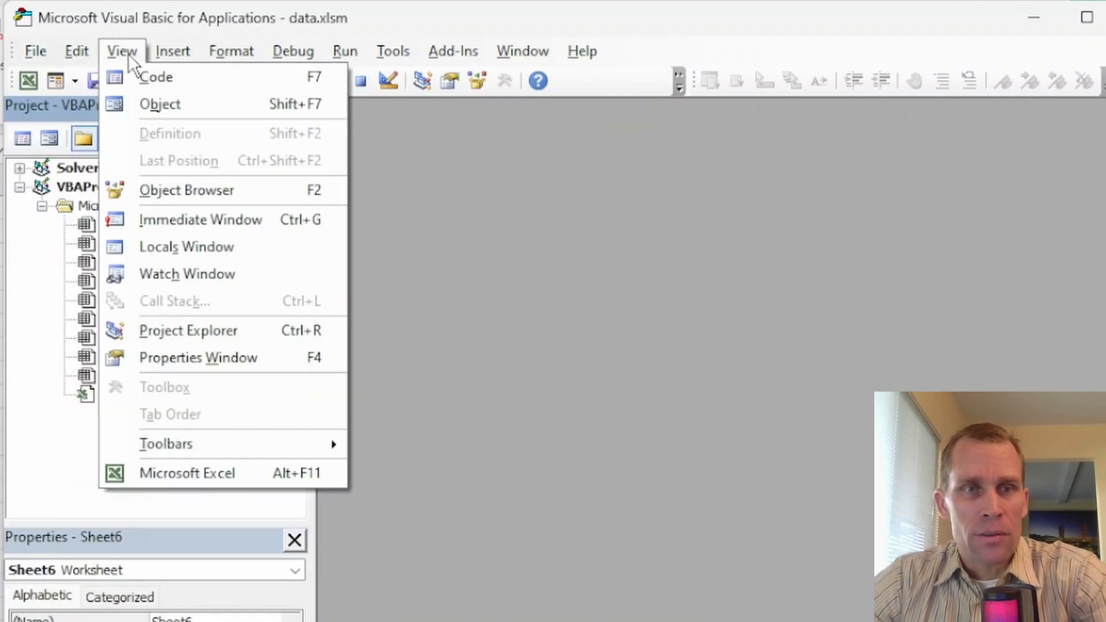
mouse_move(166, 54)
left_click(198, 127)
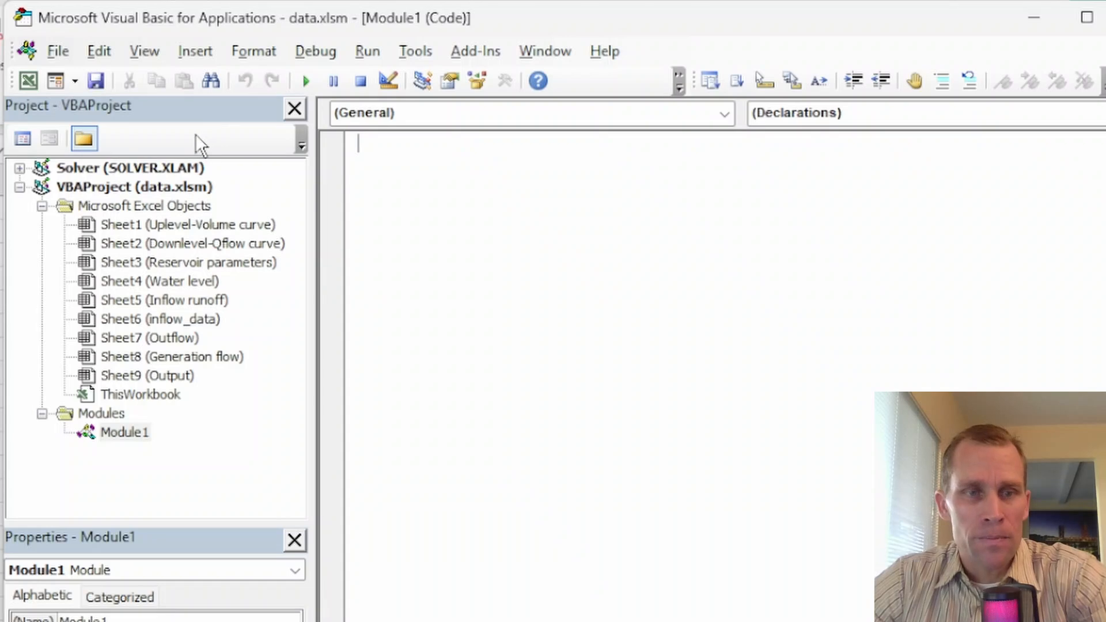
left_click(119, 429)
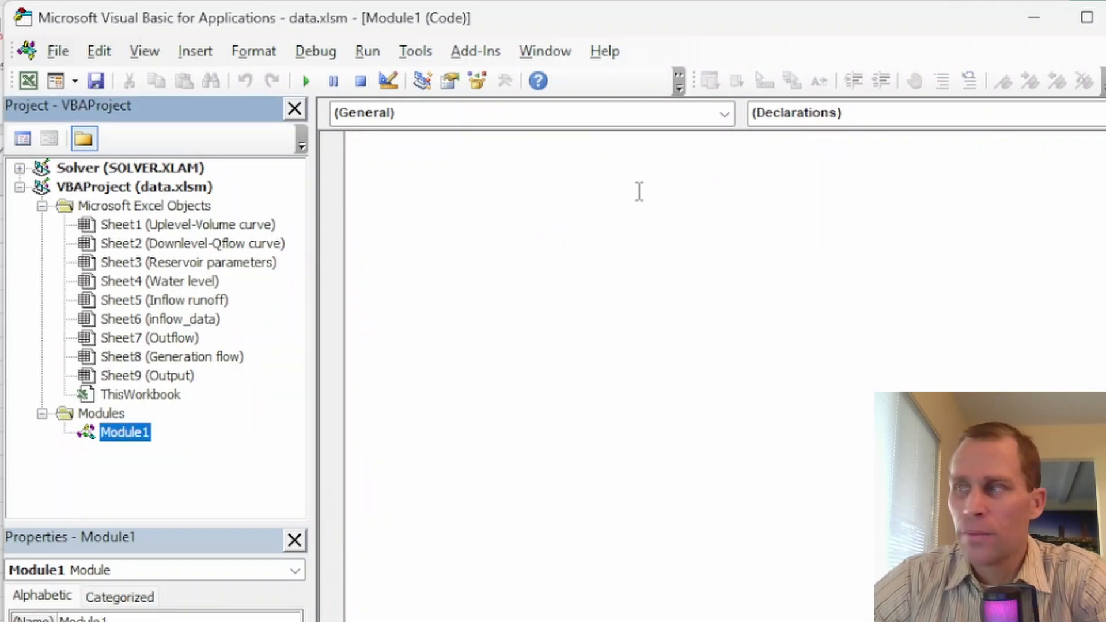
Enter the FlattenDataR1C1 macro that copies columns 1 to 365, rows 1 to 24, of sheet 6 into column 370, and remove its extra indentation.
left_click(646, 337)
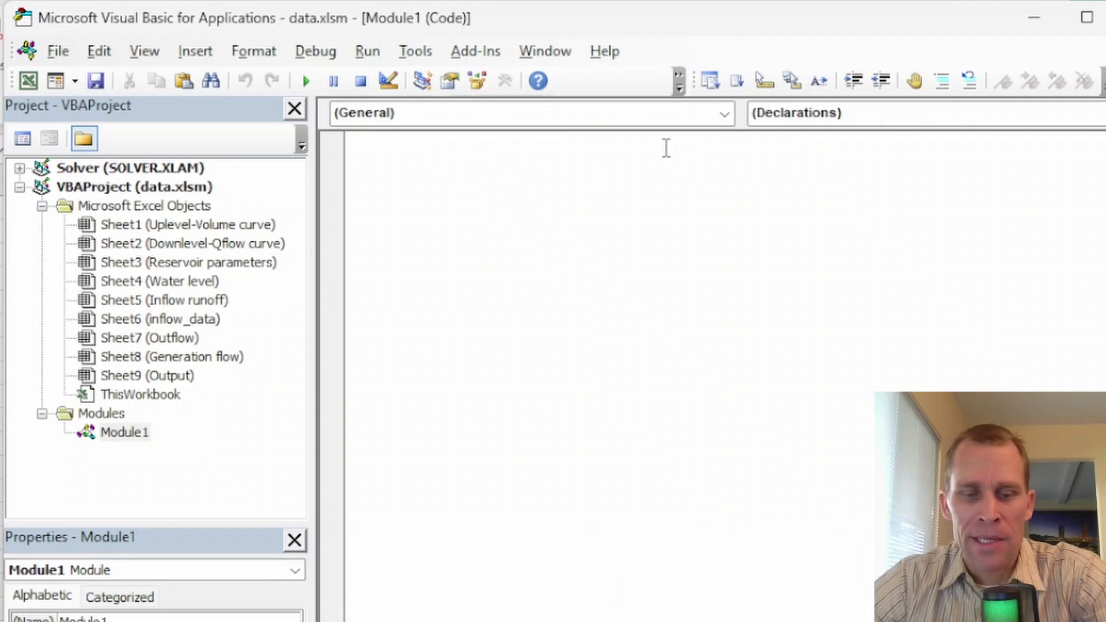
type("Sub FlattenDataR1C1()     Dim ws As Worksheet     Dim rowNum As Long, colNum As Long     Dim targetRow, targetCol As Long      ' Set the worksheet     Set ws = ThisWorkbook.Sheets(6)     targetRow = 1     targetCol = 370      ' Loop through the data in R1C1 format     For colNum = 1 To 365         For rowNum = 1 To 24             ws.Cells(targetRow, targetCol).FormulaR1C1 = ws.Cells(rowNum, colNum).FormulaR1C1             targetRow = targetRow + 1         Next rowNum     Next colNum      MsgBox \"task completed\" End Sub")
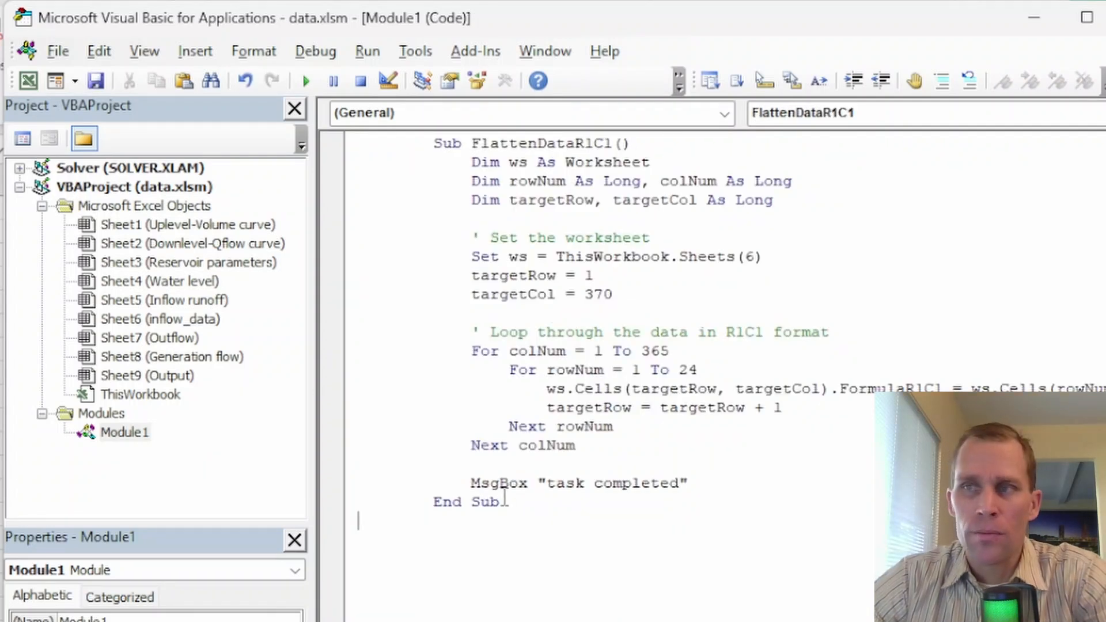
left_click_drag(506, 500, 168, 140)
key("shift+Tab")
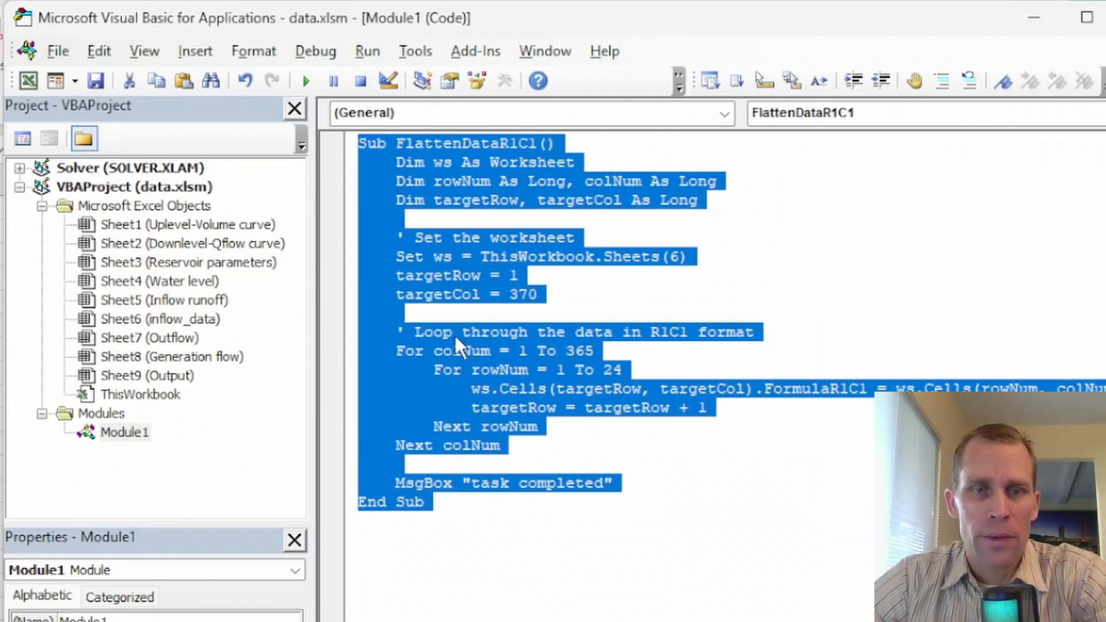
left_click(527, 518)
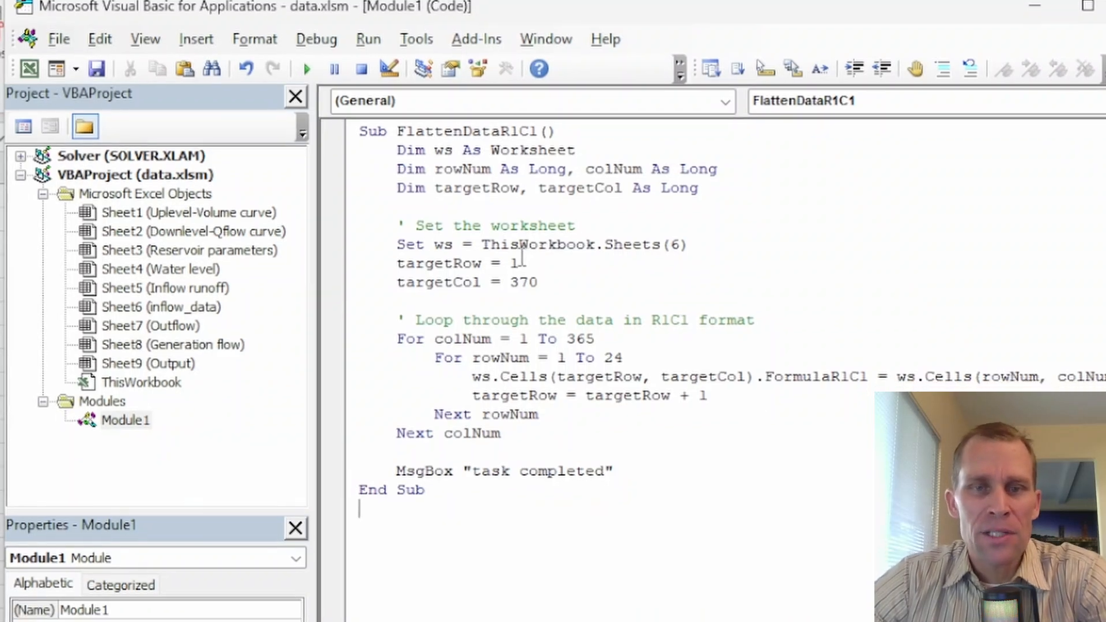
Examine the macro's sheet index, target column, loop ranges and cell-copy lines, and move the editor window to uncover column 370 of the worksheet.
double_click(455, 268)
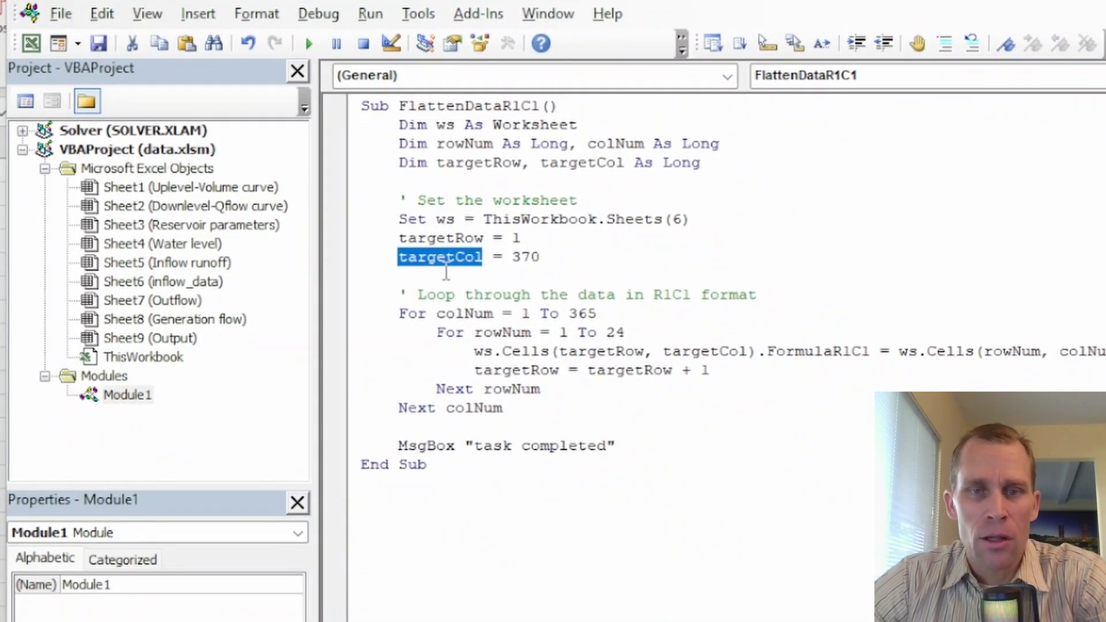
left_click_drag(510, 261, 547, 260)
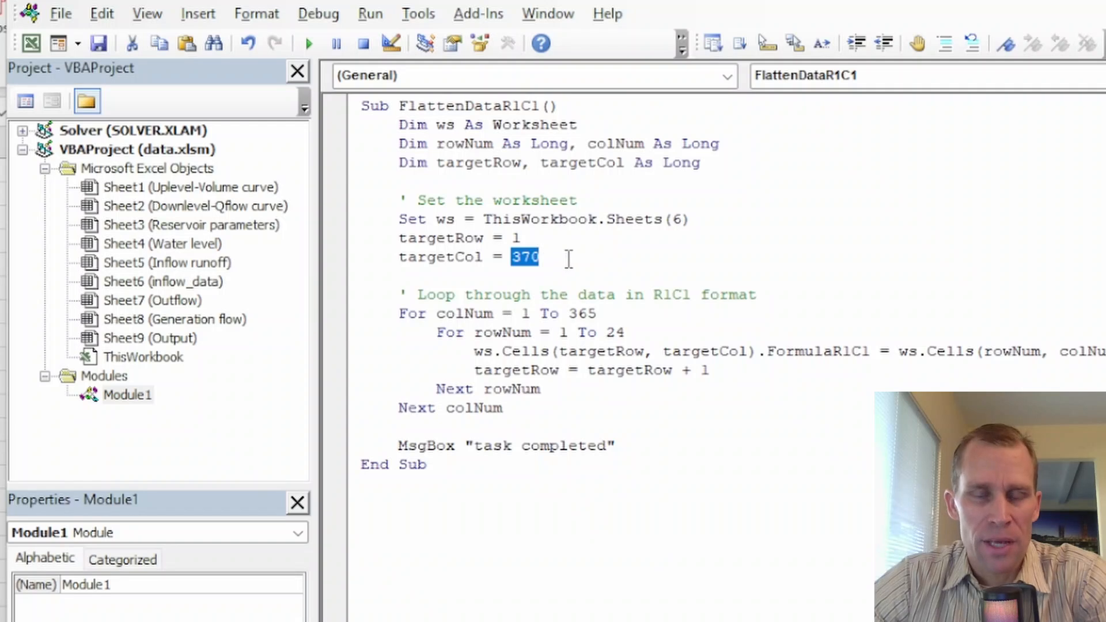
left_click_drag(434, 219, 456, 221)
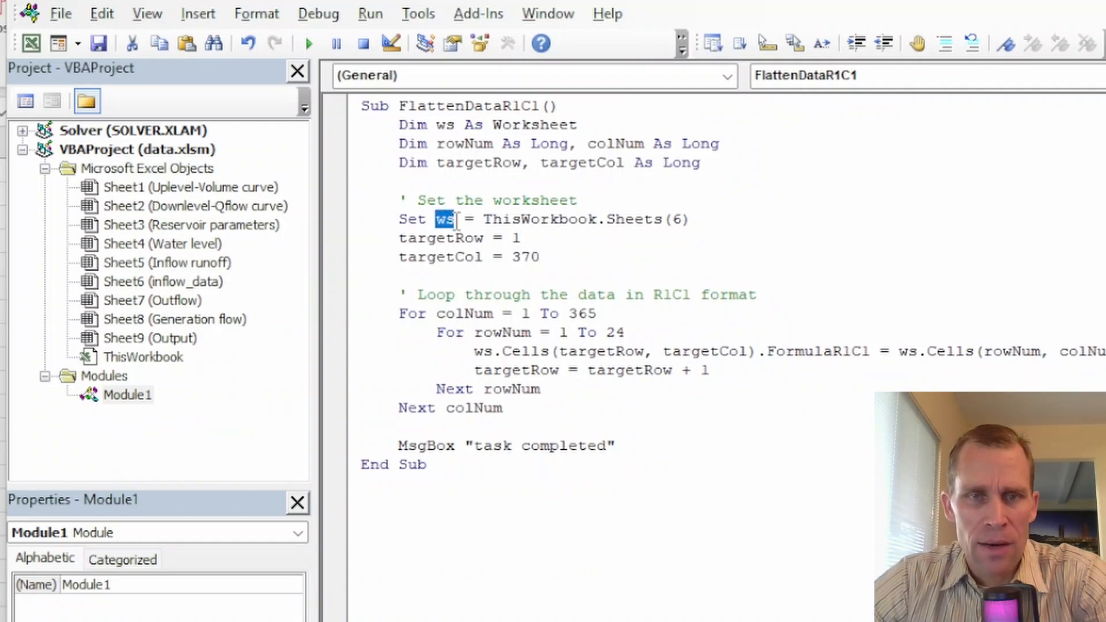
left_click_drag(671, 219, 682, 220)
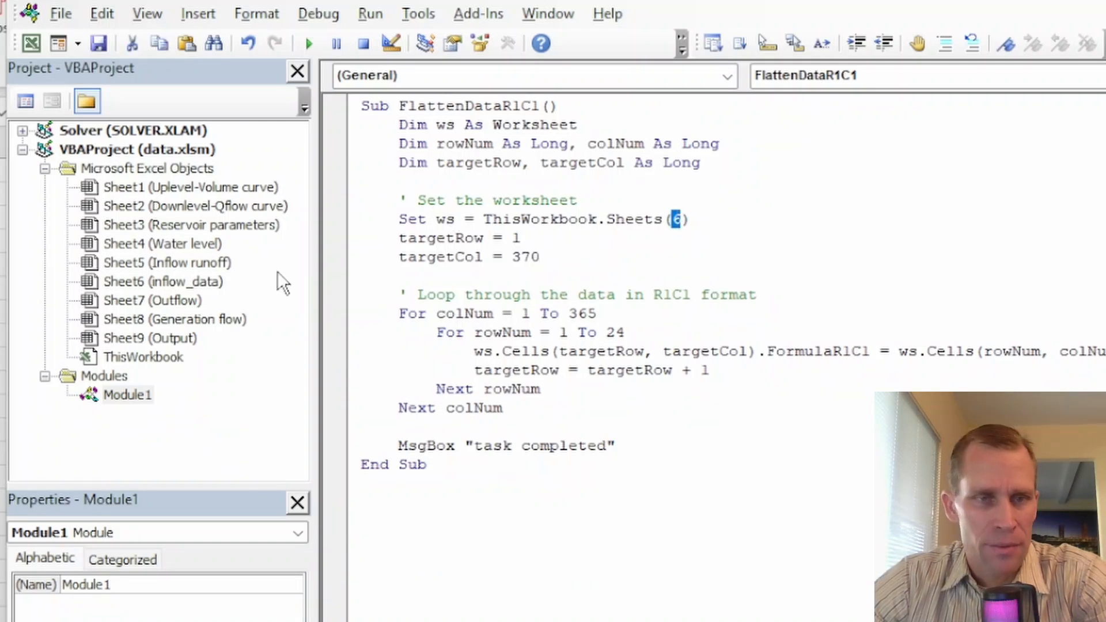
left_click(131, 282)
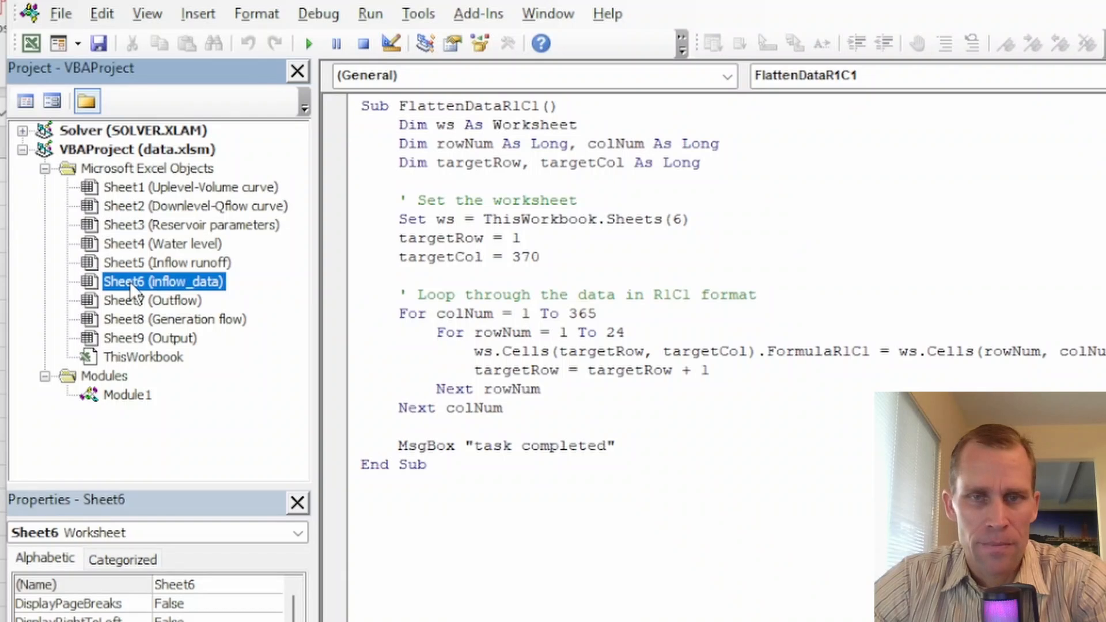
left_click_drag(436, 313, 594, 313)
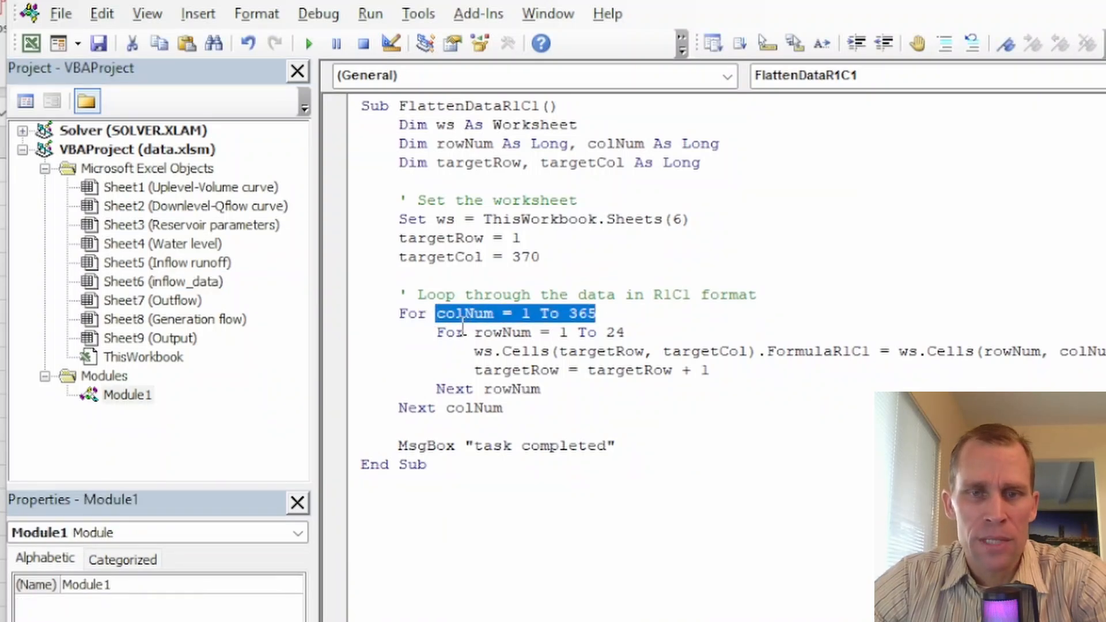
left_click_drag(464, 332, 660, 337)
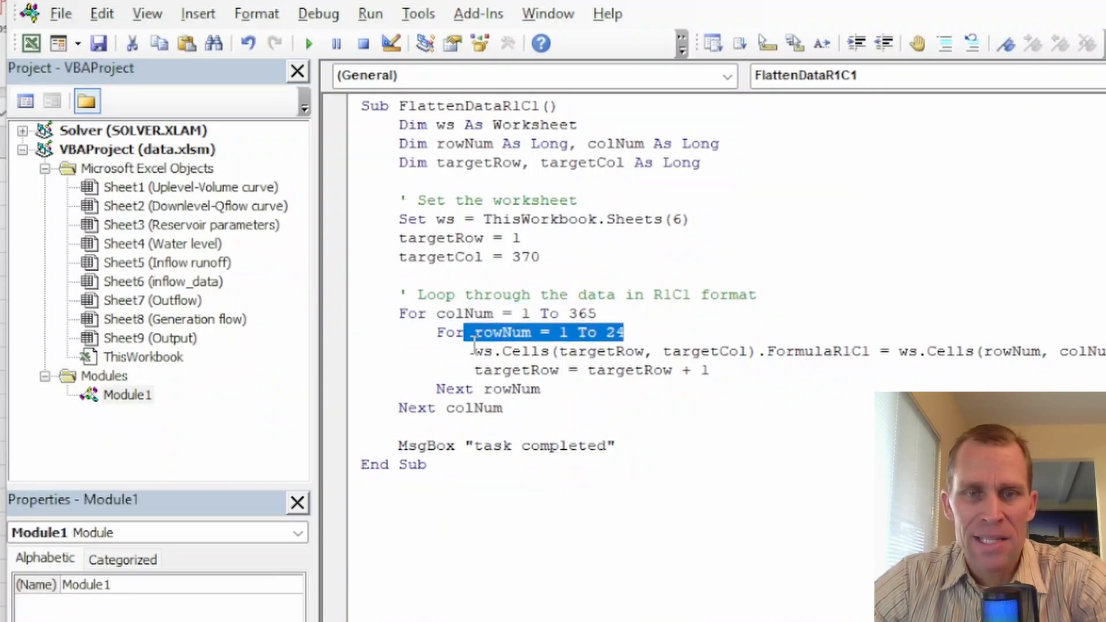
left_click_drag(473, 351, 975, 351)
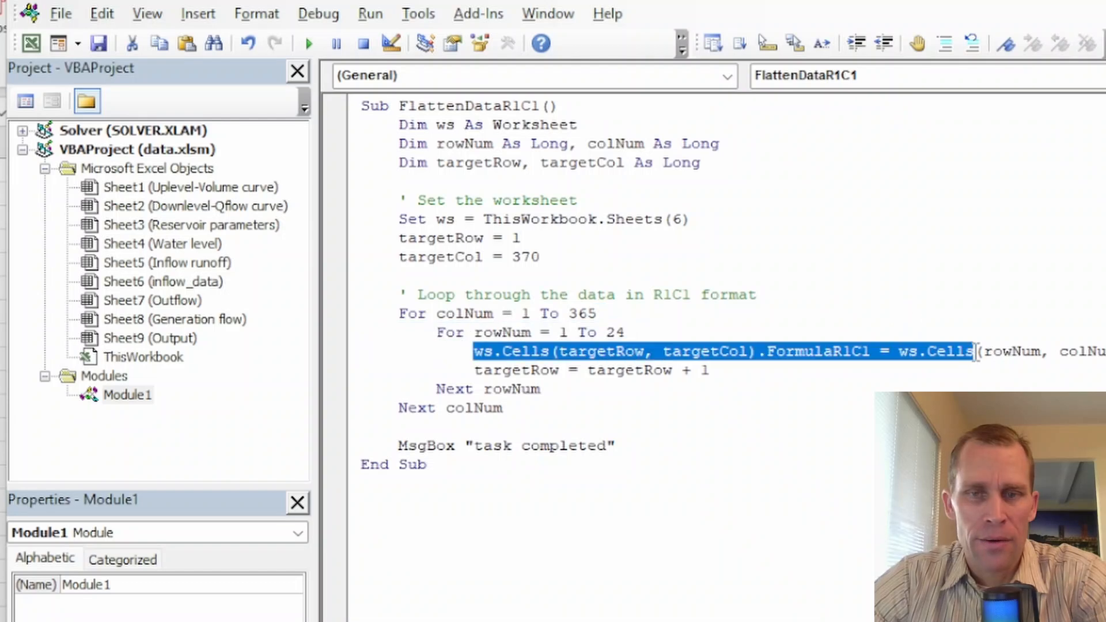
left_click(635, 348)
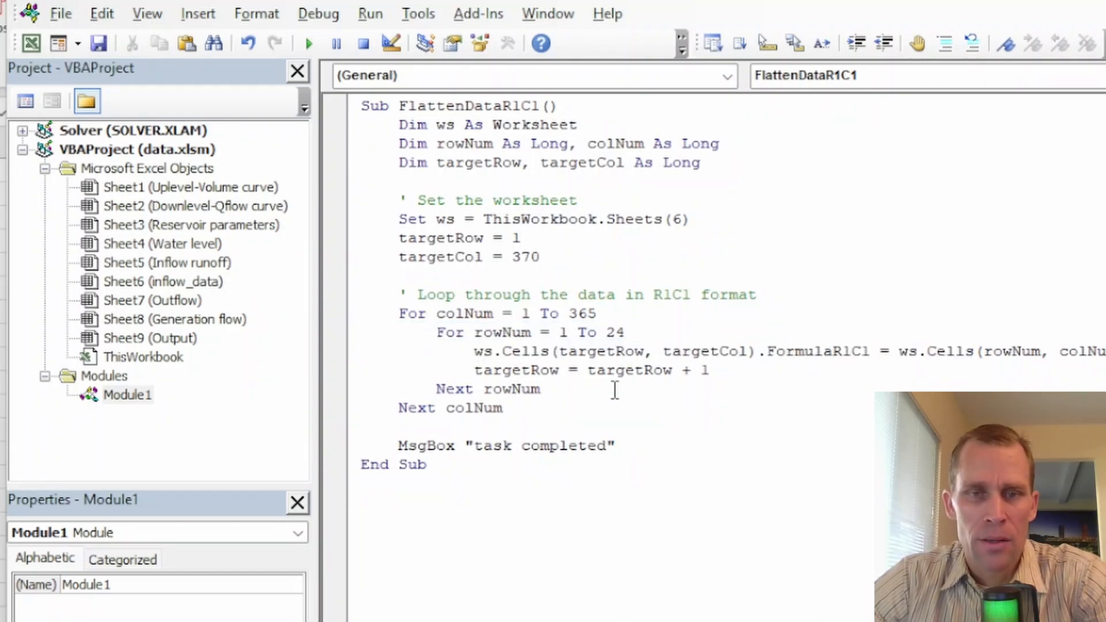
double_click(606, 372)
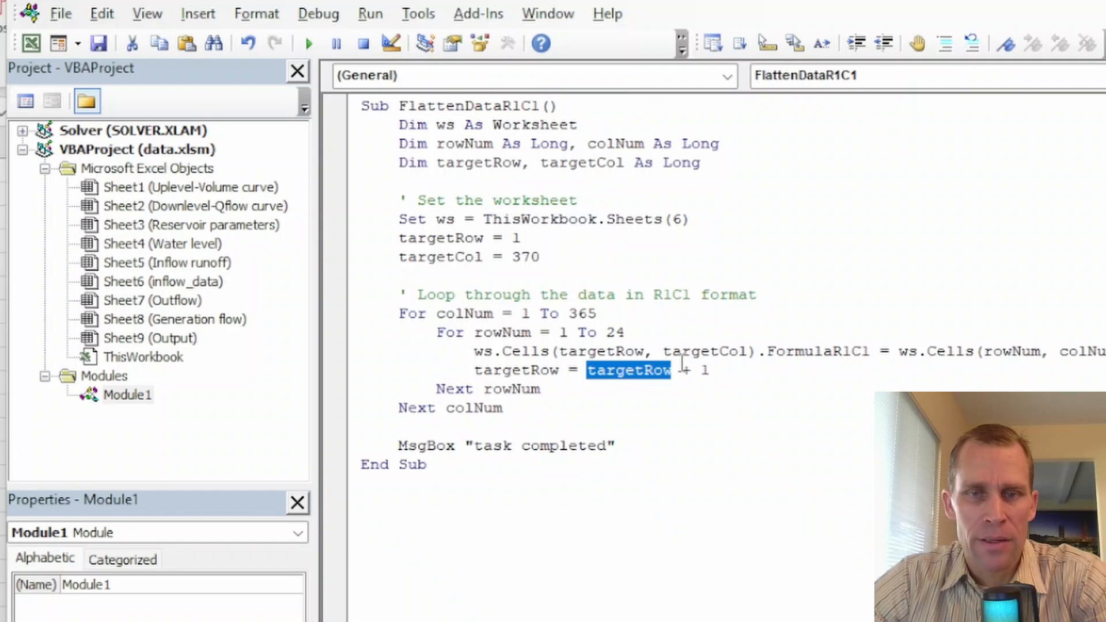
double_click(693, 352)
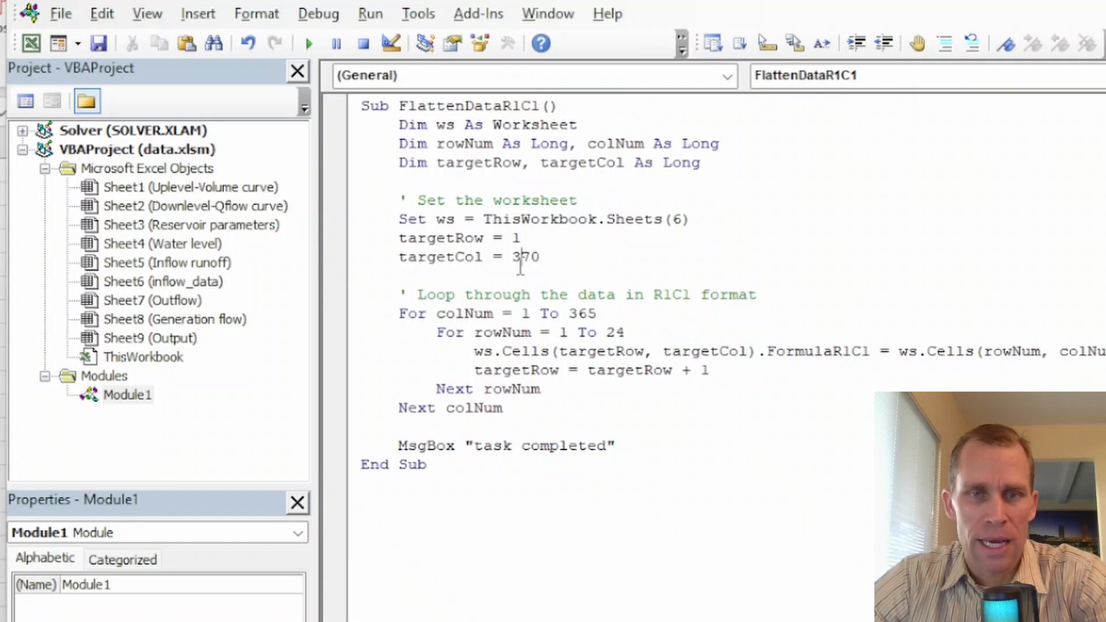
double_click(521, 260)
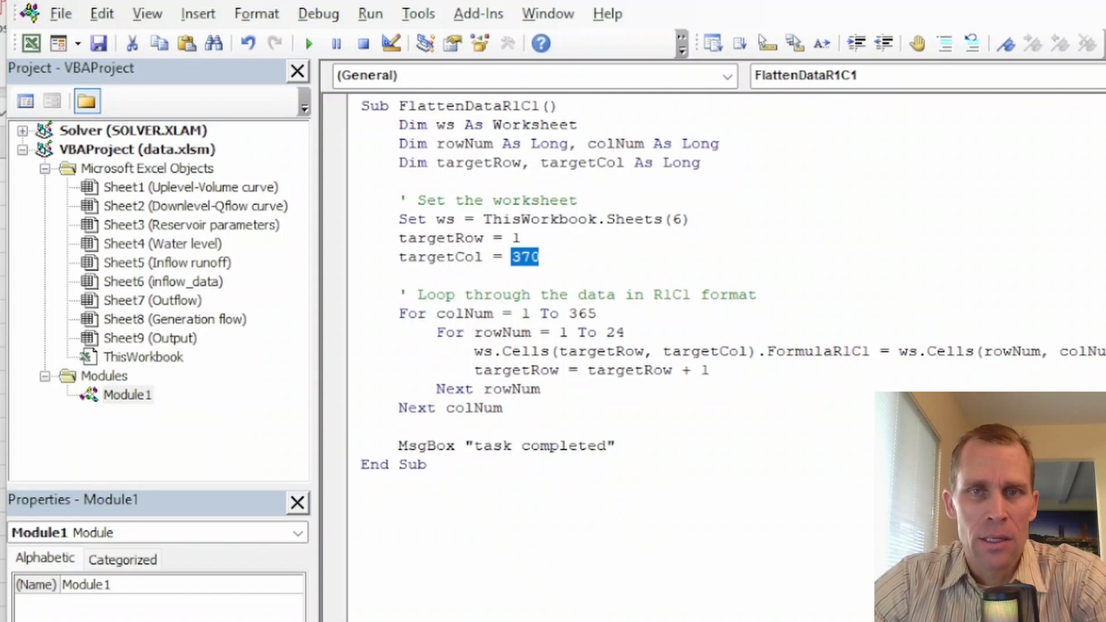
left_click_drag(714, 1, 673, 535)
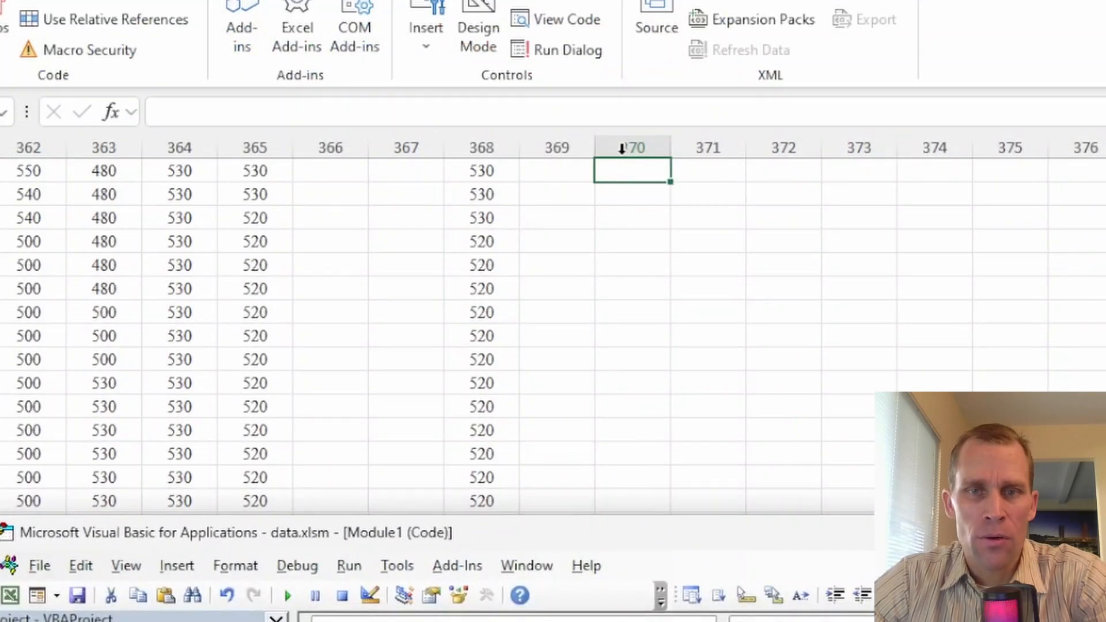
Run the FlattenDataR1C1 macro to fill column 370, dismiss its completion message, and minimize the Visual Basic editor.
mouse_move(627, 171)
left_mouse_down()
mouse_move(624, 316)
mouse_move(632, 155)
left_mouse_up()
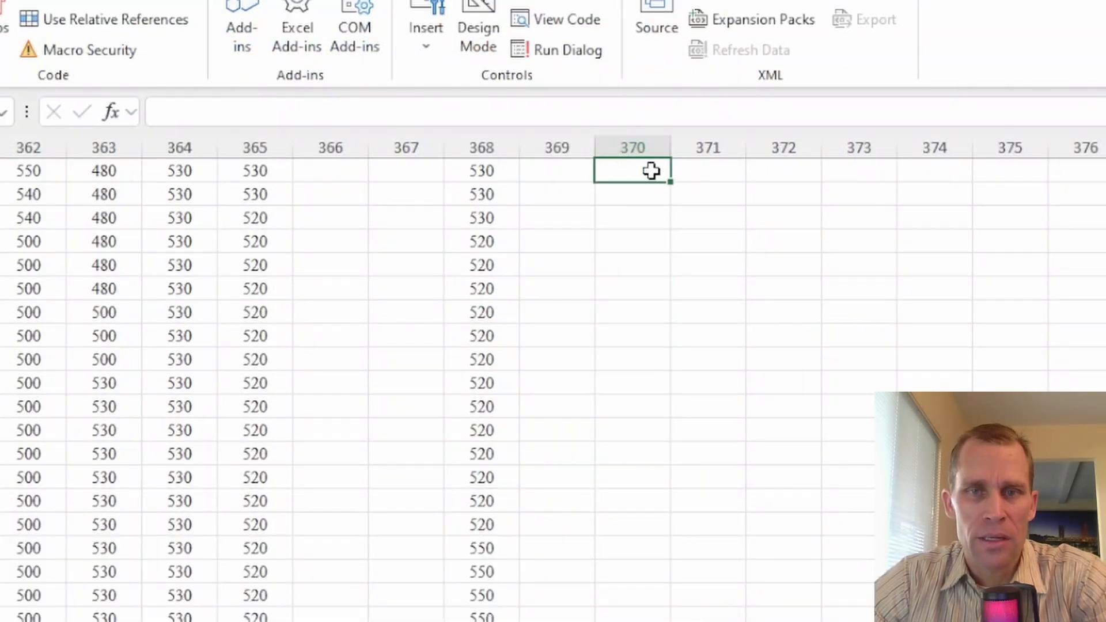
left_click(628, 620)
left_click_drag(644, 529, 645, 1)
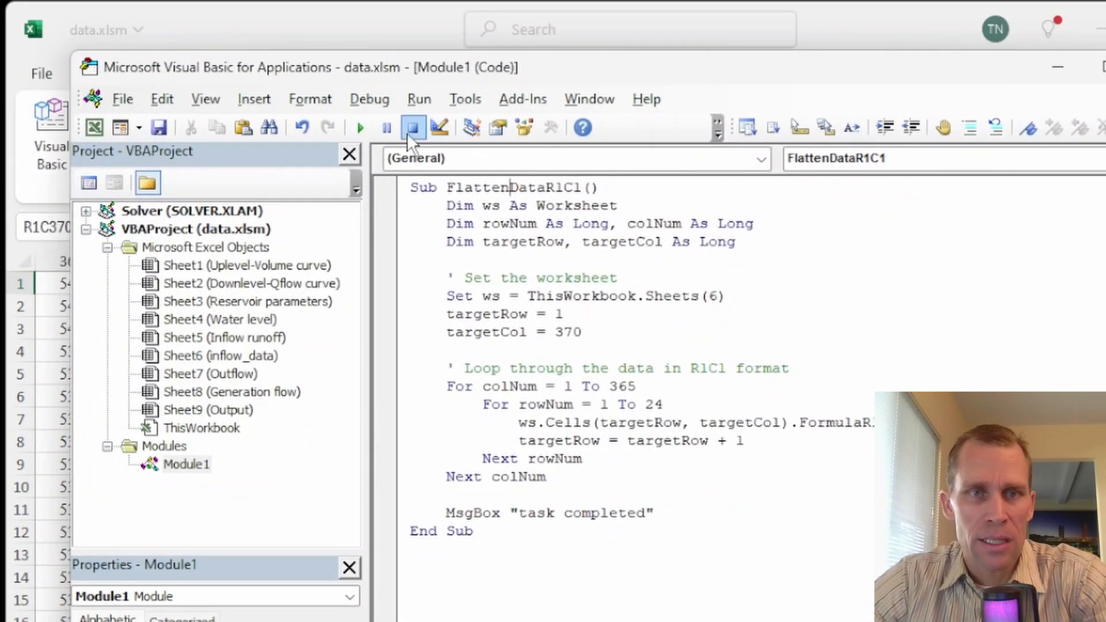
left_click(361, 128)
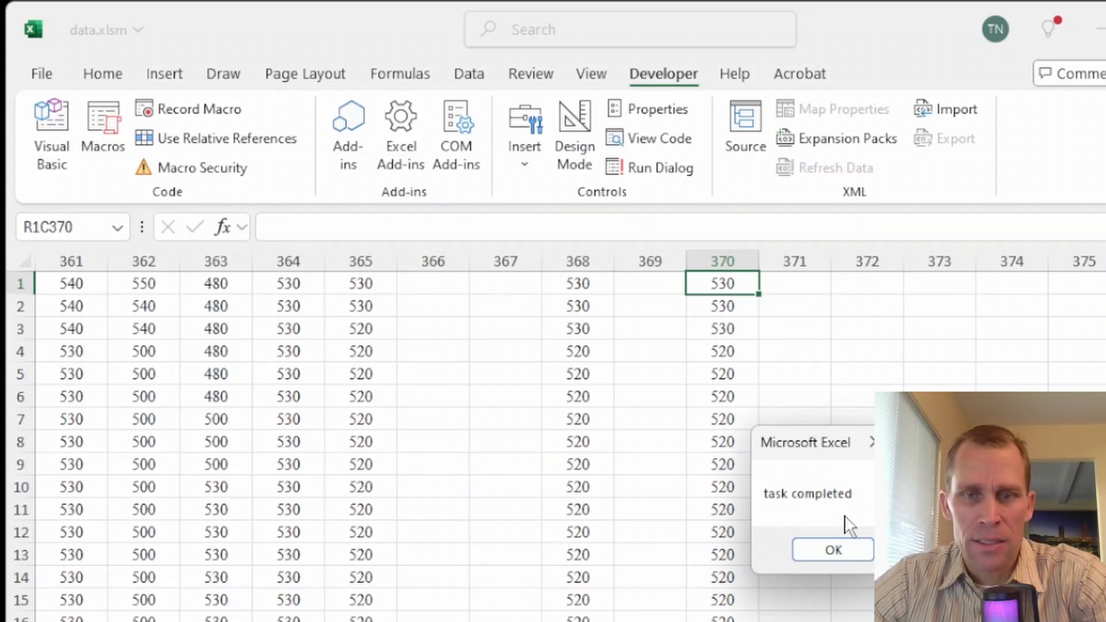
left_click(833, 549)
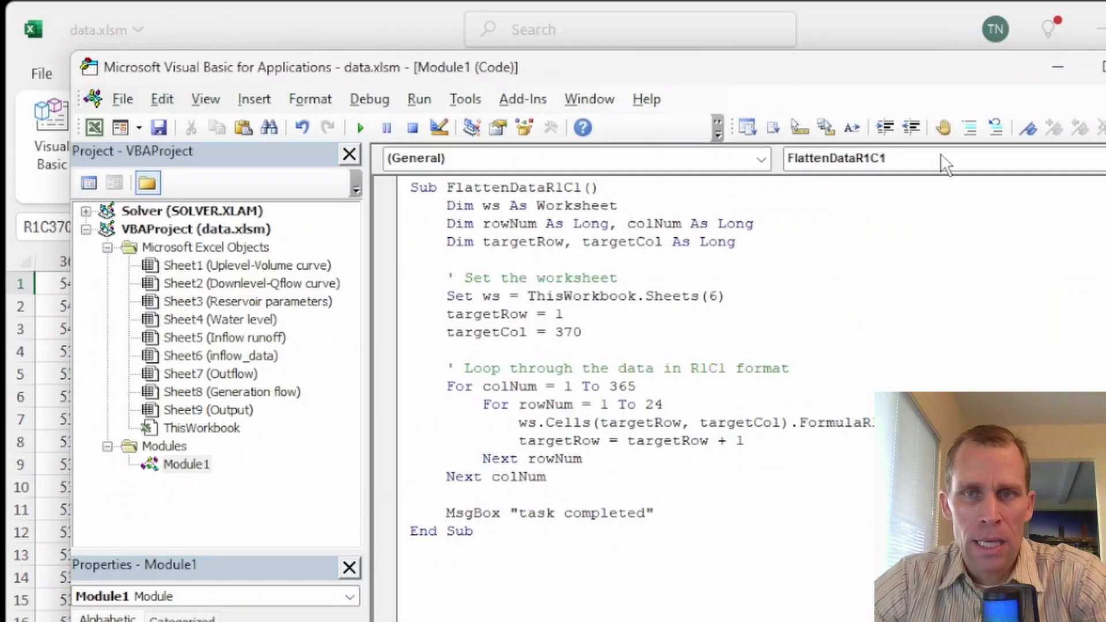
left_click(1058, 67)
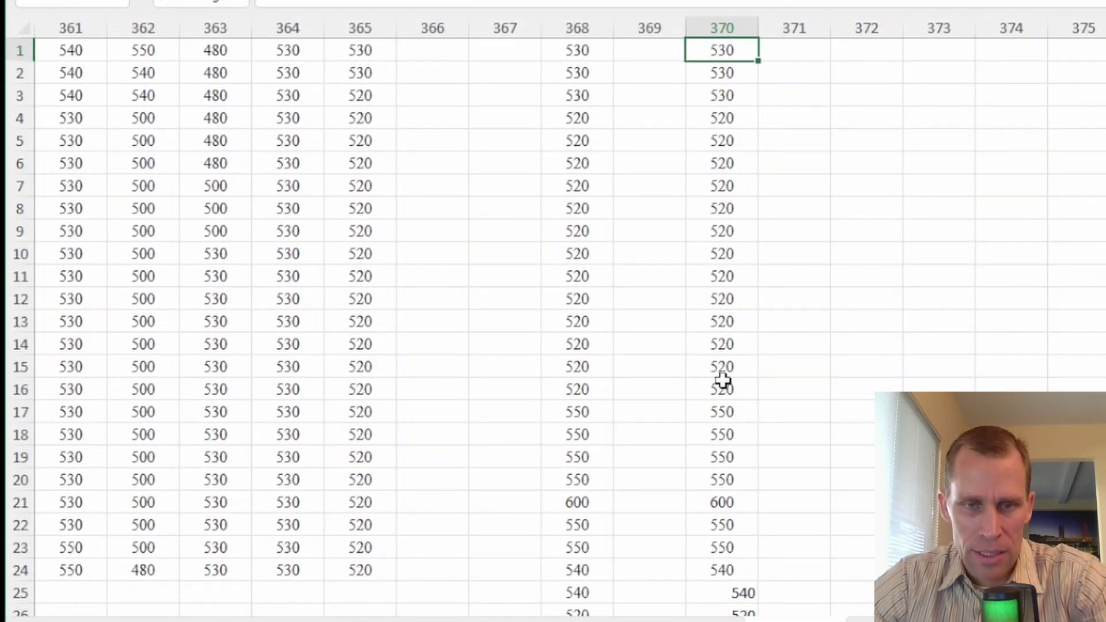
Compare the macro values in column 370 with the formula values in column 368, from the first rows to the end of the series.
left_click_drag(731, 497, 567, 501)
left_click_drag(691, 484, 582, 480)
left_click_drag(723, 368, 593, 374)
left_click(733, 432)
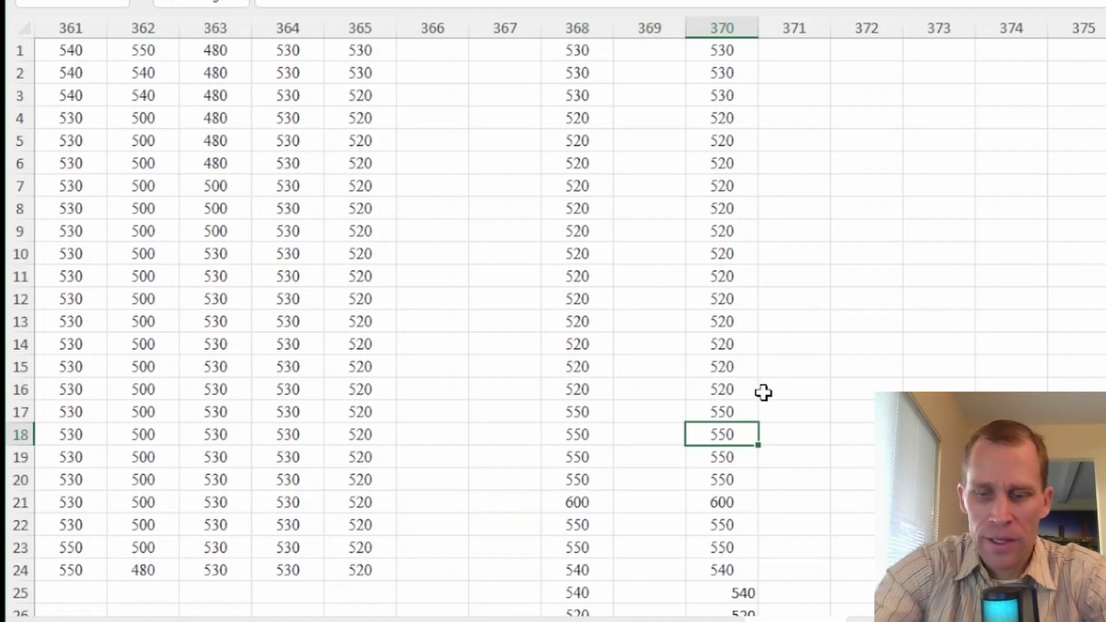
key("ctrl+Down")
scroll(763, 392, "down", 2)
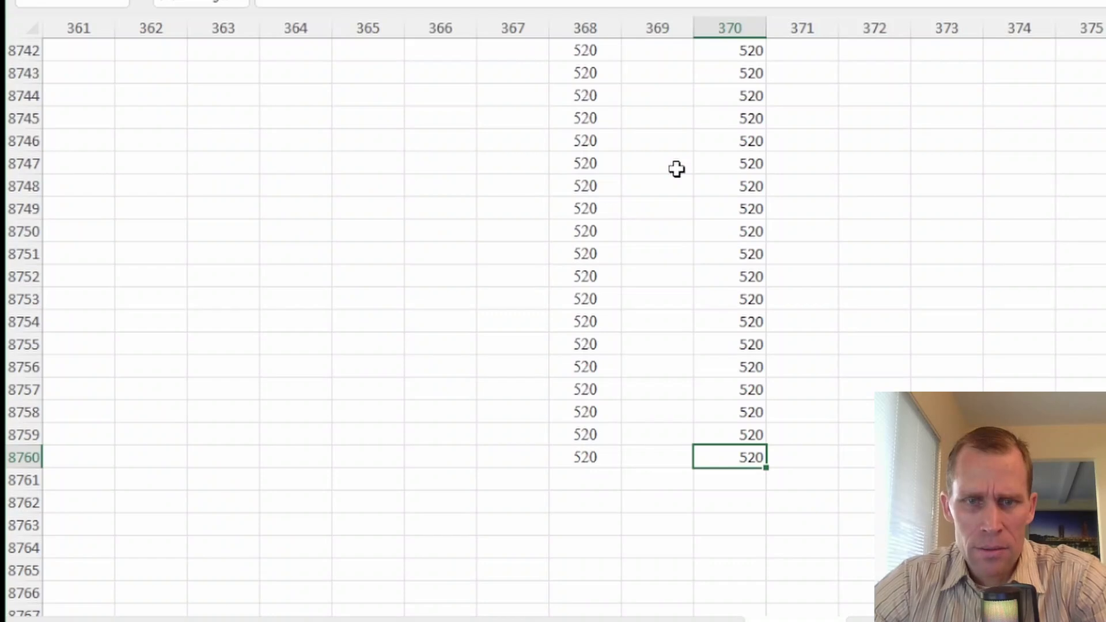
Center the contents of columns 368 to 370 horizontally and clear the column selection.
left_click_drag(593, 20, 729, 26)
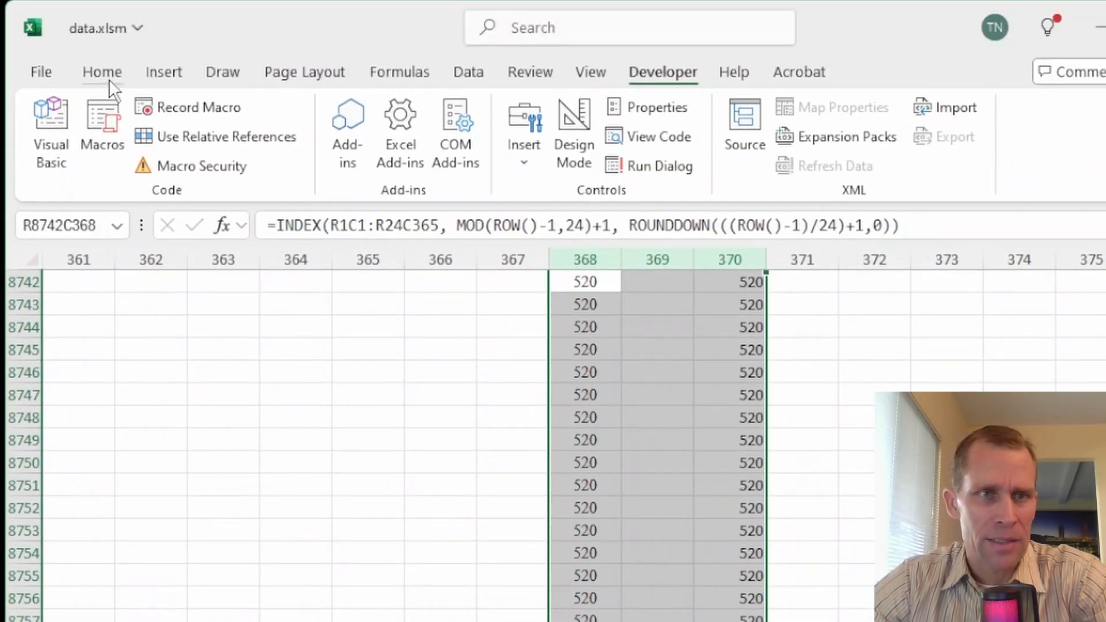
left_click(109, 78)
left_click(345, 136)
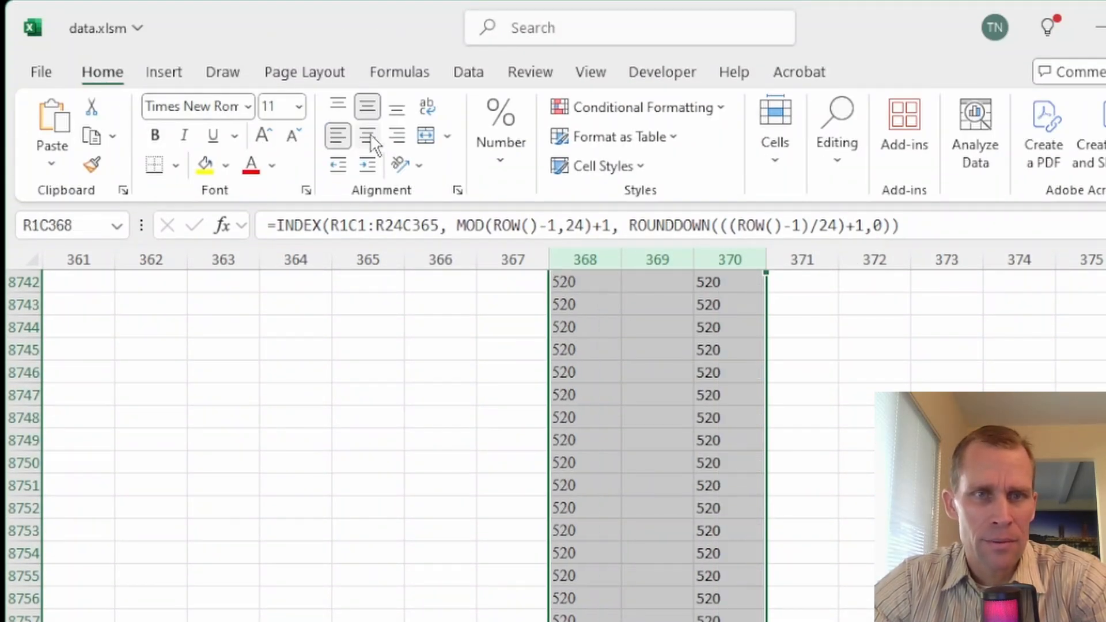
left_click(371, 134)
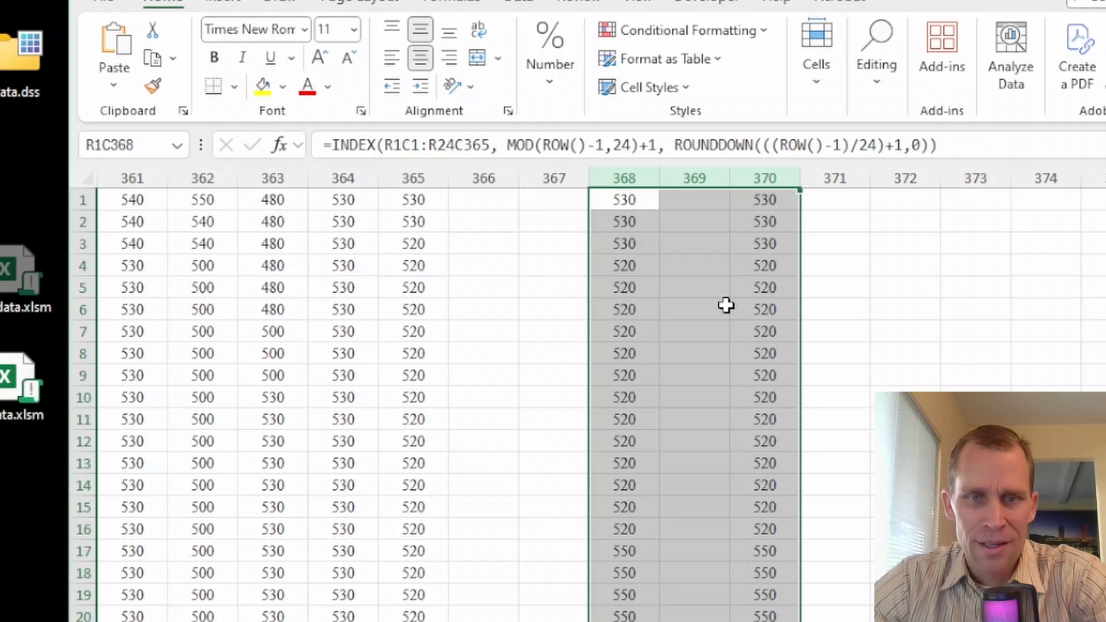
left_click(726, 306)
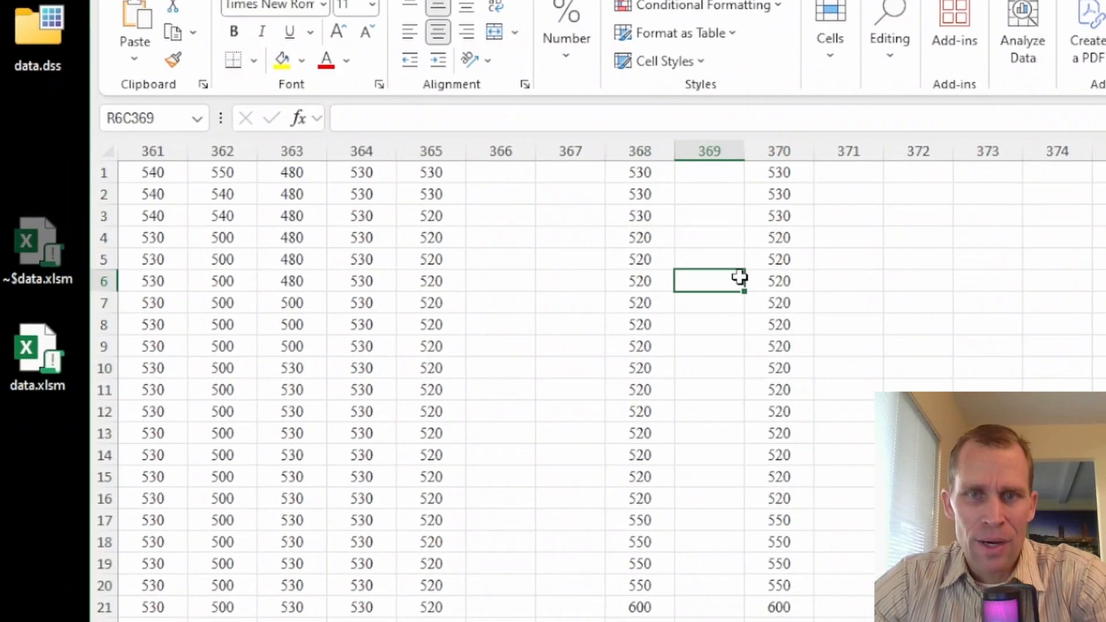
Review the formula series in column 368, the macro series in column 370, and the source inflow block in columns 362 to 365.
left_click_drag(627, 201, 632, 245)
key("ctrl+shift+Down")
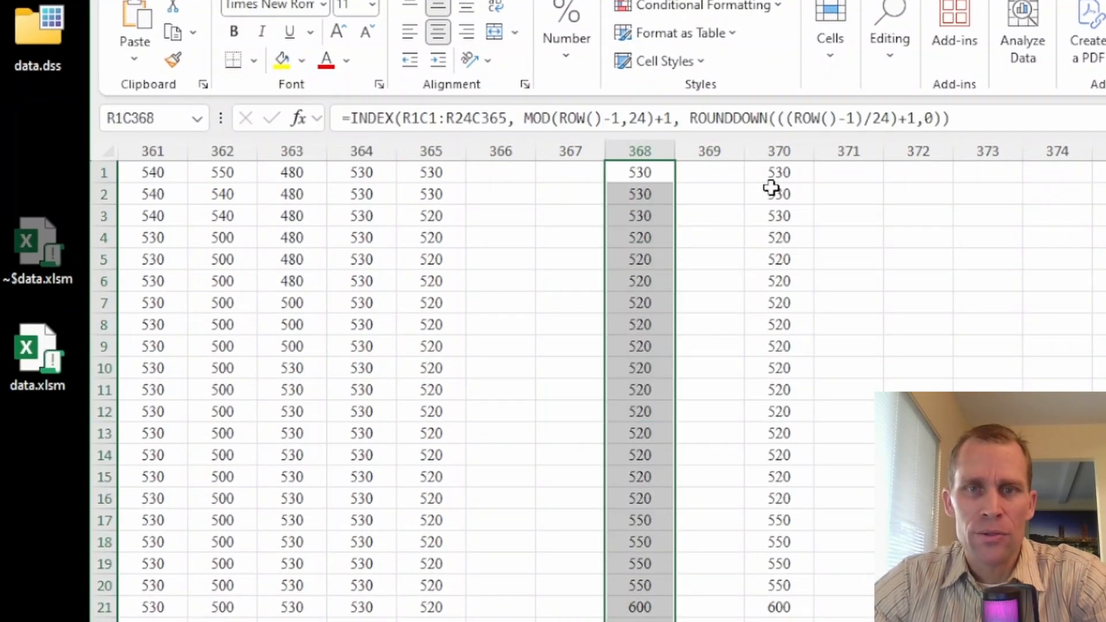
left_click_drag(777, 173, 779, 619)
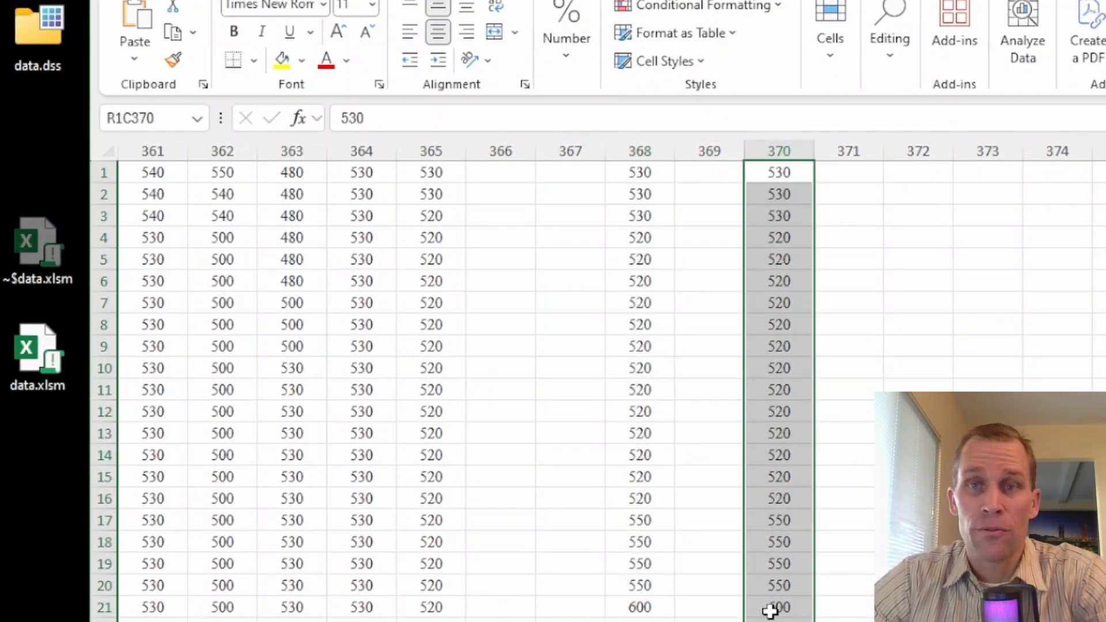
left_click_drag(195, 201, 404, 491)
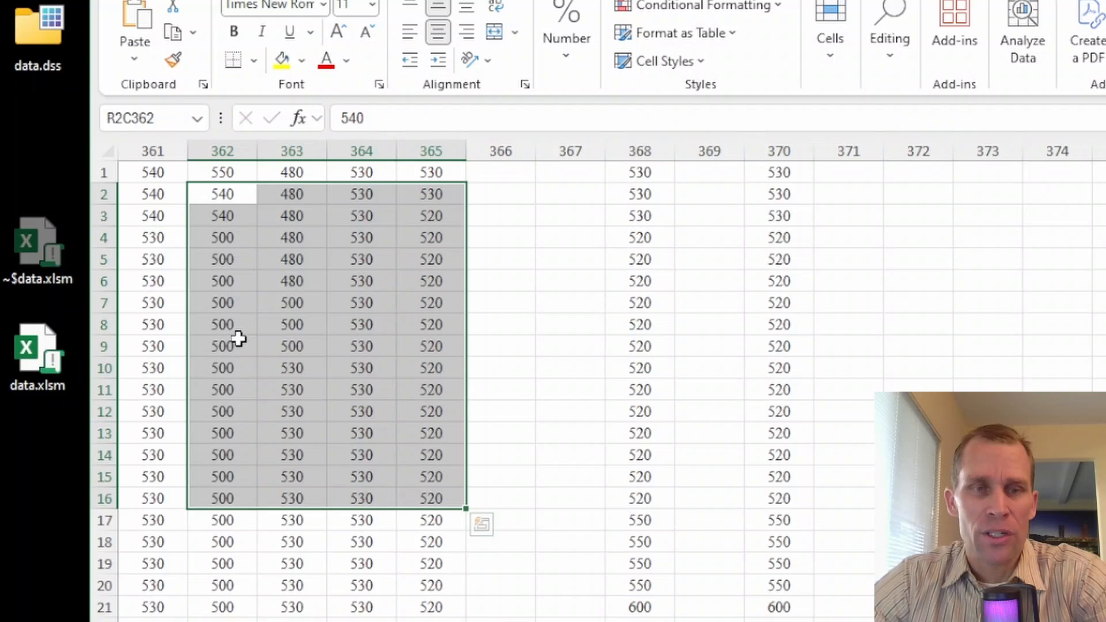
left_click(652, 171)
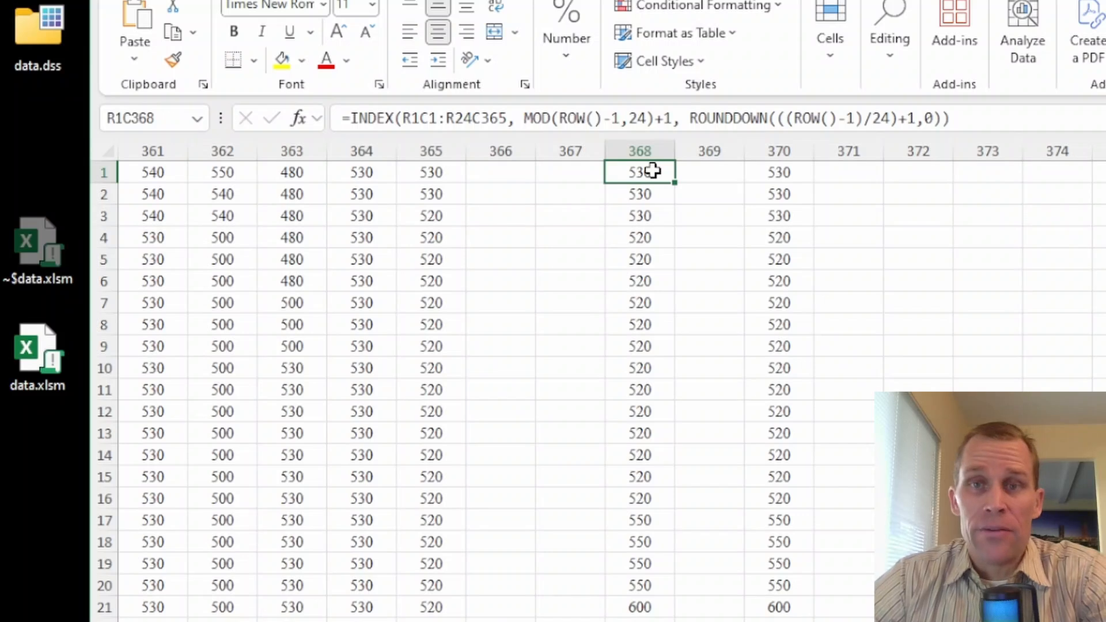